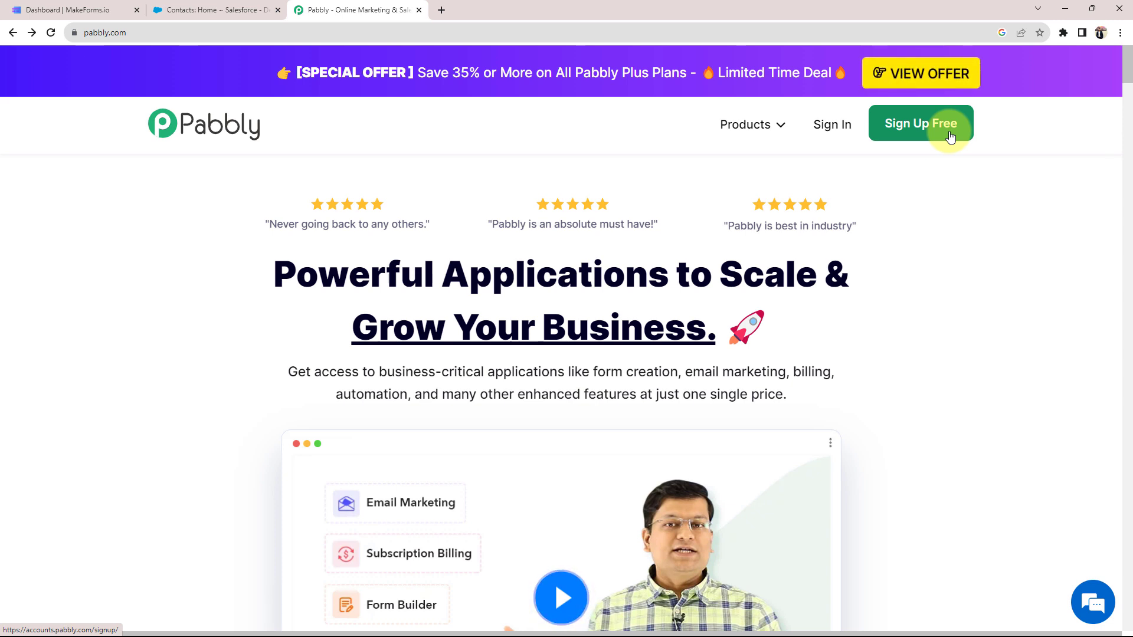
Sign in, open Pabbly Connect and create the workflow 'Create Contact in Salesforce on MakeForms Submission'
click(845, 126)
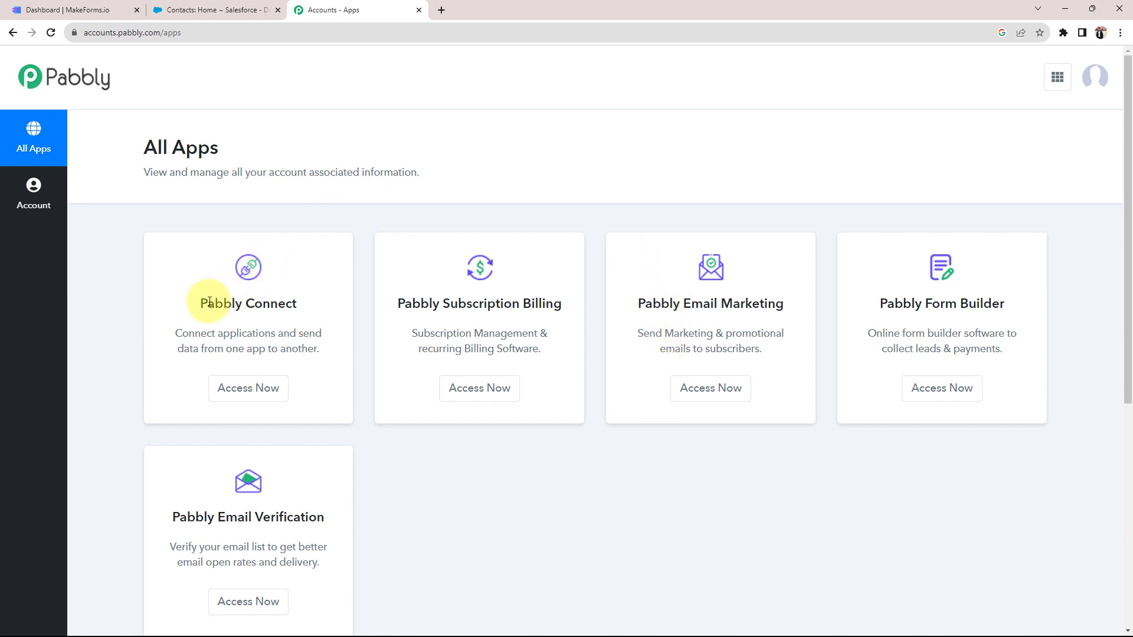
click(248, 388)
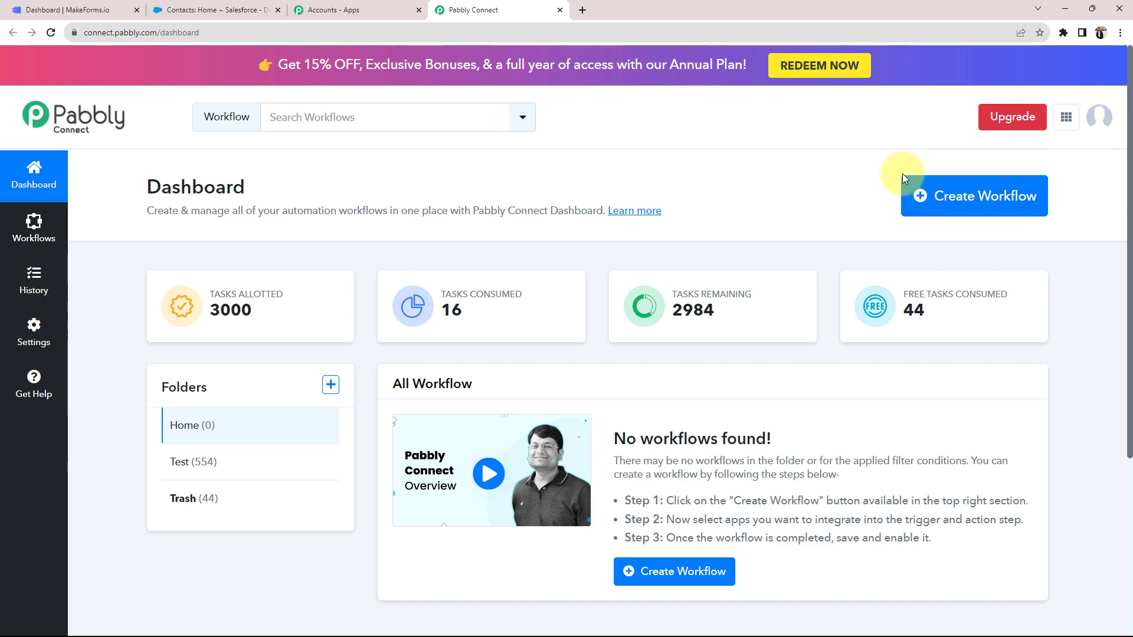
click(1000, 198)
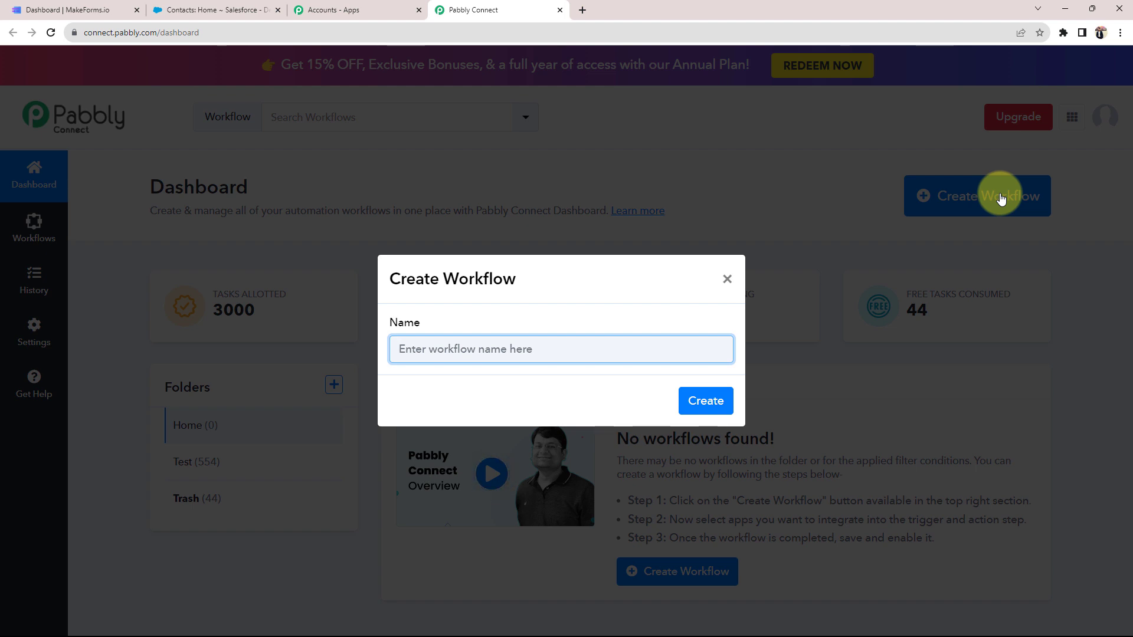
text(Create Contact in Salesforce on MakeForms Submission)
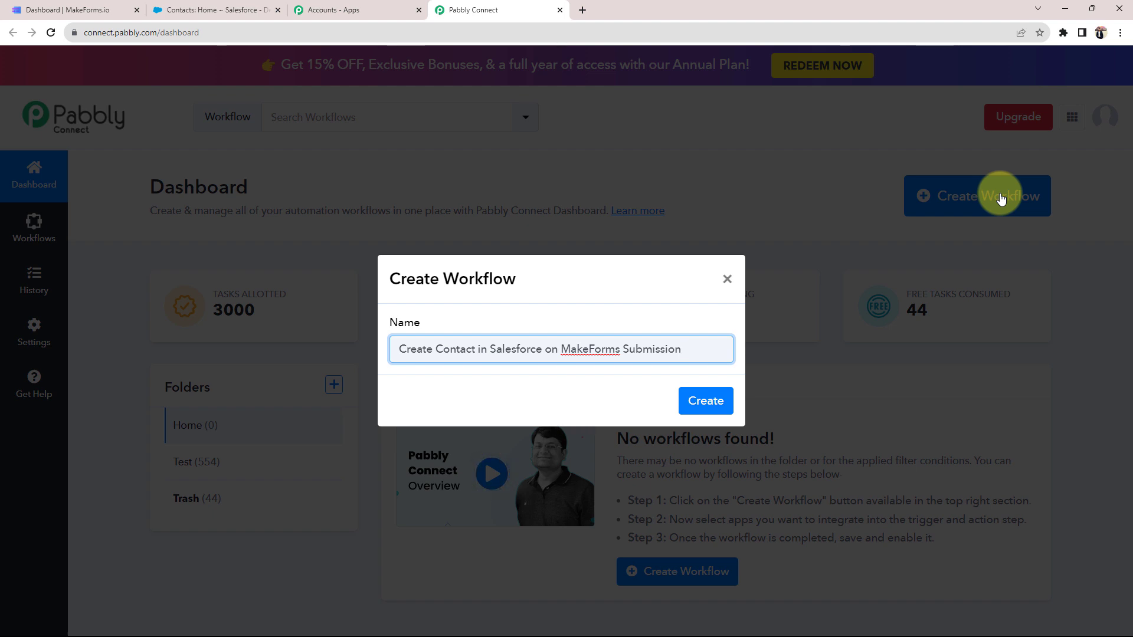
click(703, 389)
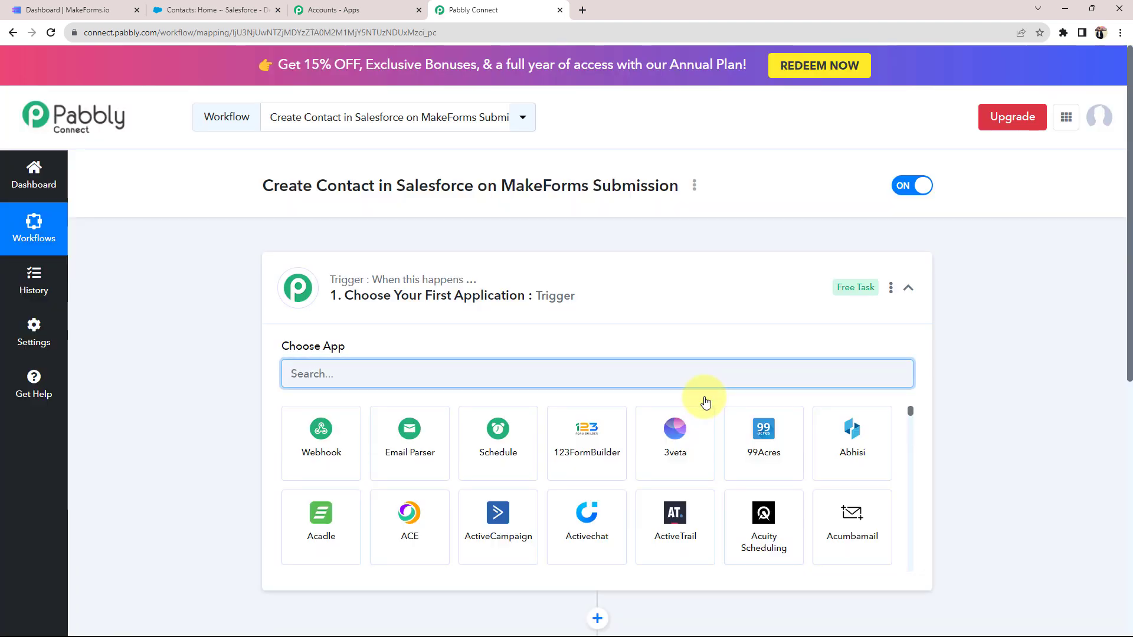
click(622, 291)
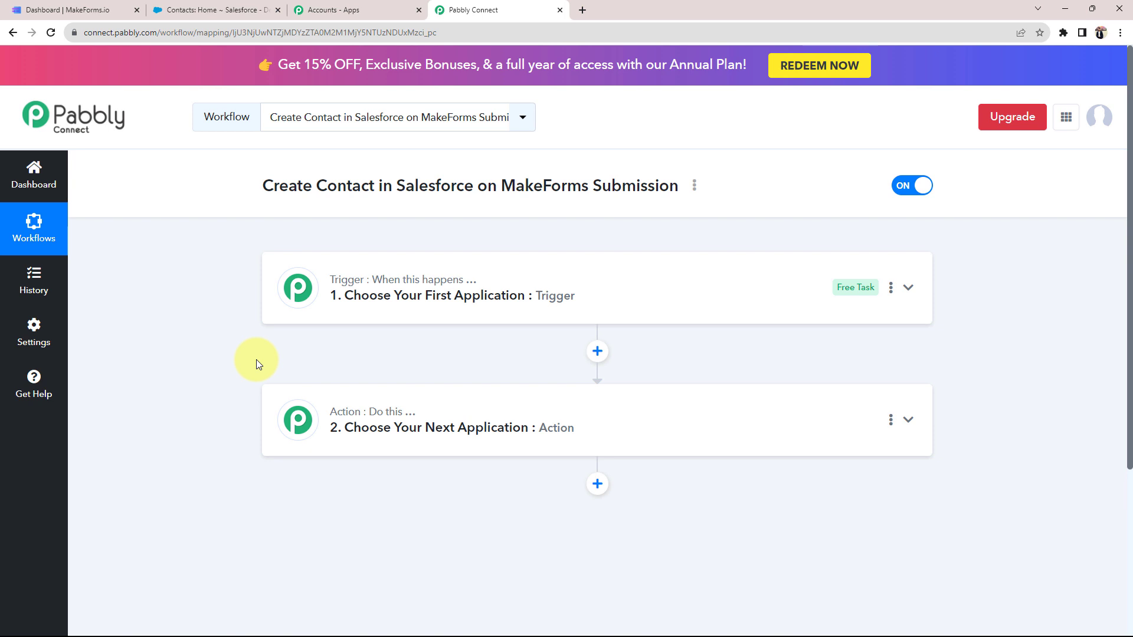
click(95, 10)
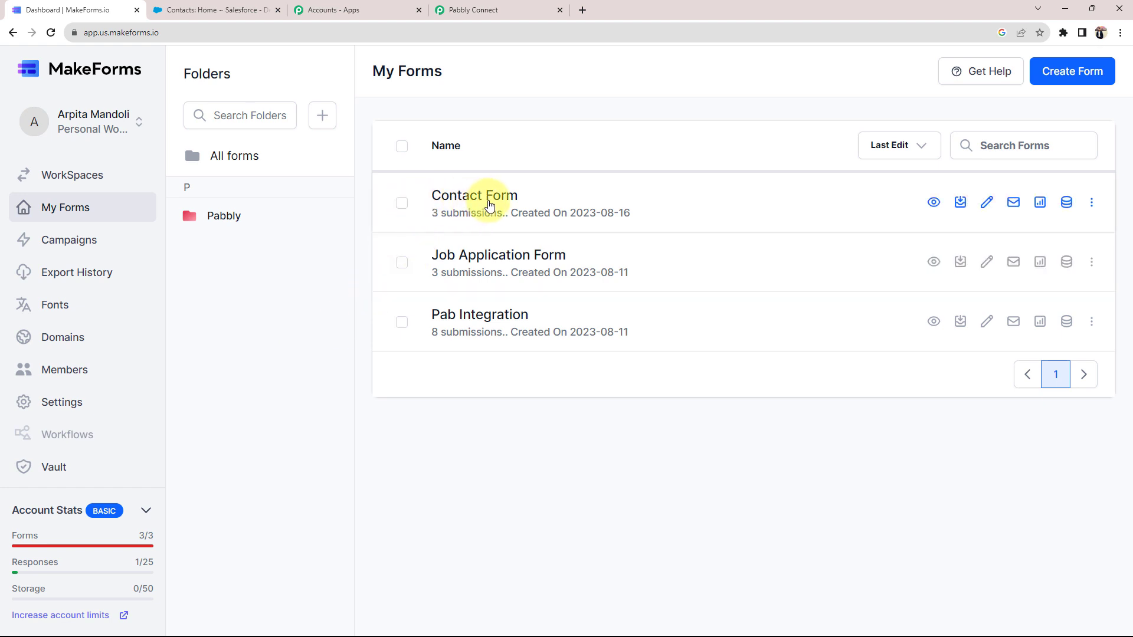
click(215, 10)
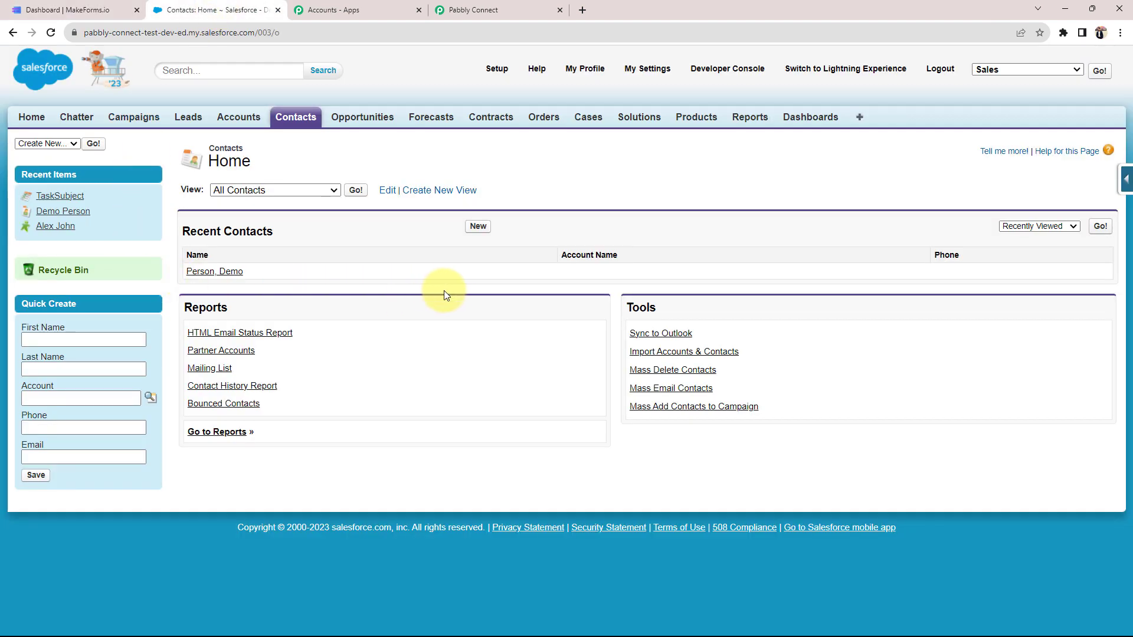
click(502, 10)
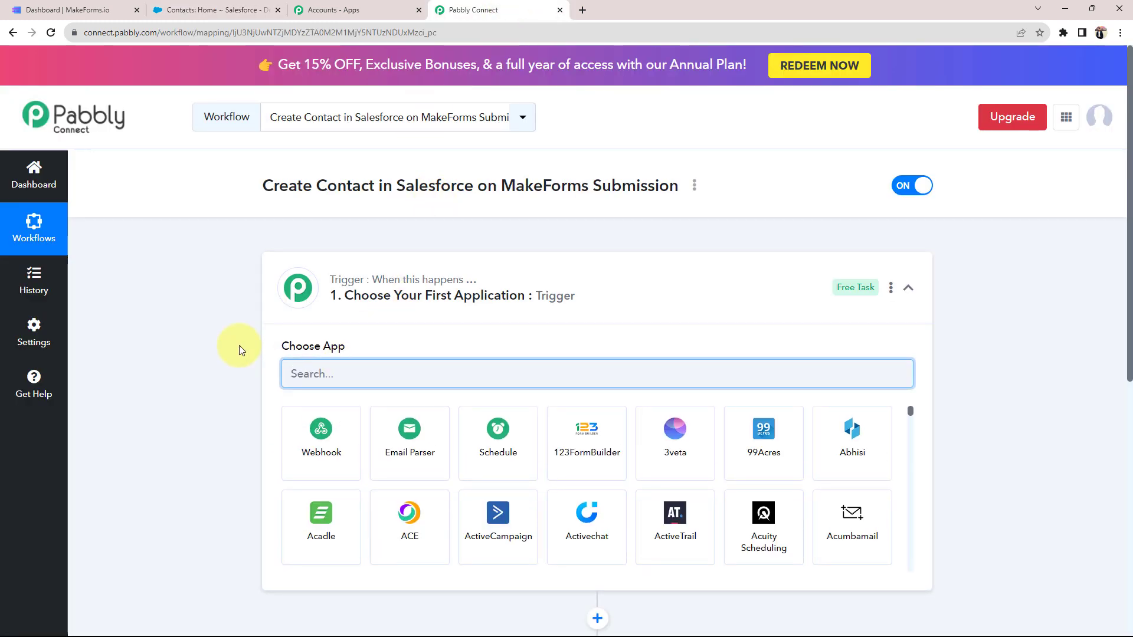
Set the trigger app to MakeForms with the New Form Submission event
text(make)
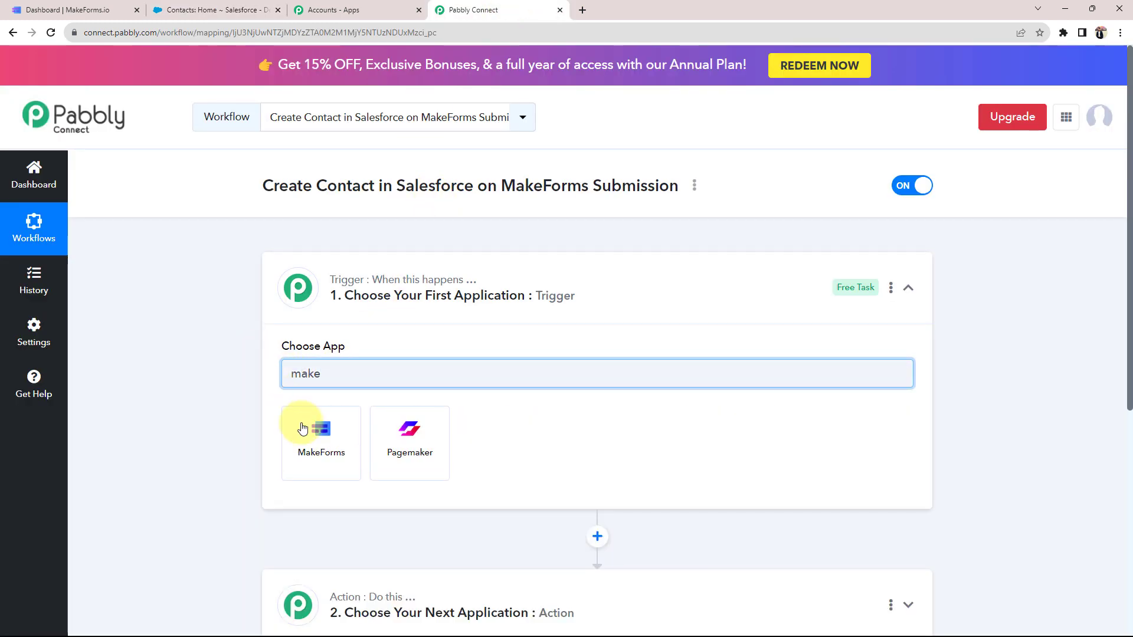
click(310, 436)
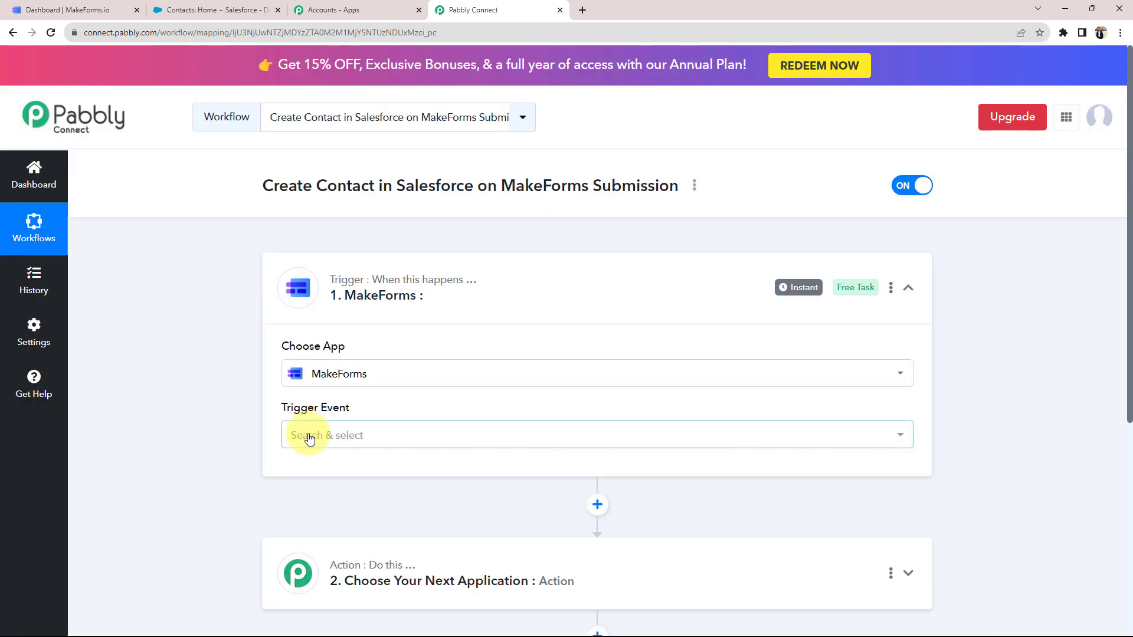
click(304, 435)
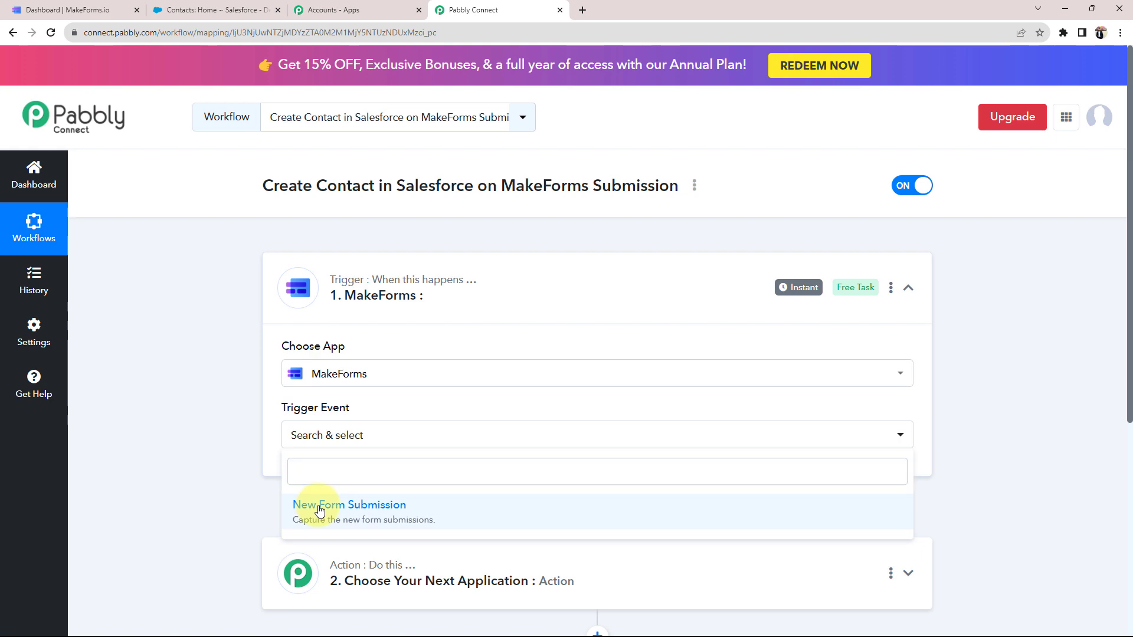
click(300, 506)
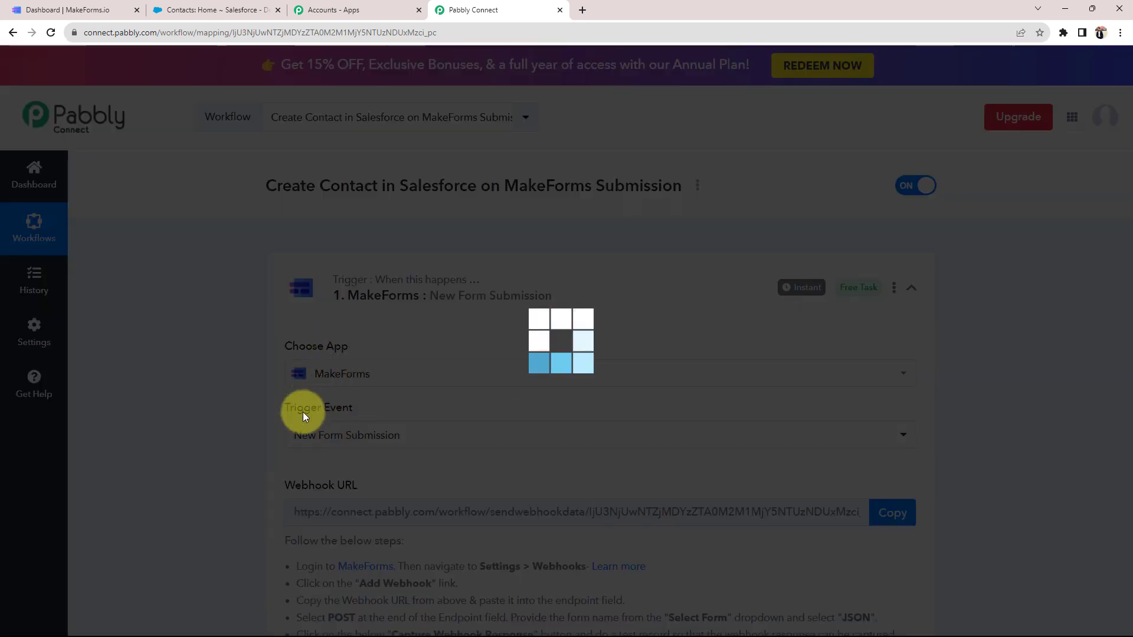
scroll(214, 426, down, 10)
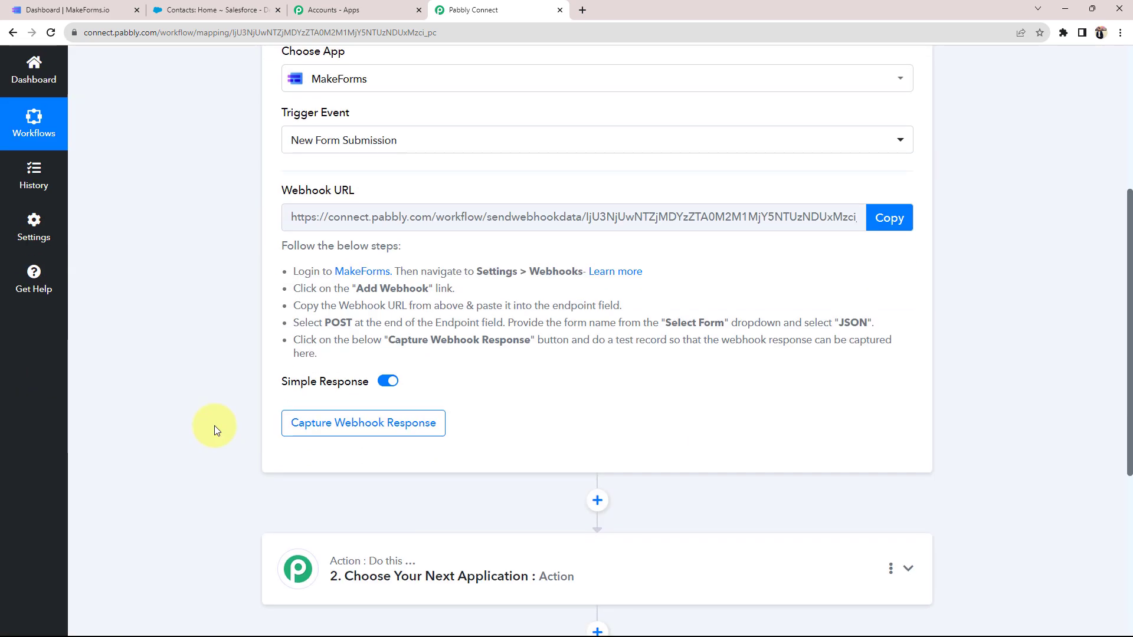
click(361, 295)
Set the action to Salesforce with the Create Contact event, then collapse both step cards
click(344, 364)
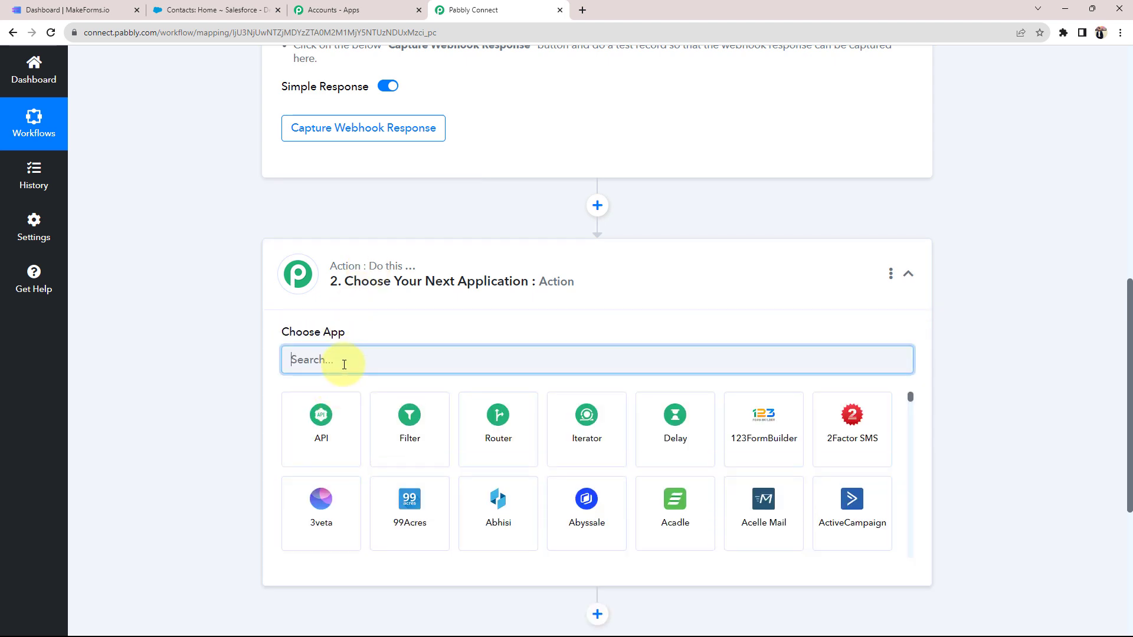
text(salesfo)
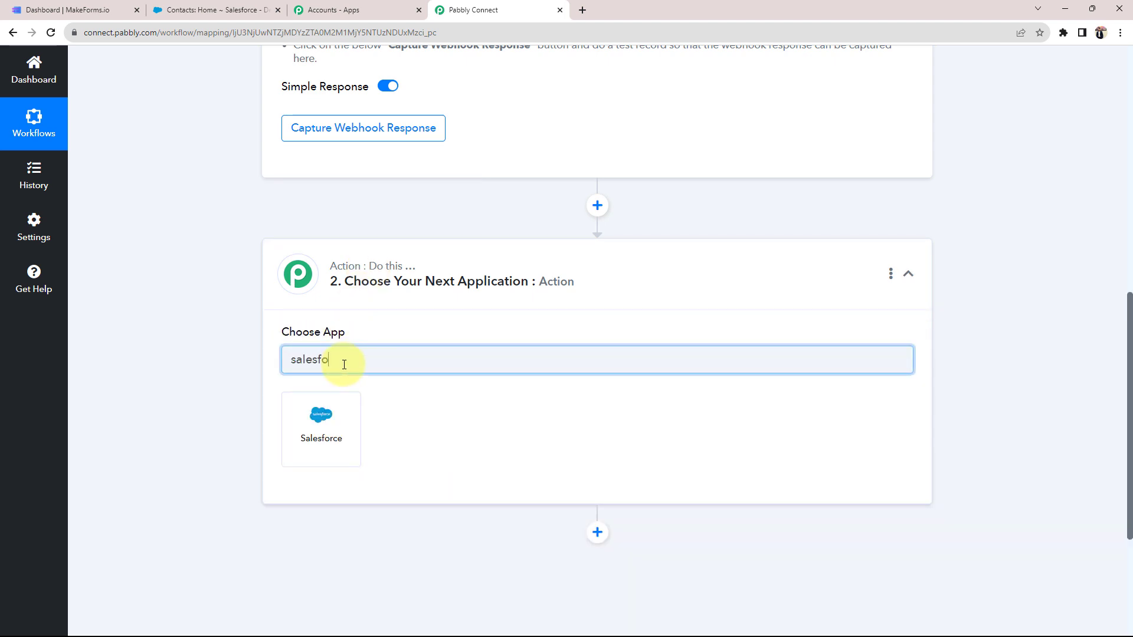
click(332, 411)
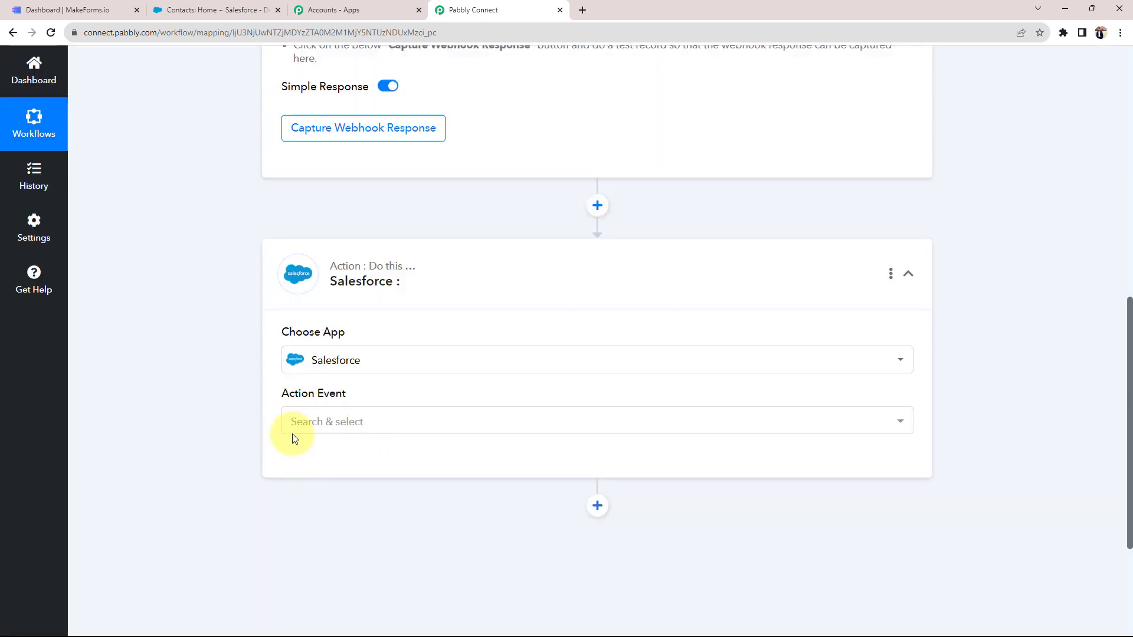
click(293, 431)
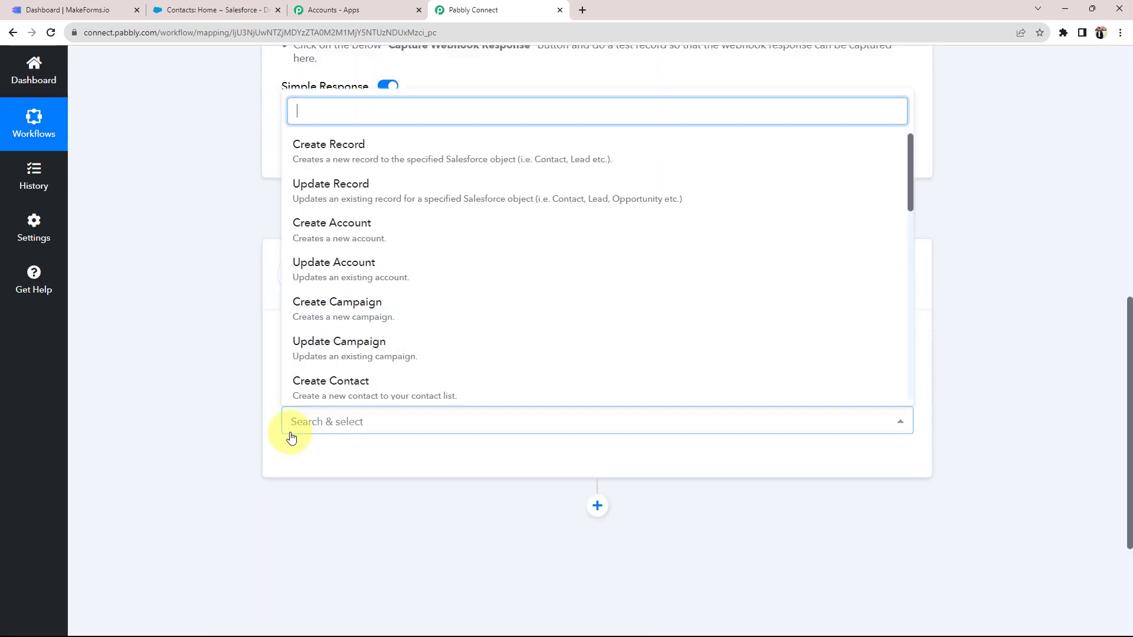
click(334, 382)
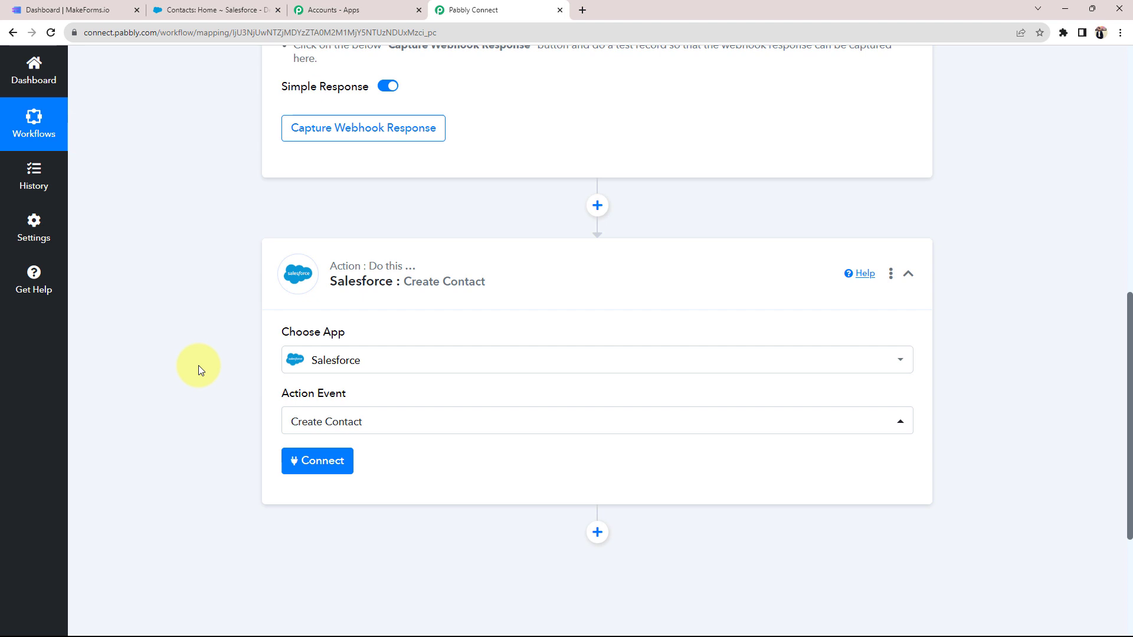
click(532, 284)
scroll(533, 289, up, 4)
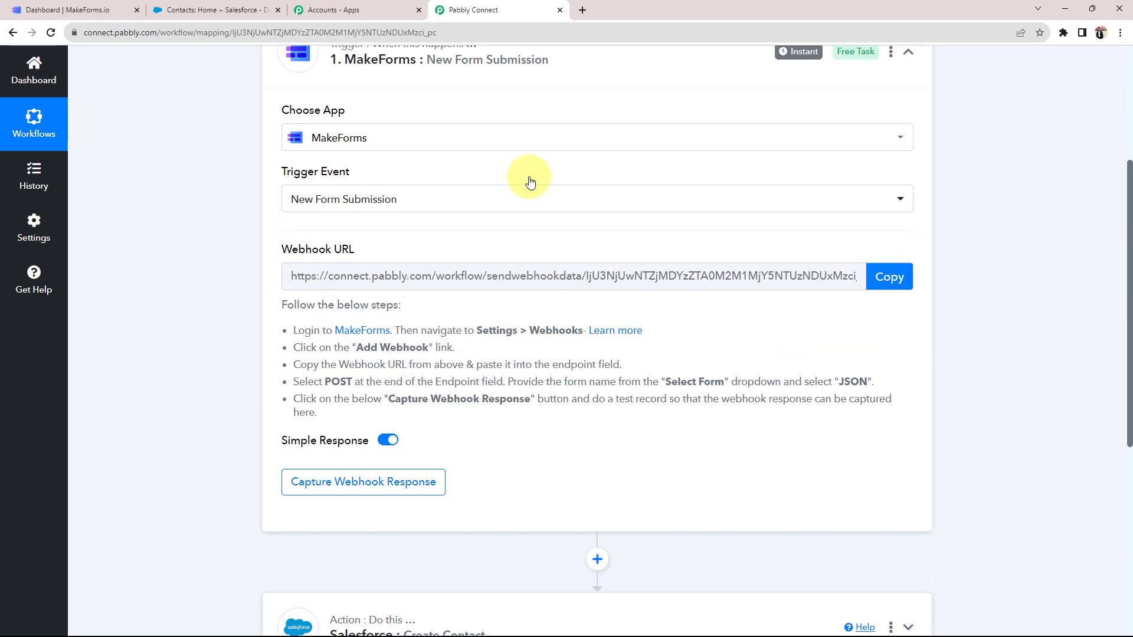
click(594, 56)
scroll(480, 220, up, 3)
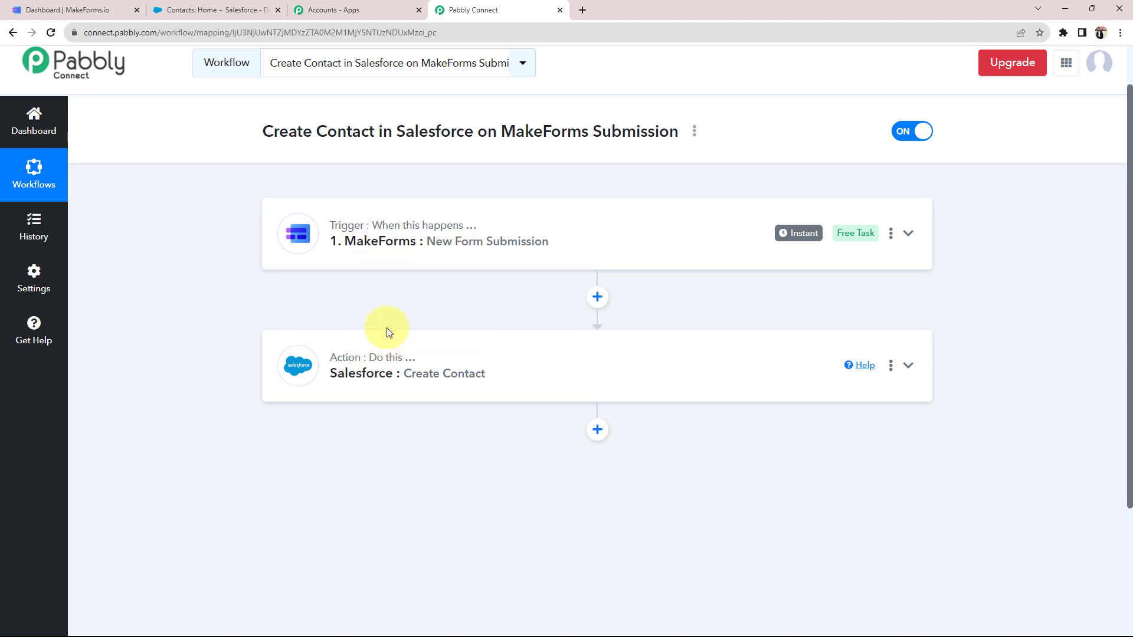
Reopen the MakeForms trigger and Salesforce action cards and scroll through their details
click(405, 258)
scroll(199, 360, down, 4)
scroll(199, 360, down, 5)
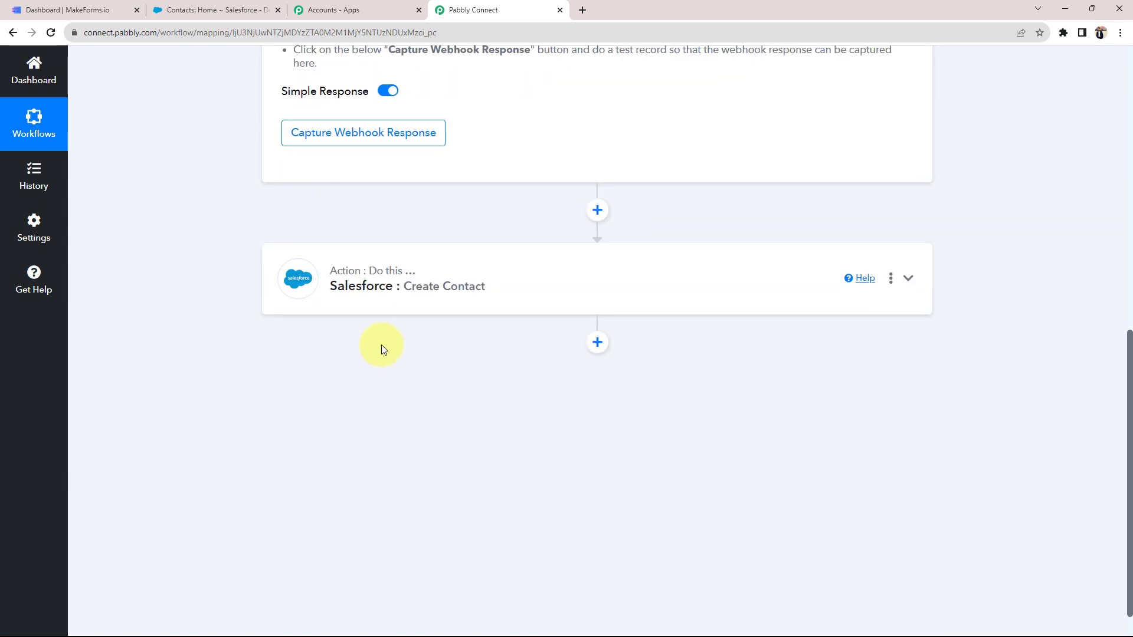
click(367, 285)
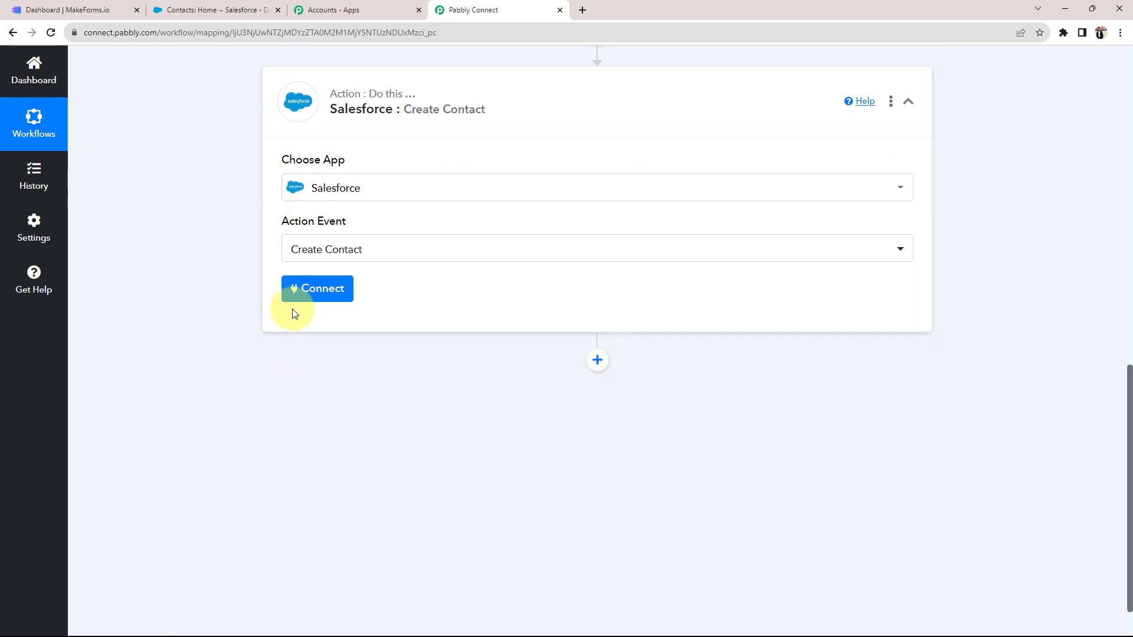
scroll(259, 317, up, 4)
scroll(264, 317, up, 8)
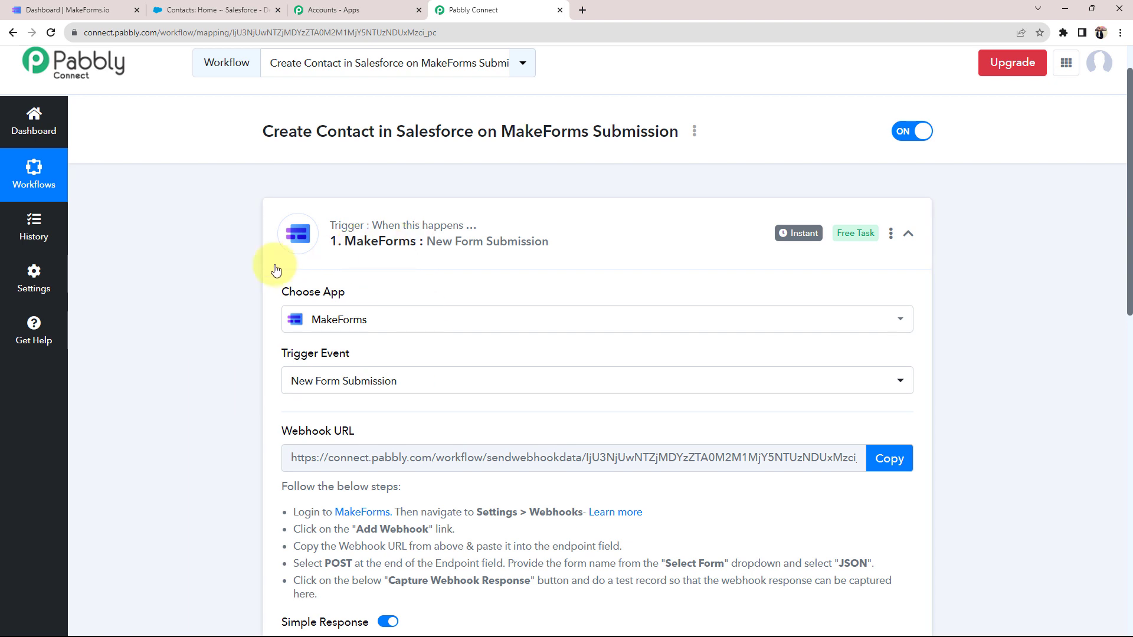
scroll(246, 278, down, 4)
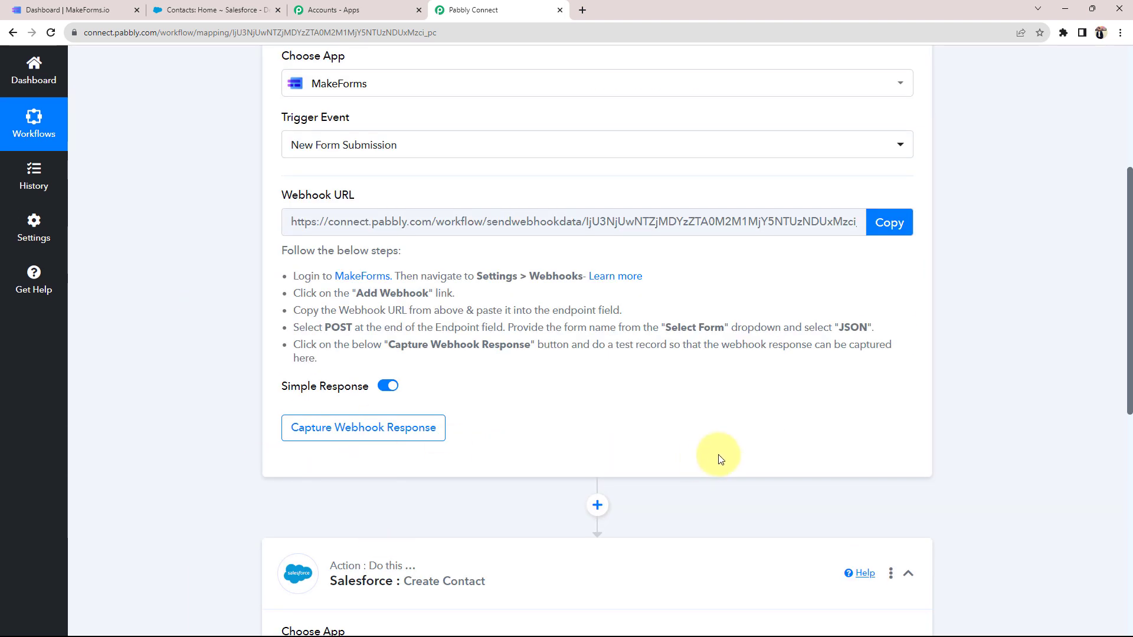
scroll(470, 303, down, 2)
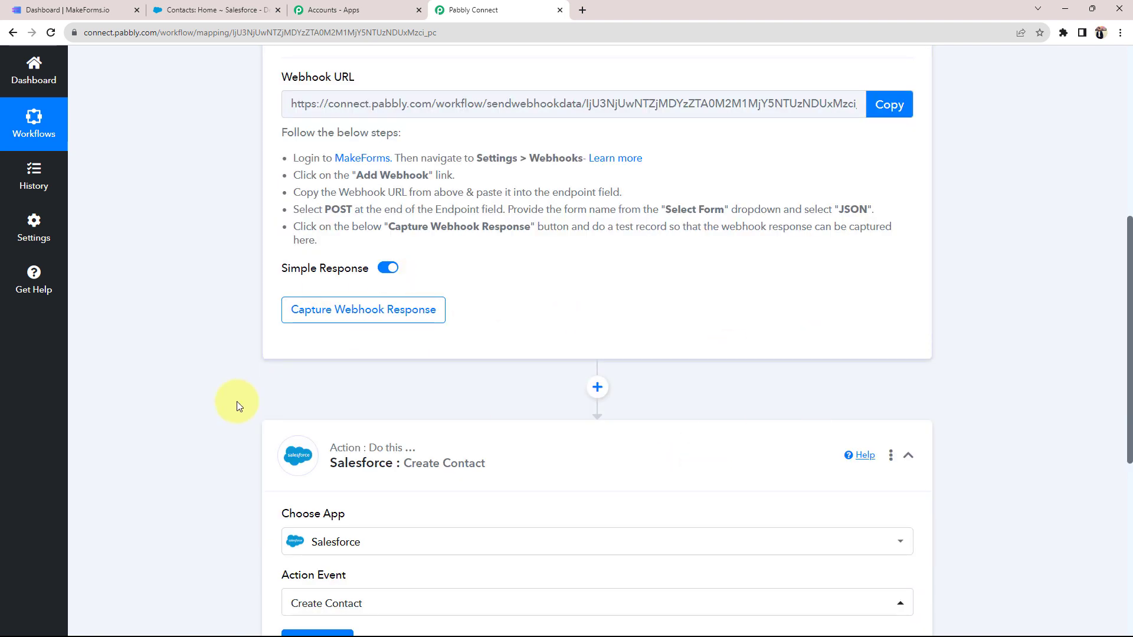
scroll(259, 487, down, 2)
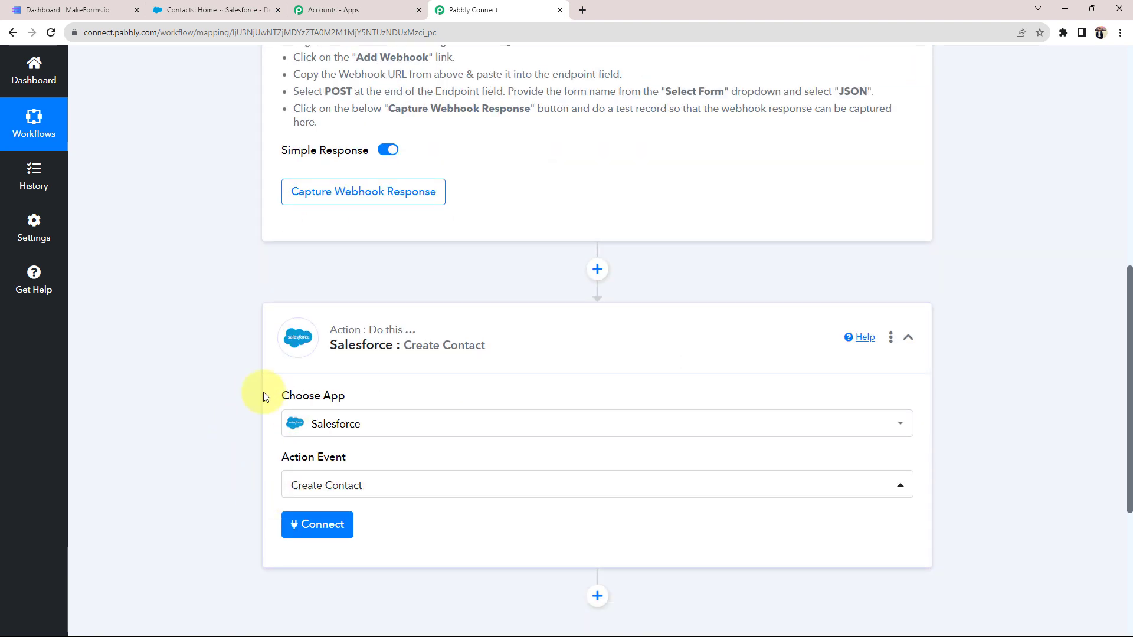
scroll(262, 395, up, 3)
scroll(260, 396, up, 3)
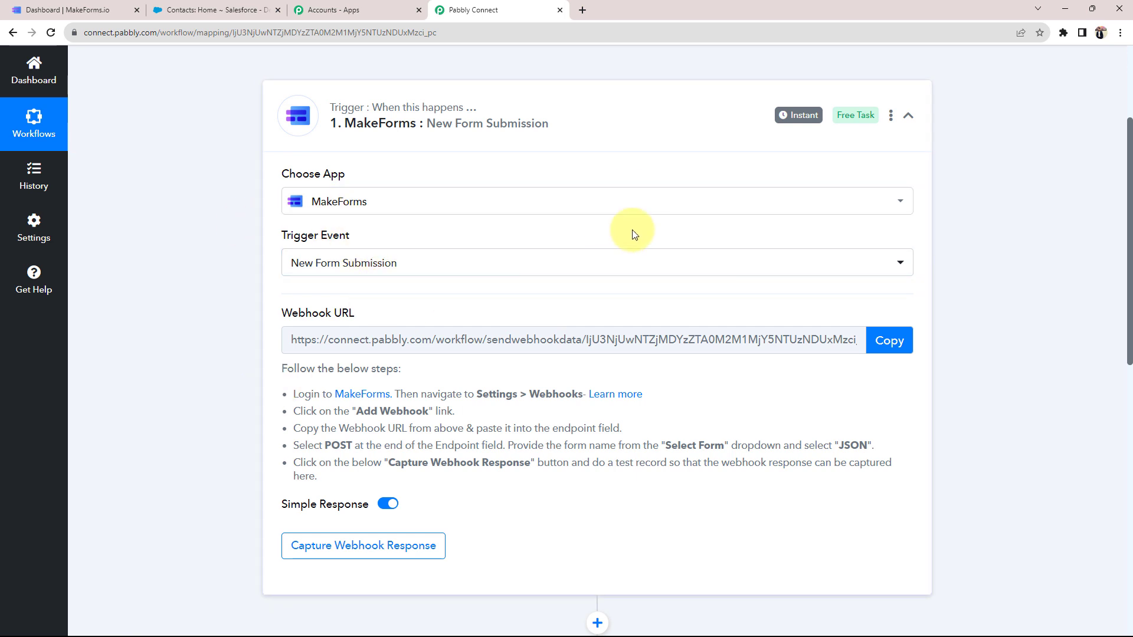
Highlight the Webhook URL label and the MakeForms setup instructions
mouse_move(283, 316)
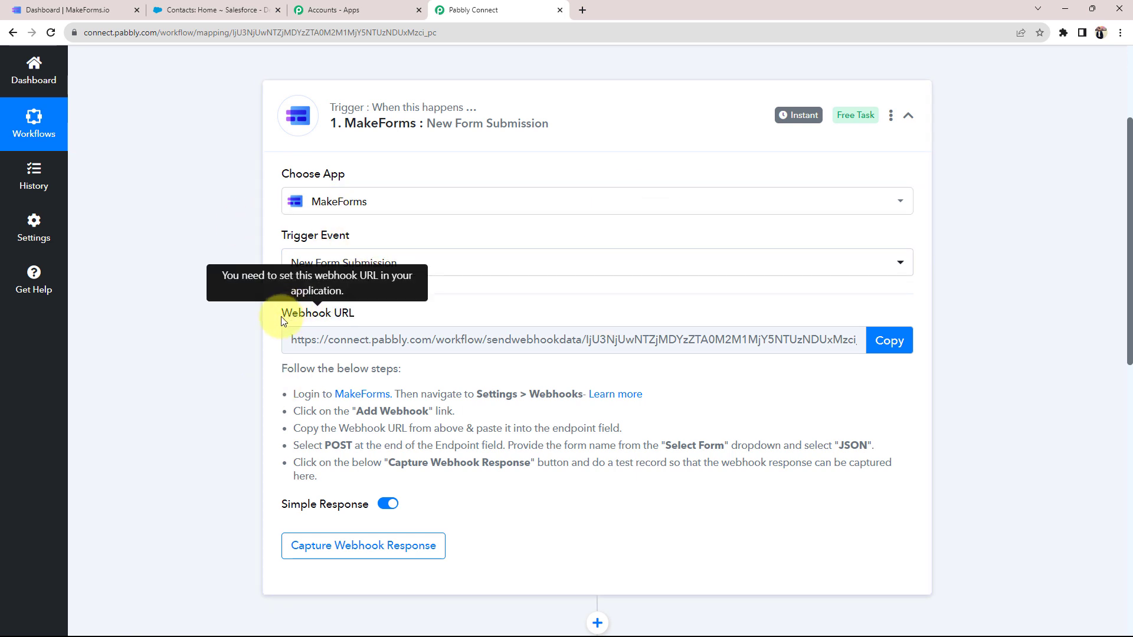
drag(281, 317, 332, 326)
click(216, 323)
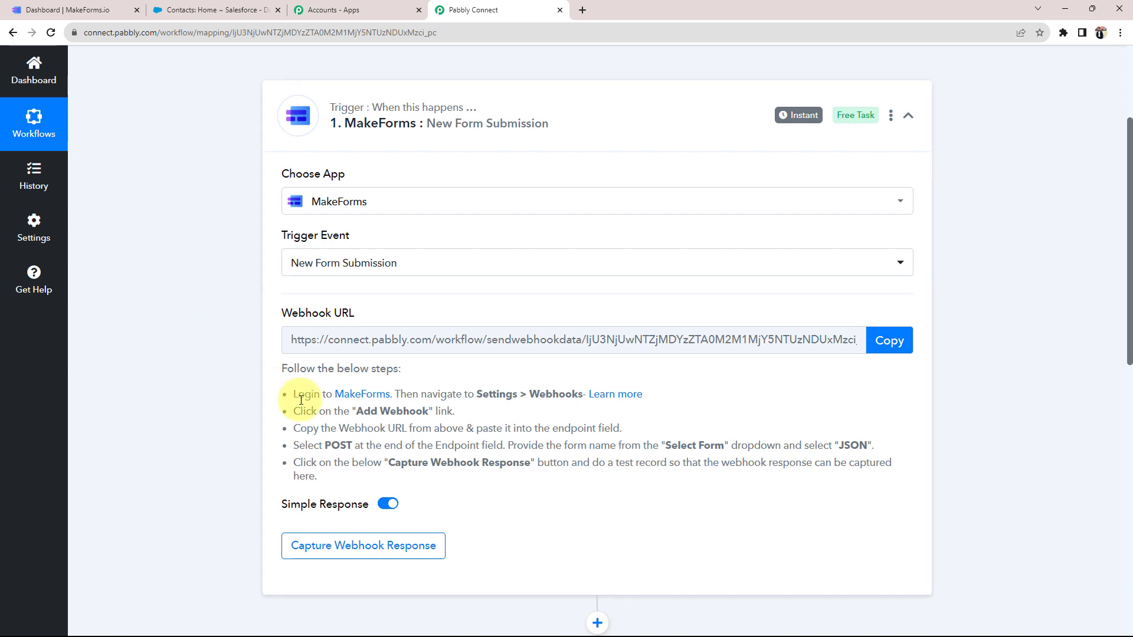
drag(292, 394, 476, 497)
click(493, 505)
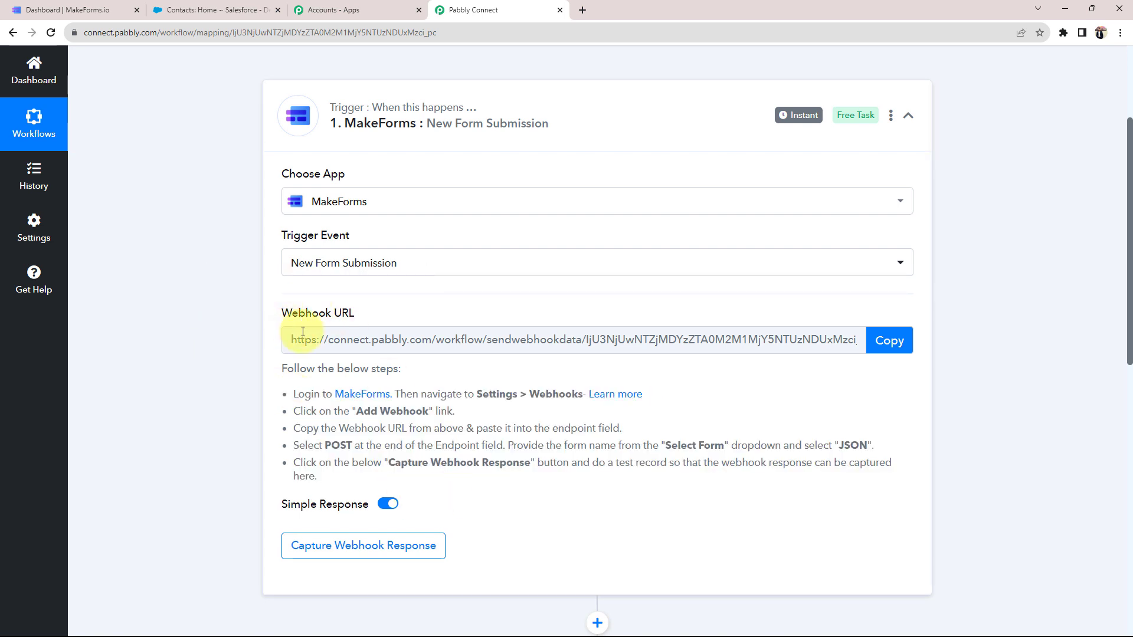
Copy the webhook URL and open MakeForms' Add a webhook form under Settings > Integrations > Webhook
click(873, 339)
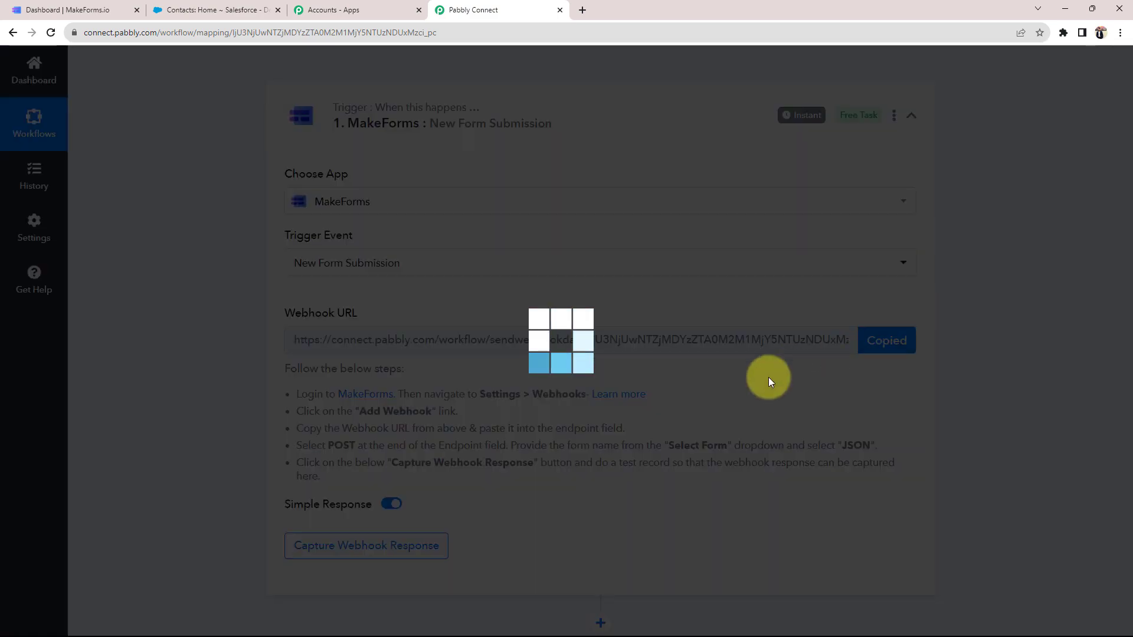
click(91, 10)
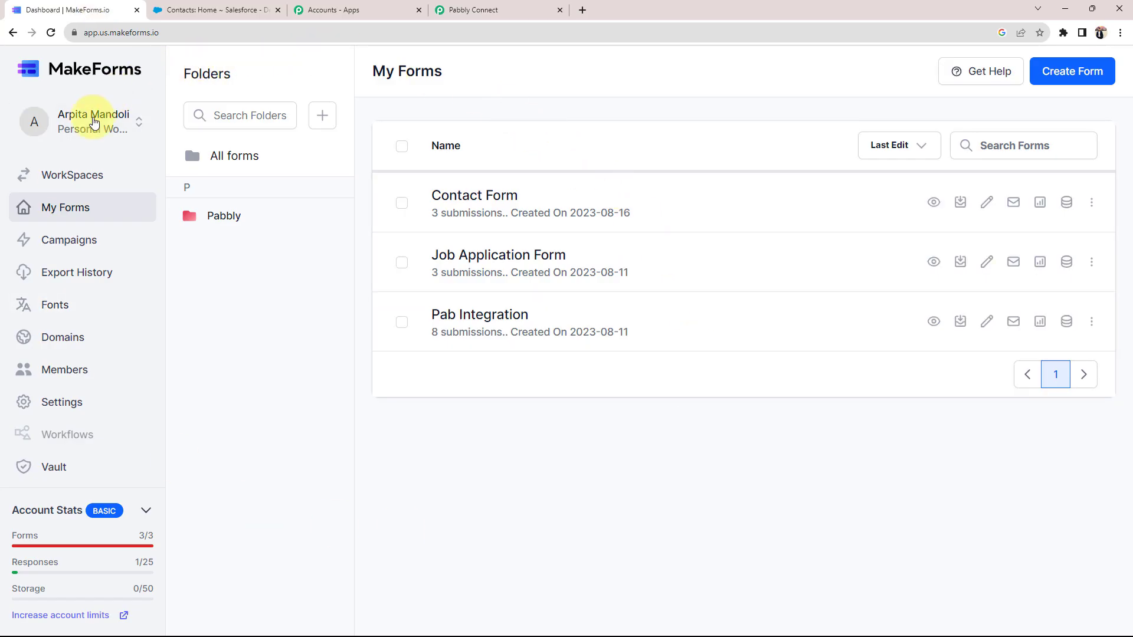
click(50, 397)
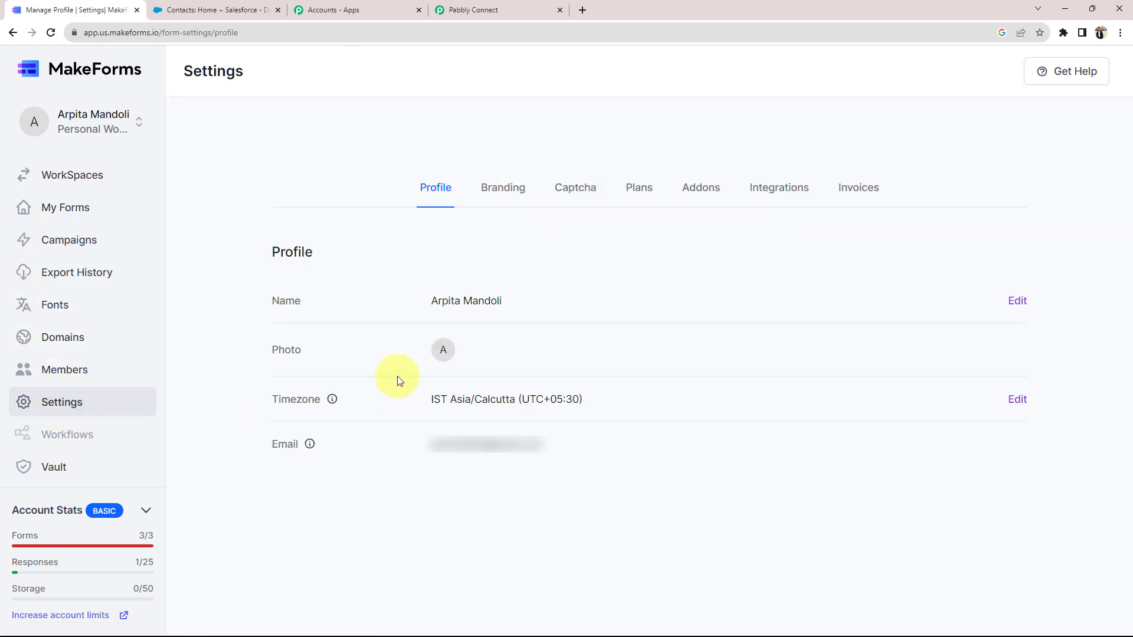
click(777, 195)
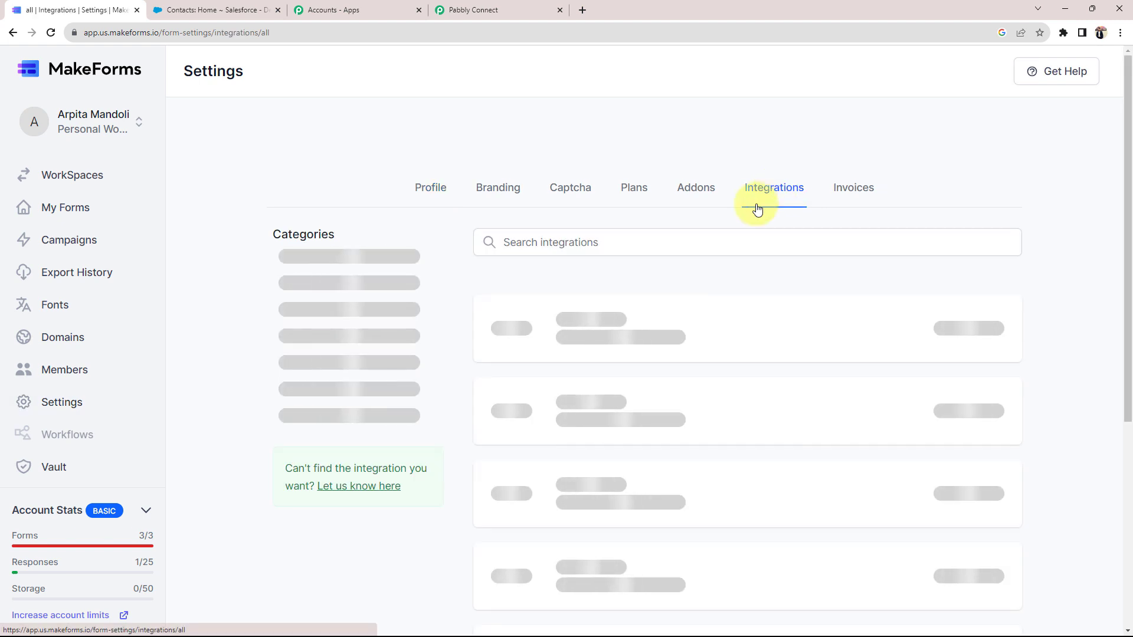
click(310, 509)
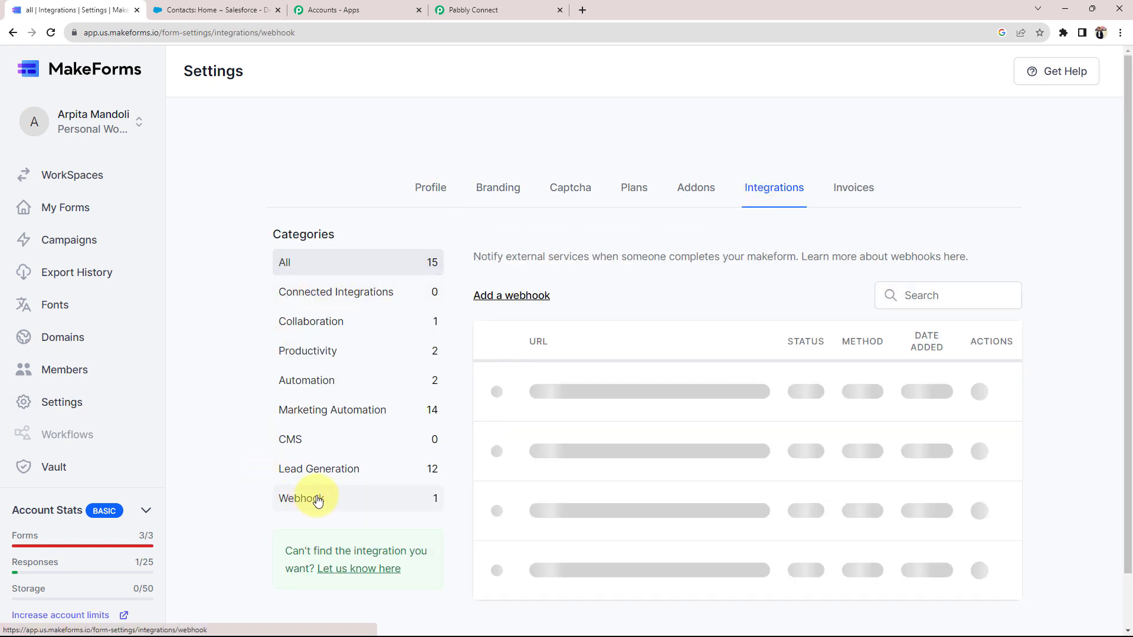
click(491, 301)
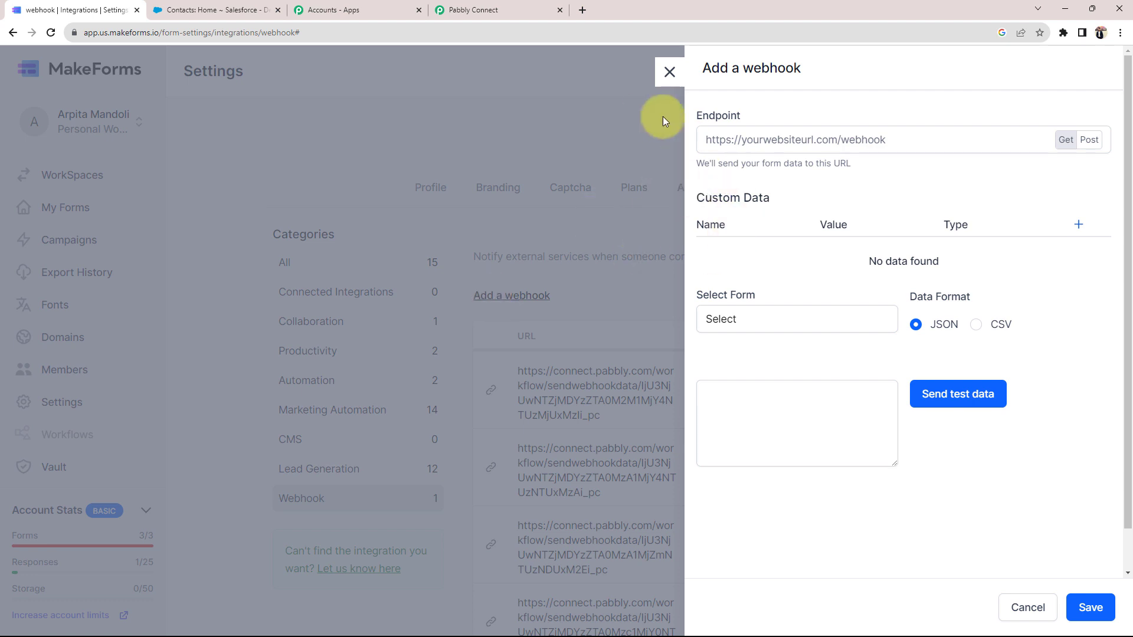
Save a POST webhook for Contact Form using the copied Pabbly URL as its endpoint
click(545, 6)
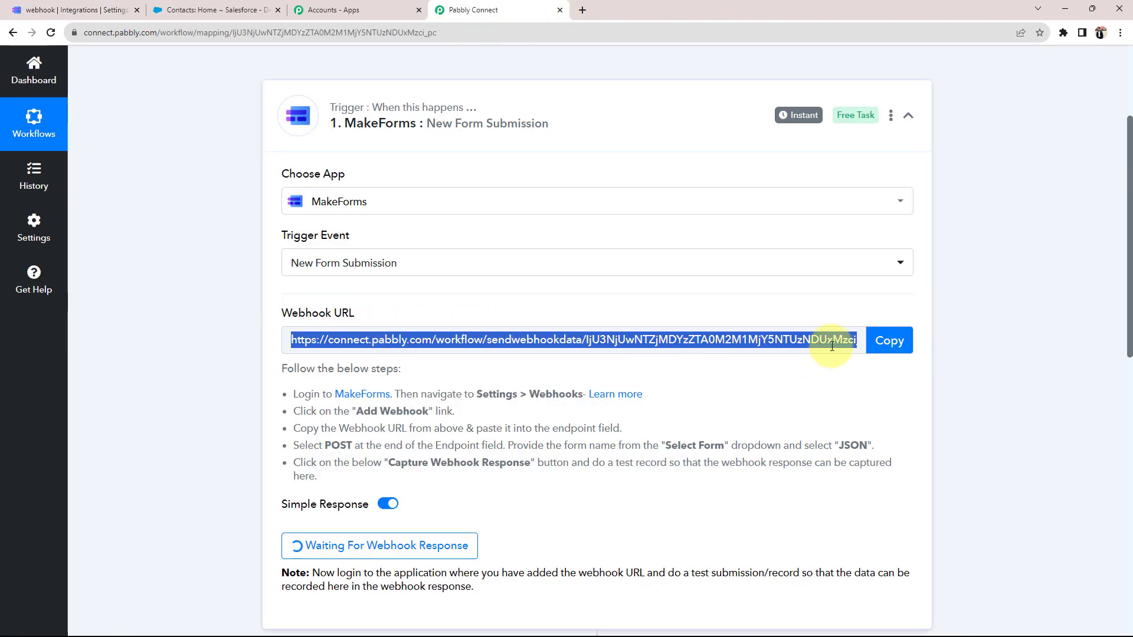
click(890, 337)
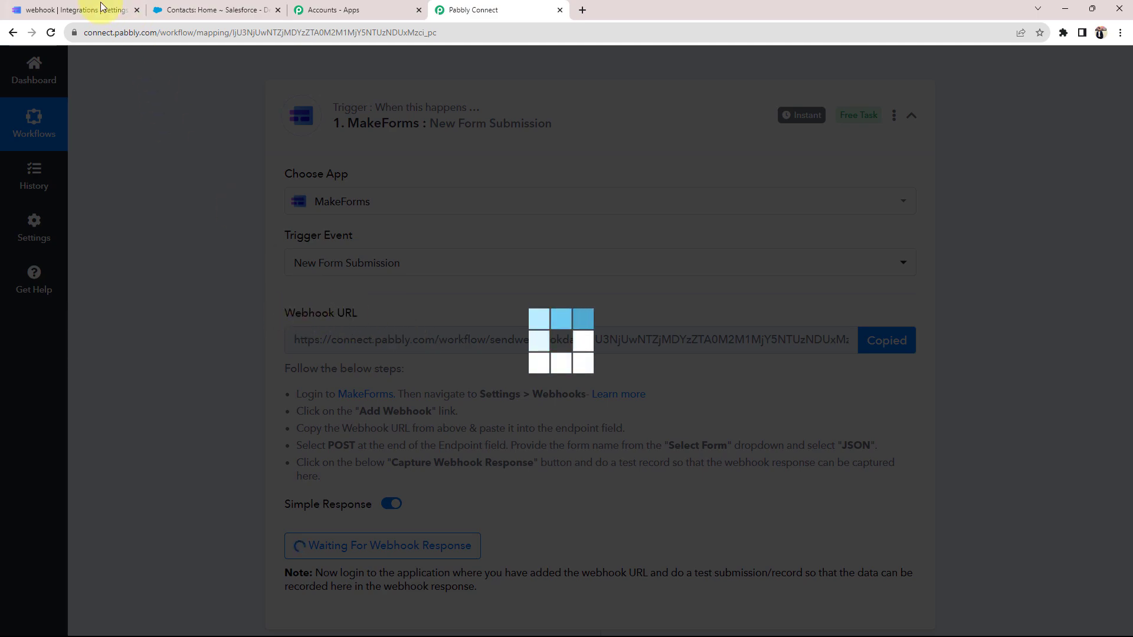
click(88, 10)
right_click(731, 140)
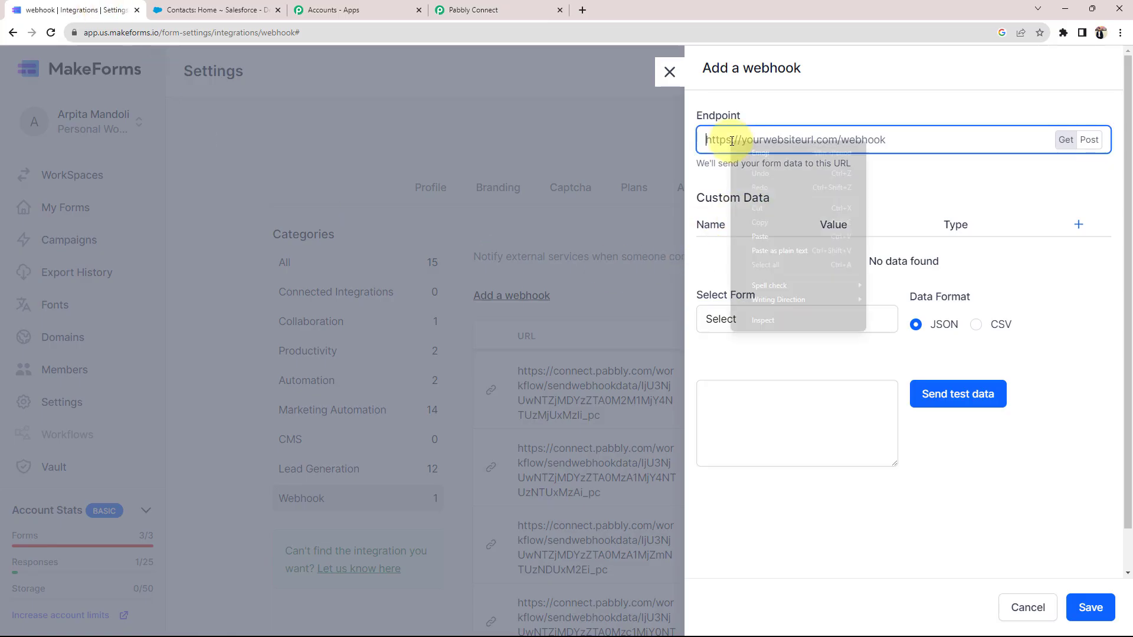
click(776, 239)
click(1090, 139)
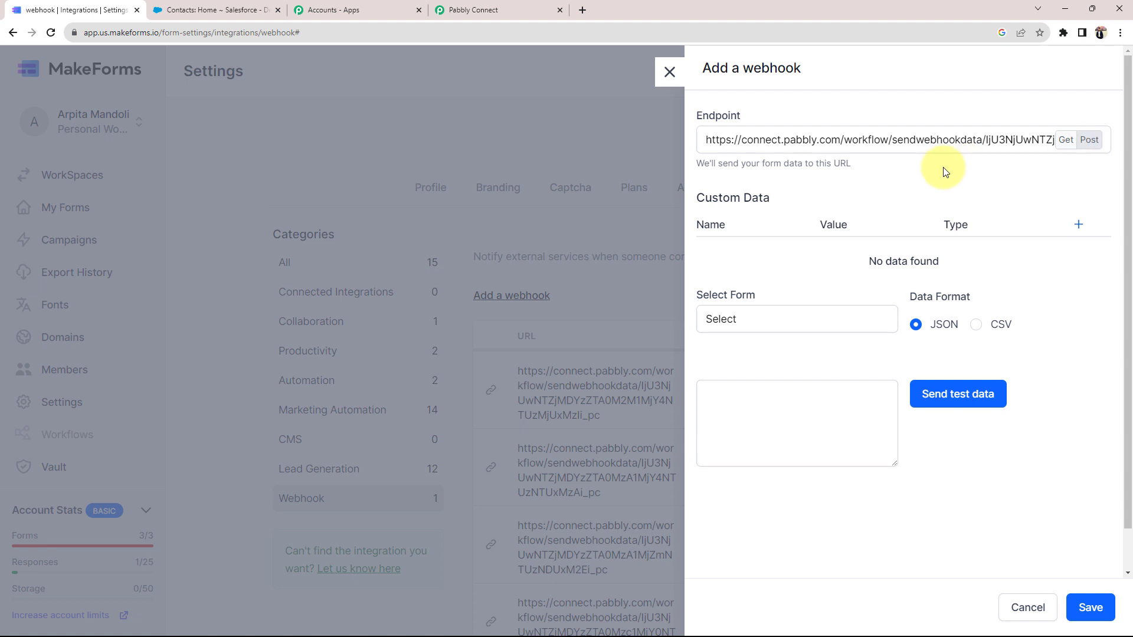
click(737, 328)
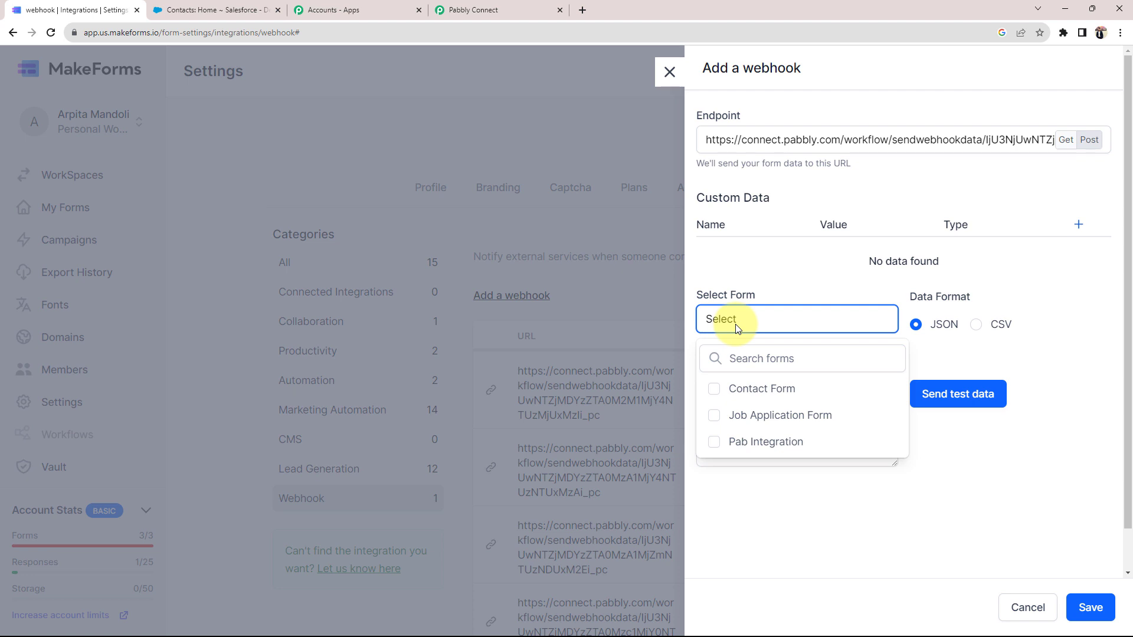
click(733, 388)
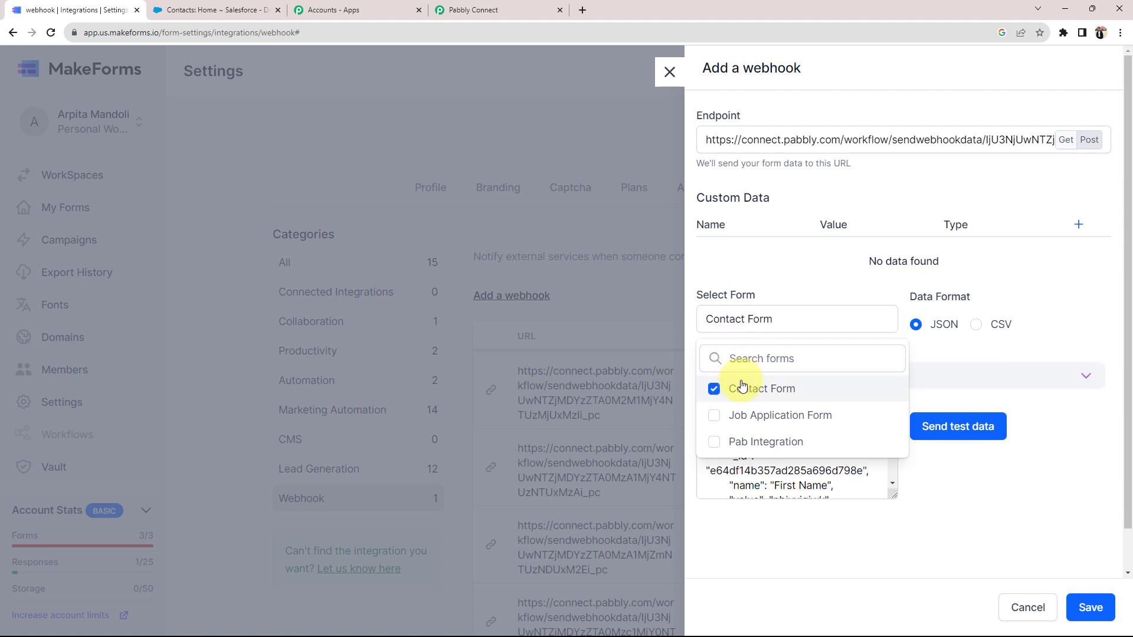
click(1085, 611)
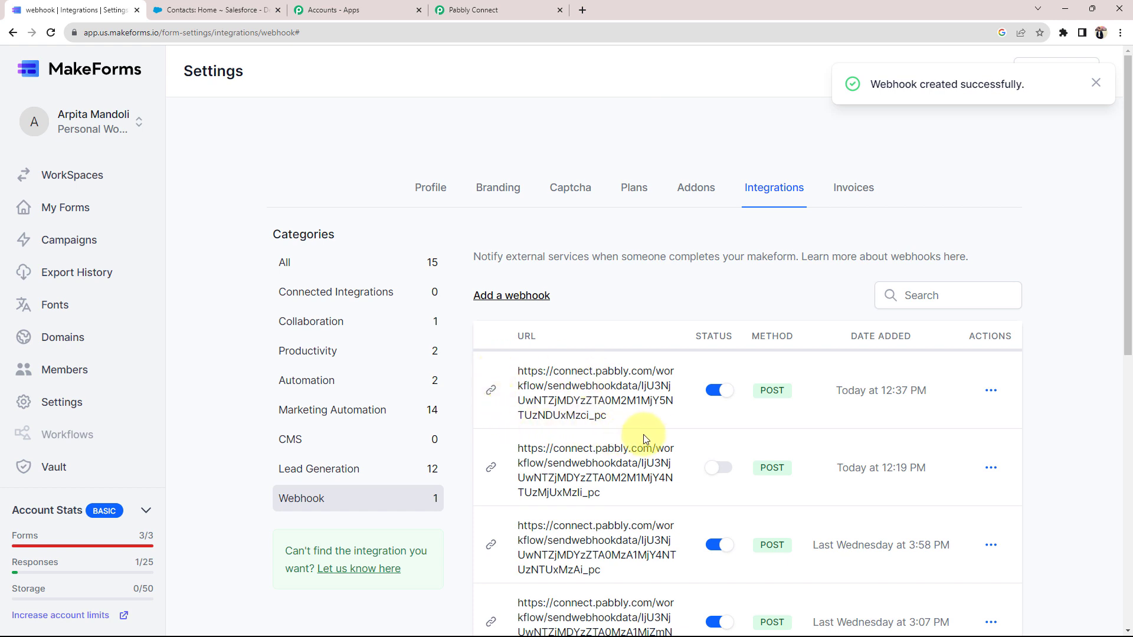
click(53, 208)
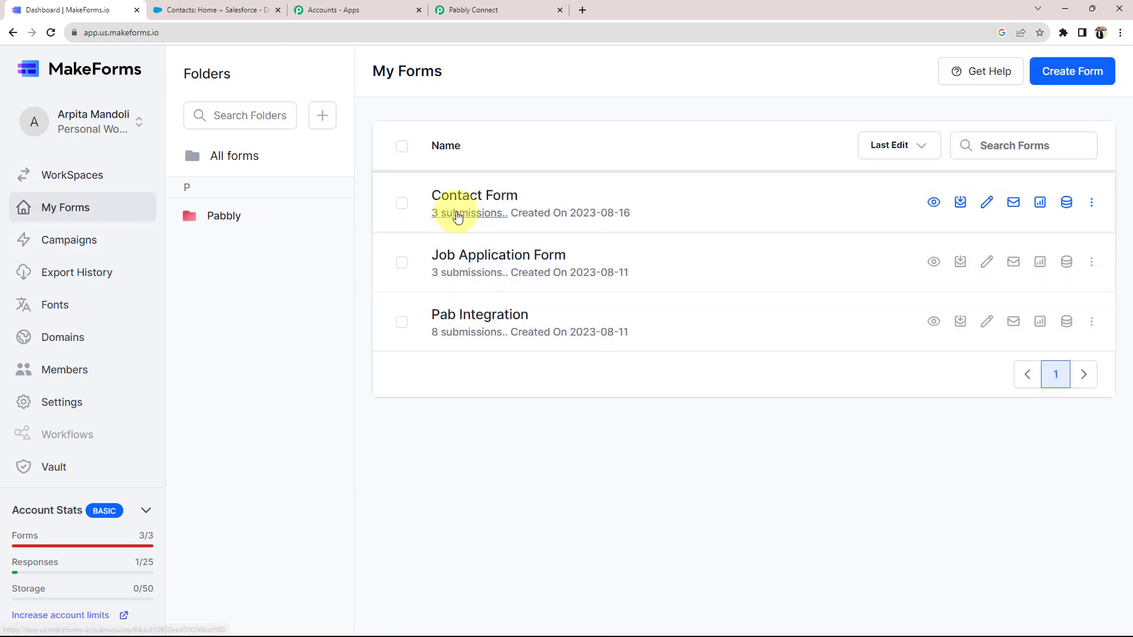
Copy Contact Form's default link from its Sources tab and open a new browser tab
click(460, 203)
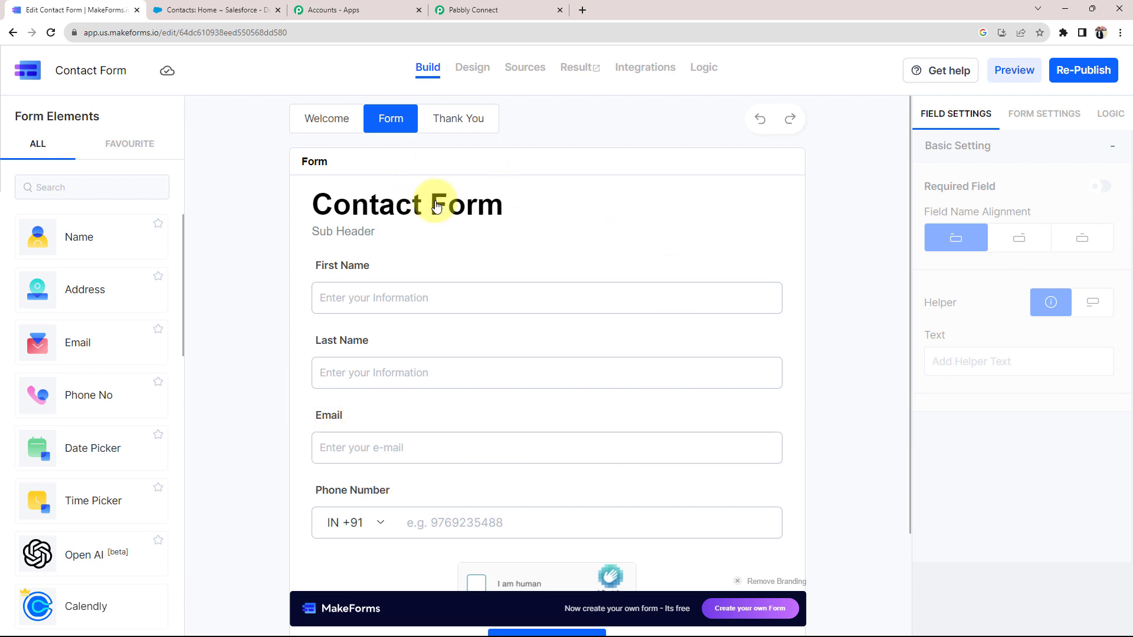
click(472, 10)
scroll(307, 422, down, 2)
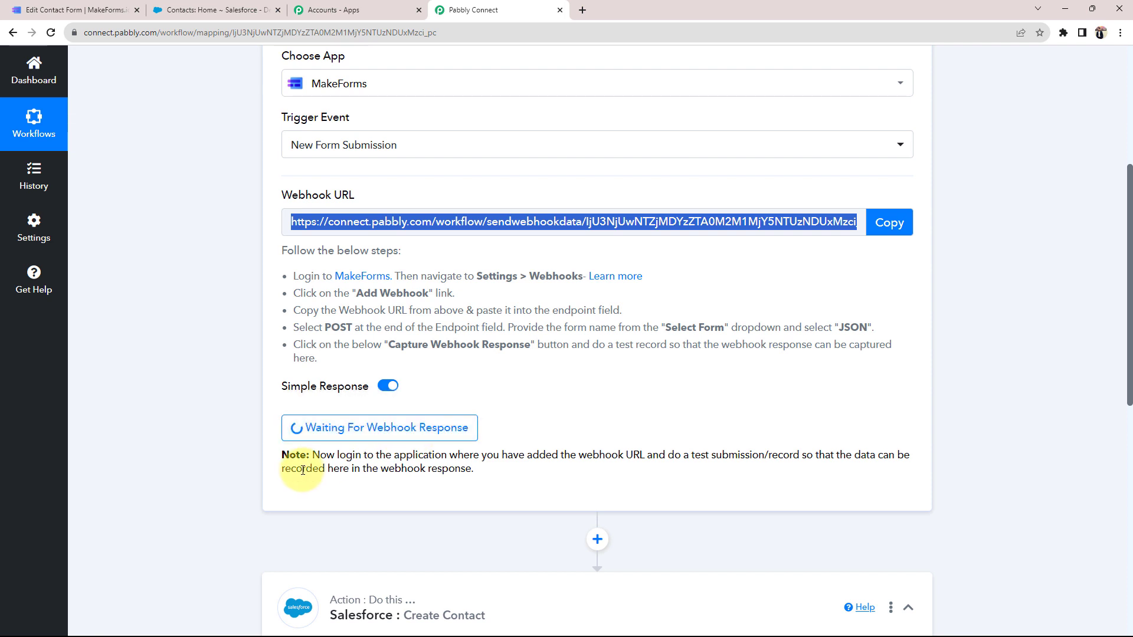
drag(338, 455, 848, 421)
click(772, 403)
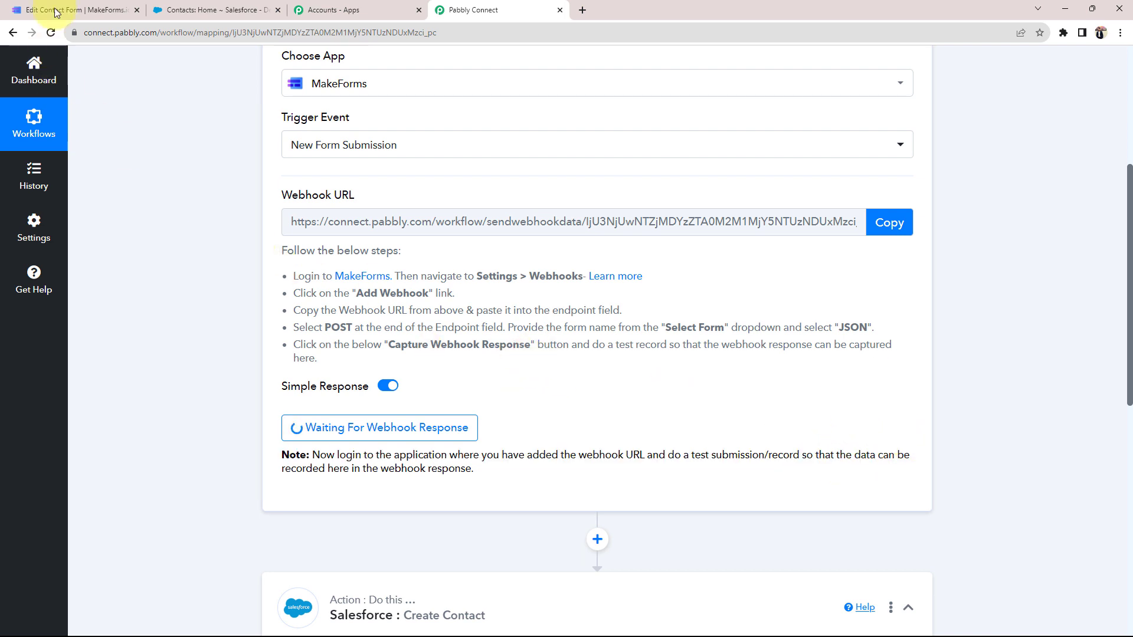
click(69, 10)
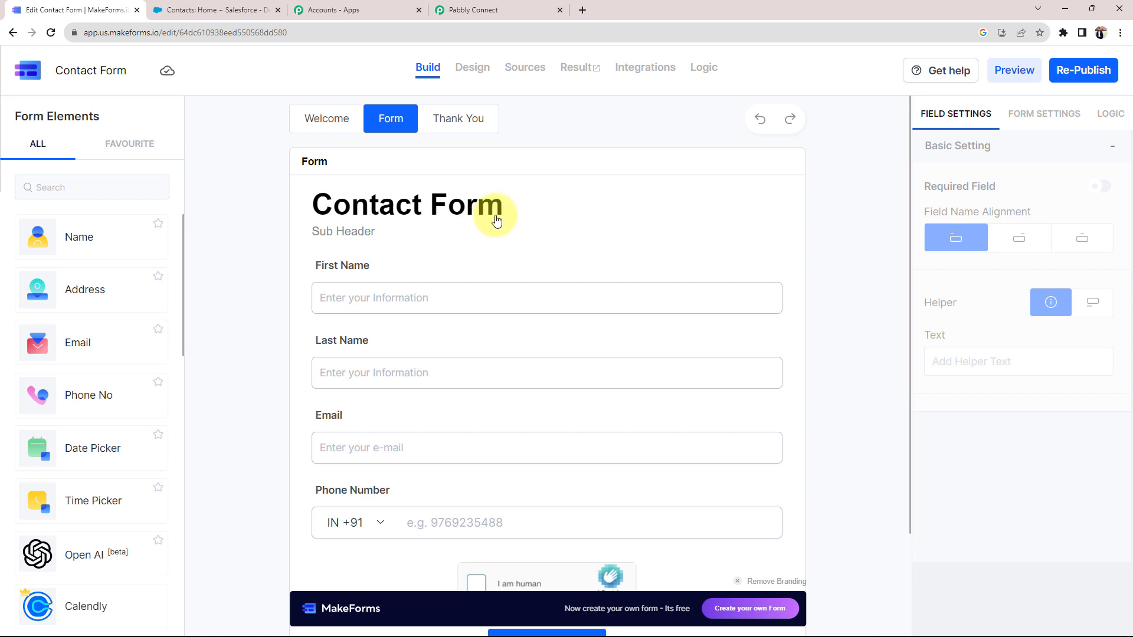
click(529, 68)
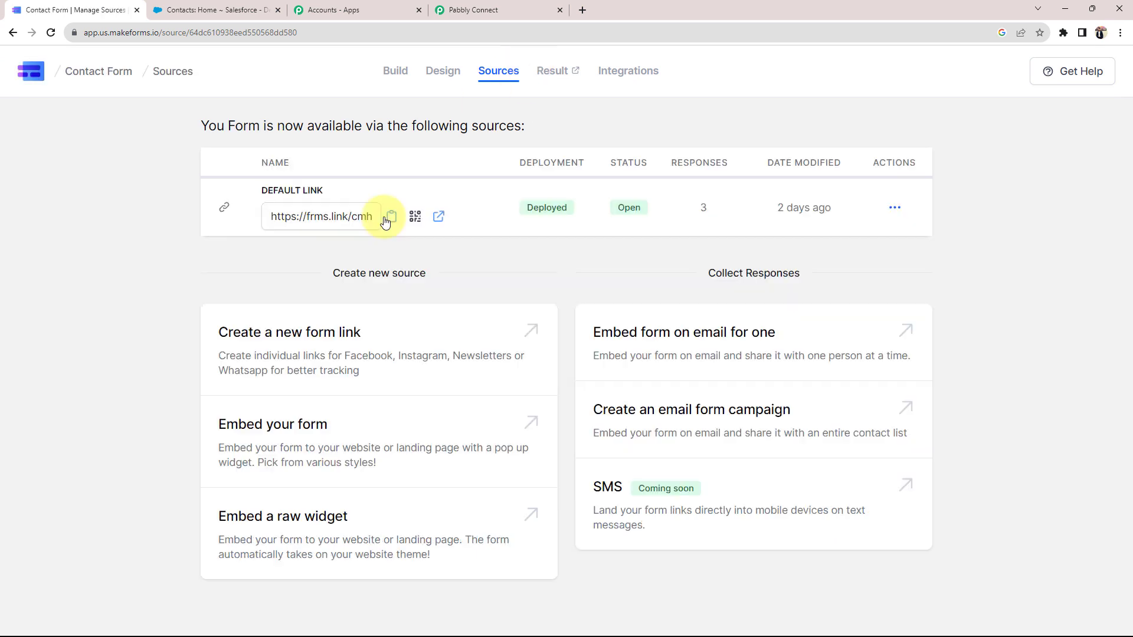
click(391, 216)
click(582, 10)
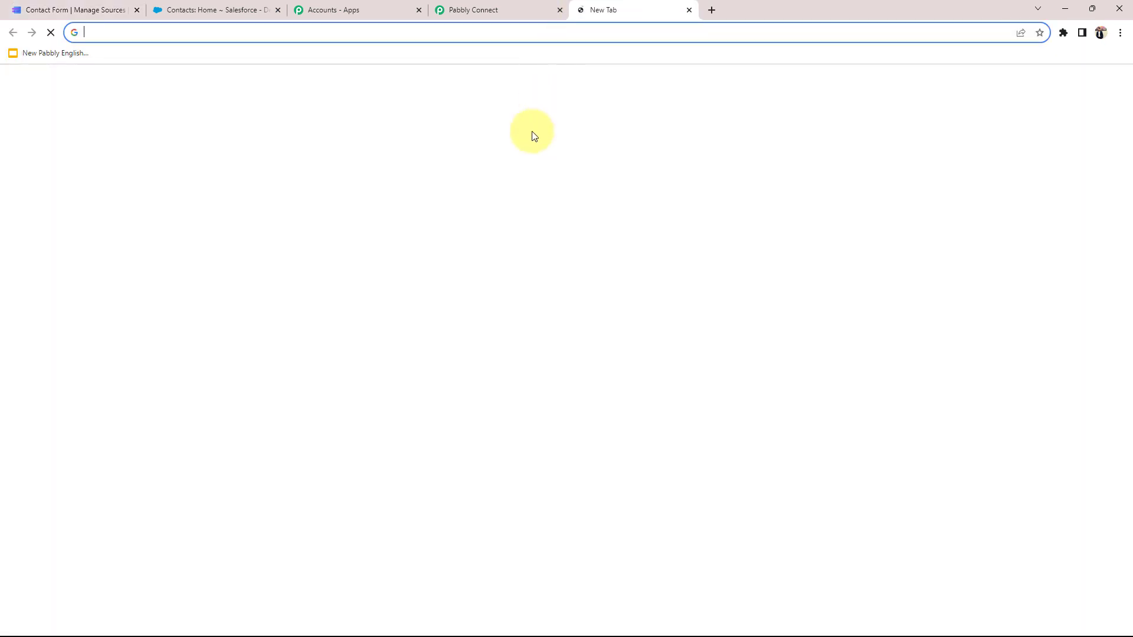
Paste the copied link to open the live Contact Form page
right_click(481, 302)
click(507, 397)
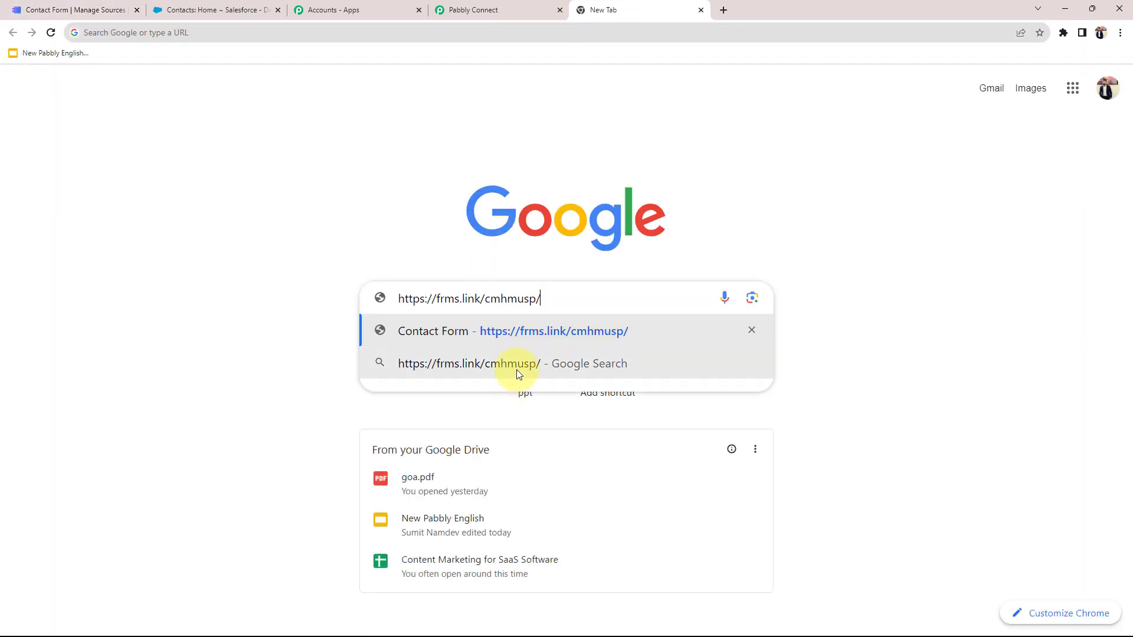
click(525, 328)
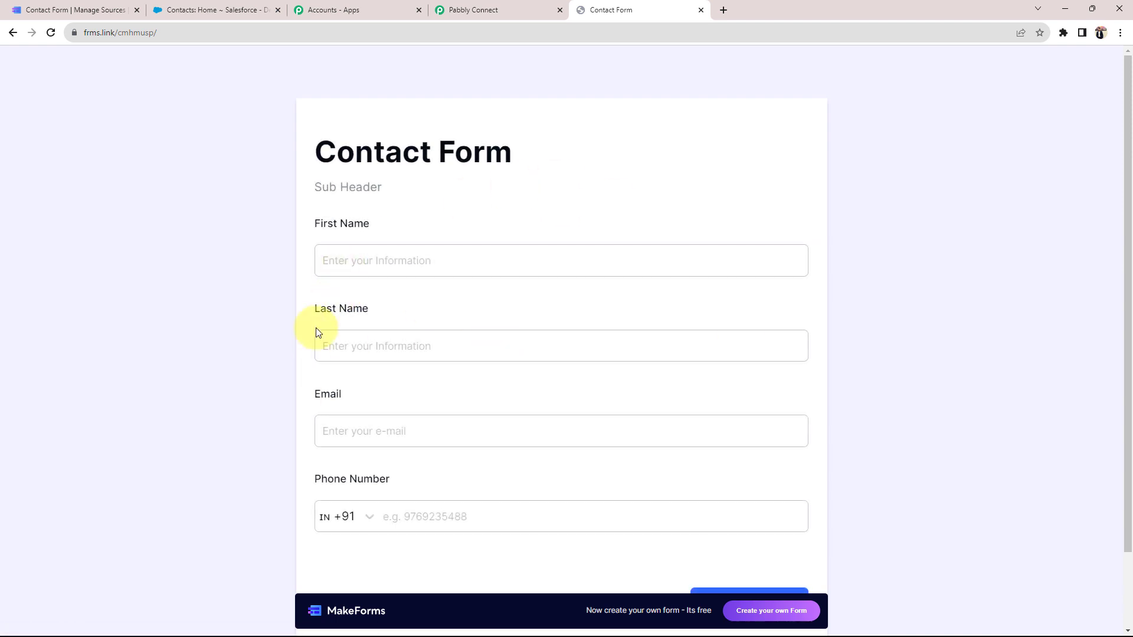
scroll(296, 336, down, 1)
Fill in first name Demo, last name User, an e-mail and phone number, and submit
click(354, 202)
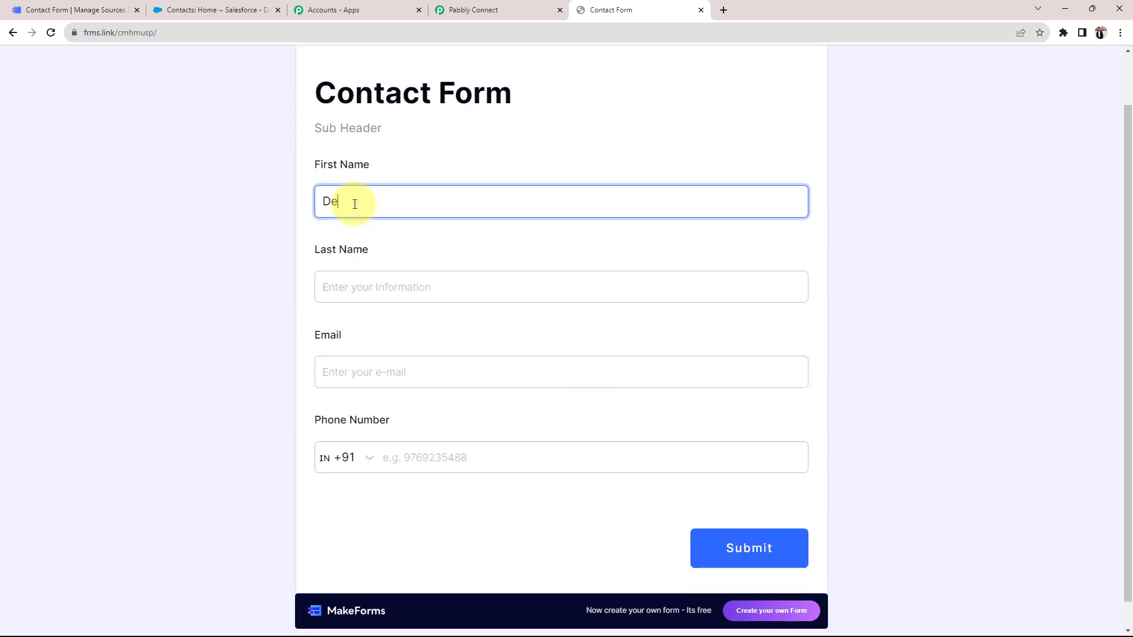
text(Demo)
key(Tab)
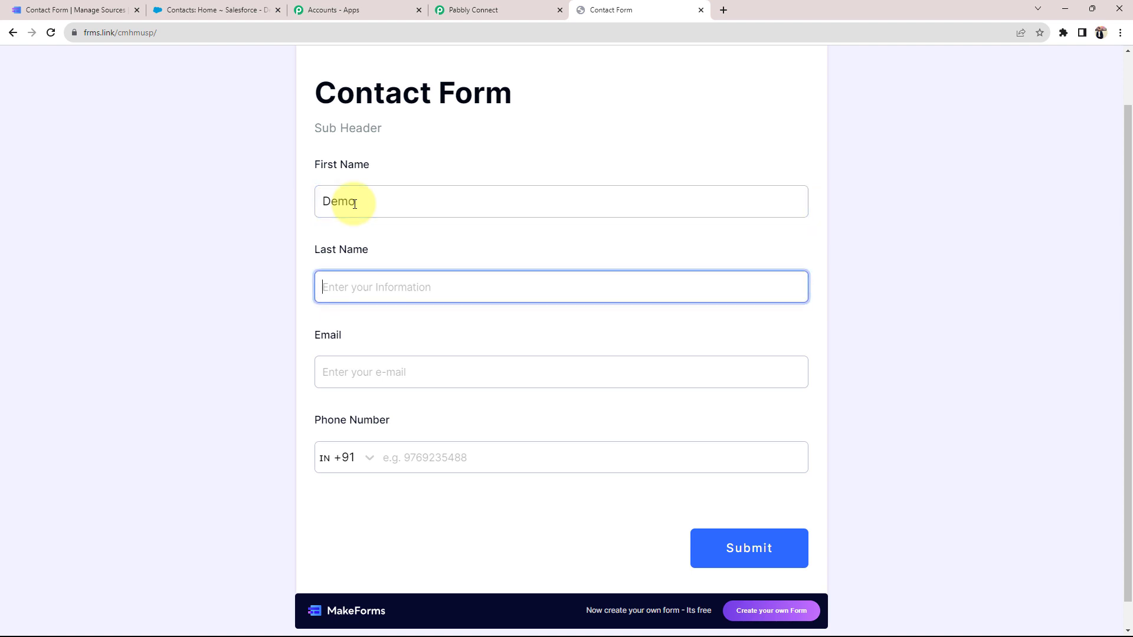
text(User)
key(Tab)
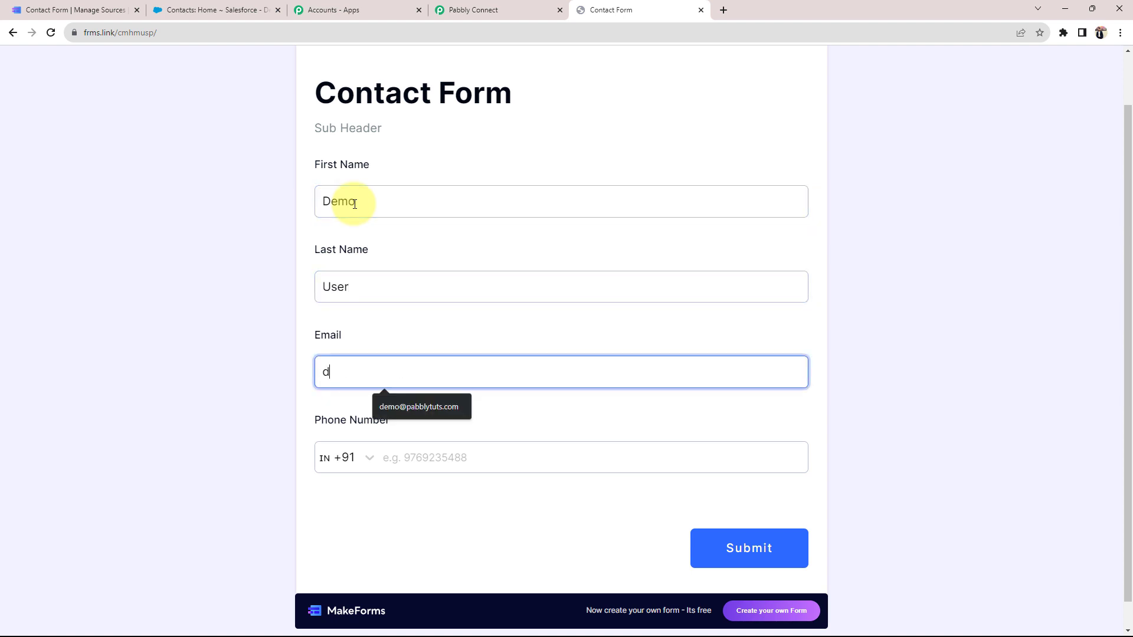
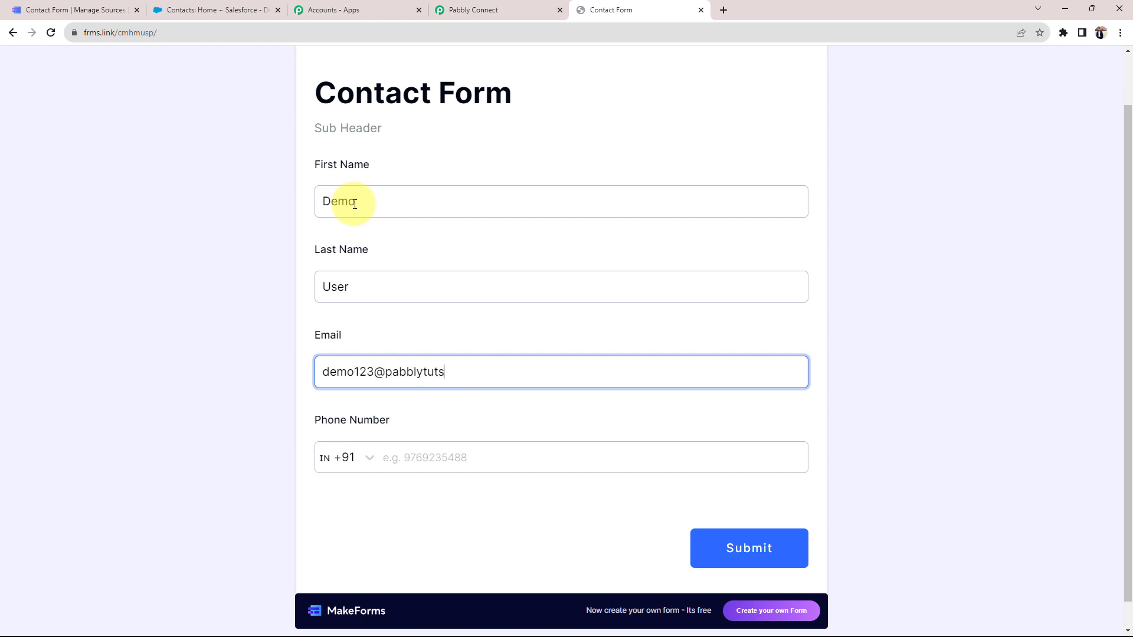
key(Tab)
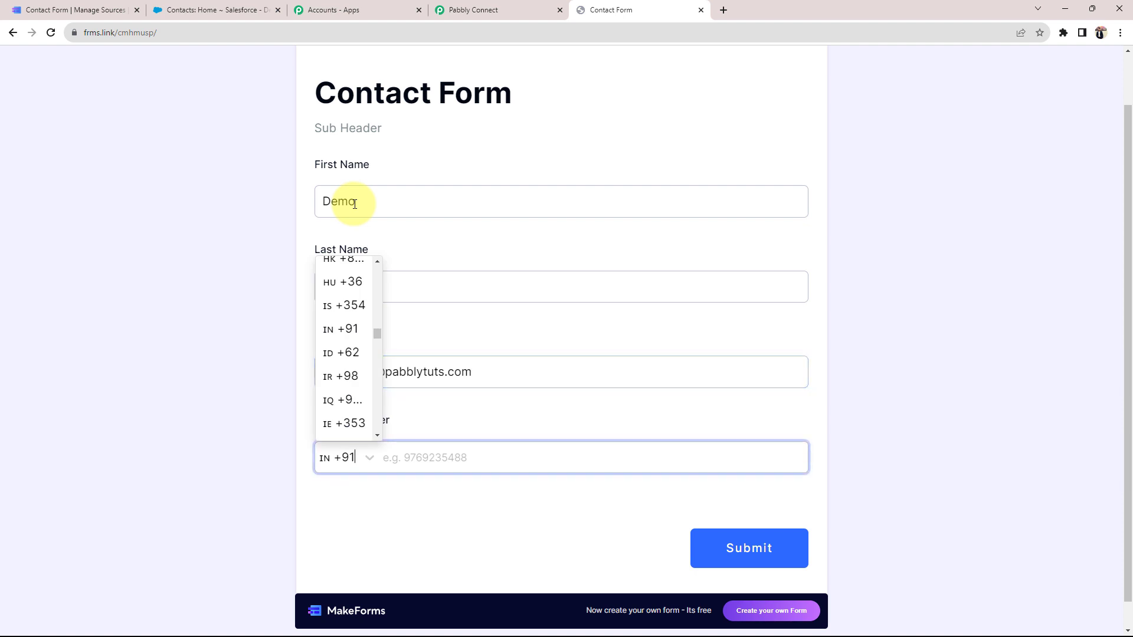
key(Tab)
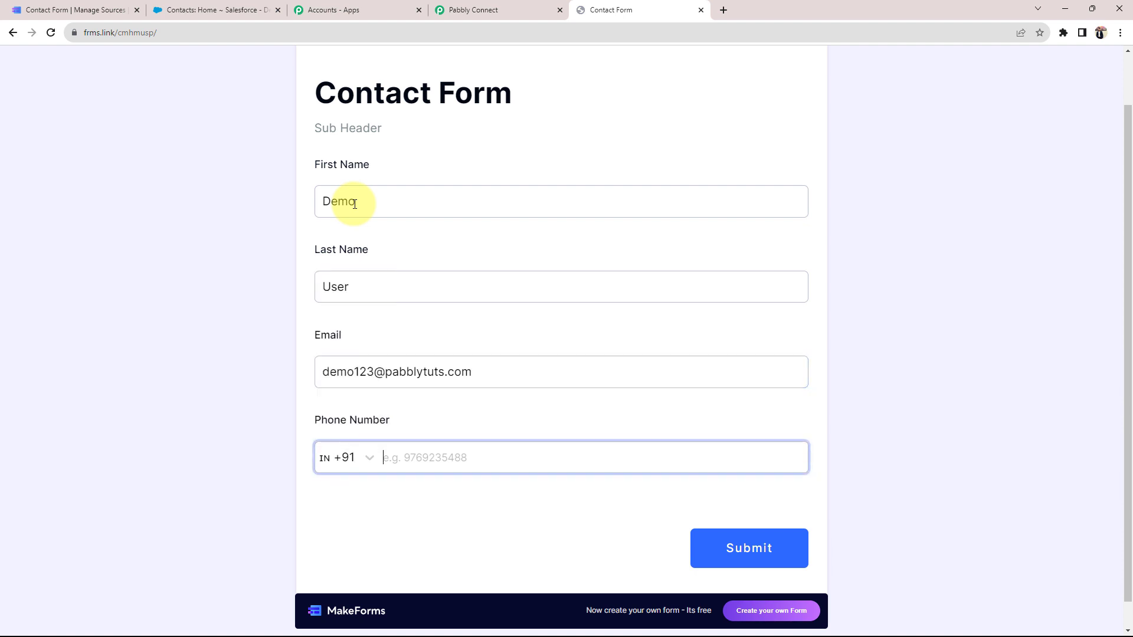
click(705, 555)
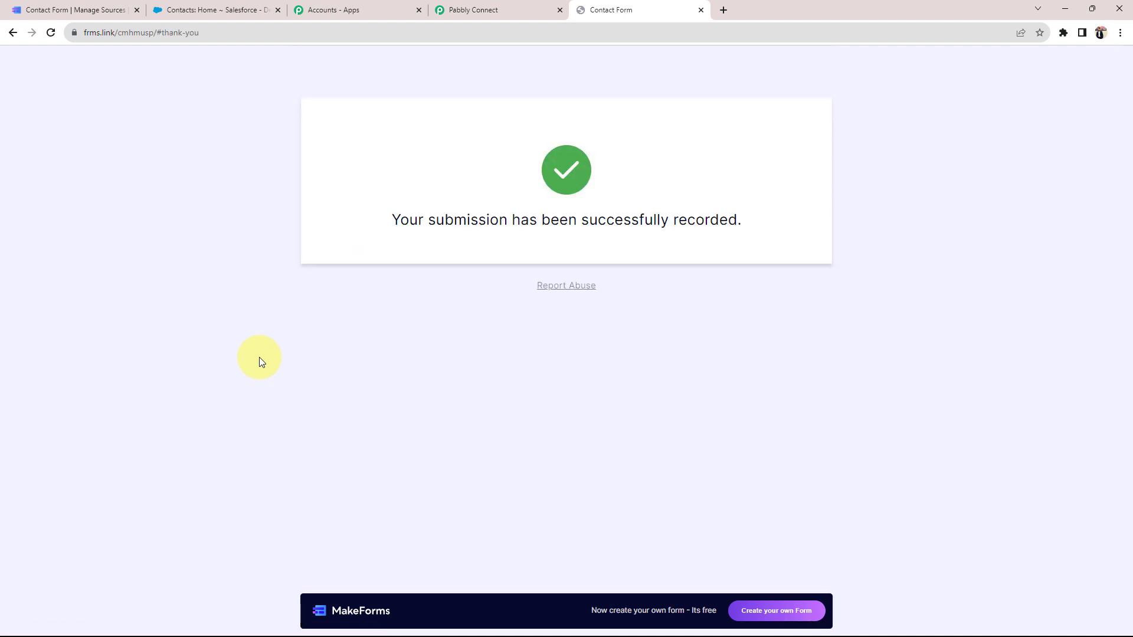
Check the MakeForms trigger response for FormName Contact Form and the captured phone number
click(514, 6)
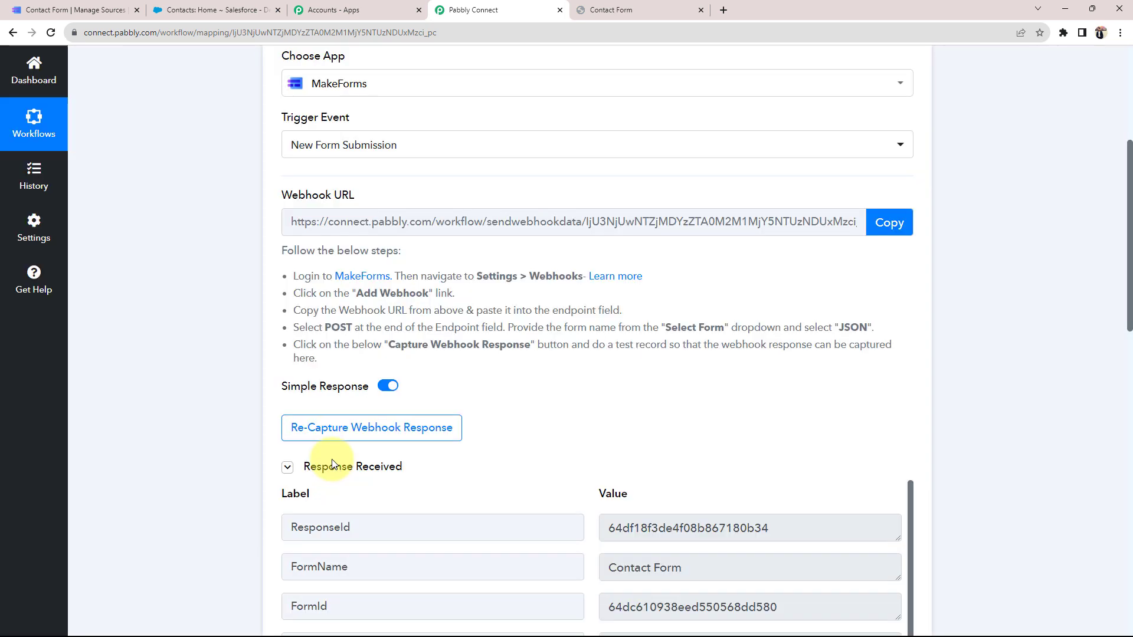
scroll(189, 490, down, 3)
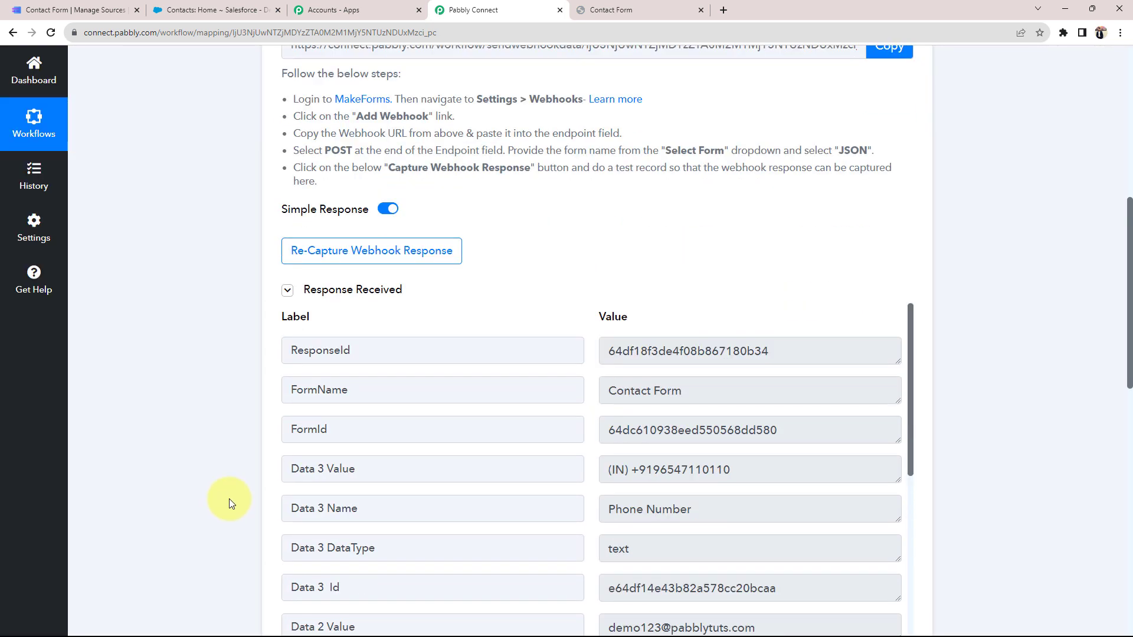
triple_click(713, 387)
scroll(190, 412, down, 2)
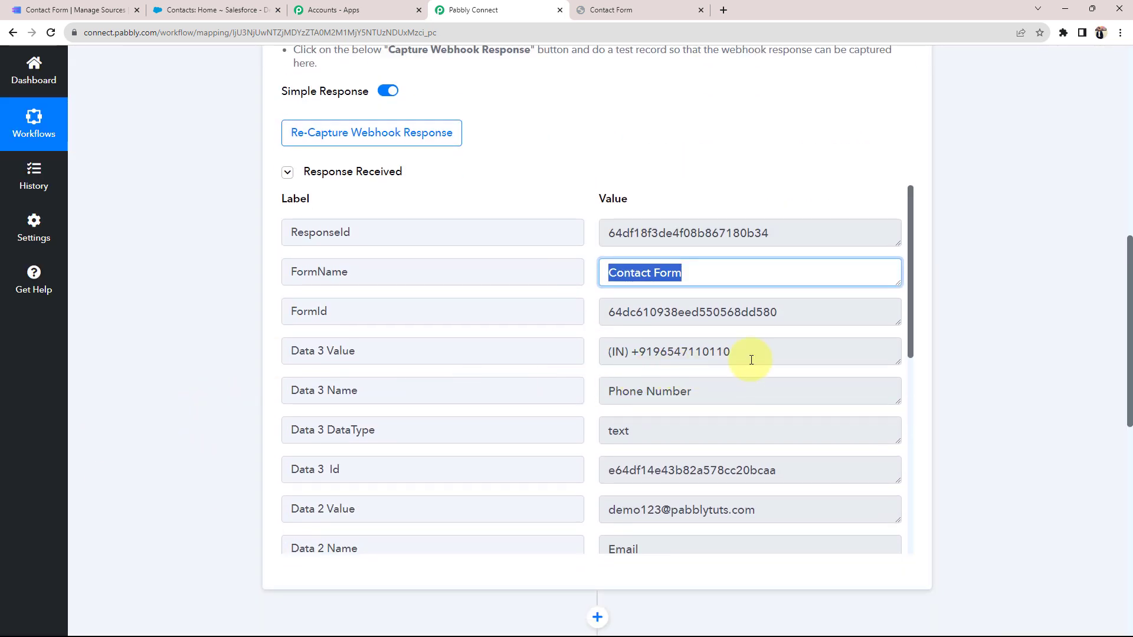
drag(751, 360, 578, 357)
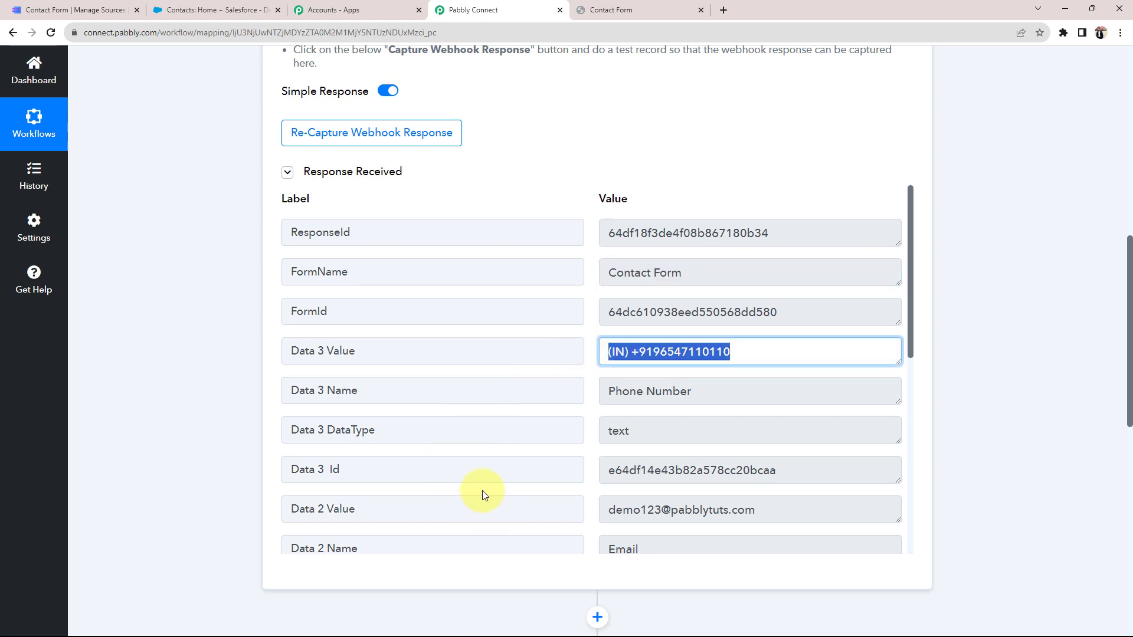
scroll(711, 365, down, 2)
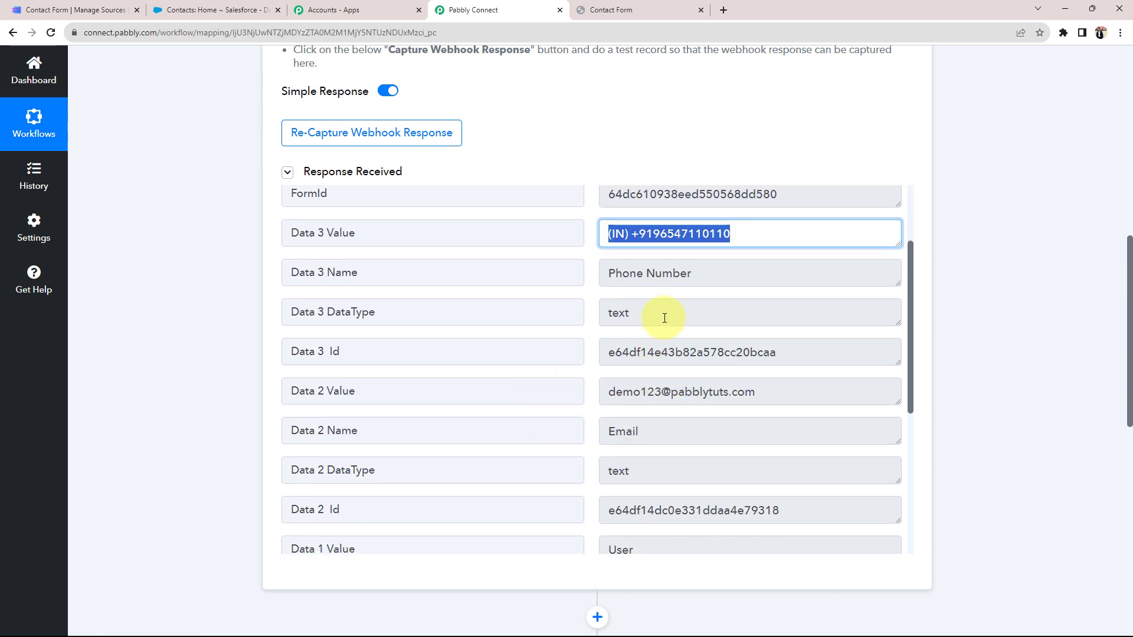
scroll(604, 447, down, 3)
Verify the captured last name User, first name Demo and e-mail values
drag(673, 368, 581, 370)
scroll(662, 407, down, 2)
drag(662, 413, 508, 419)
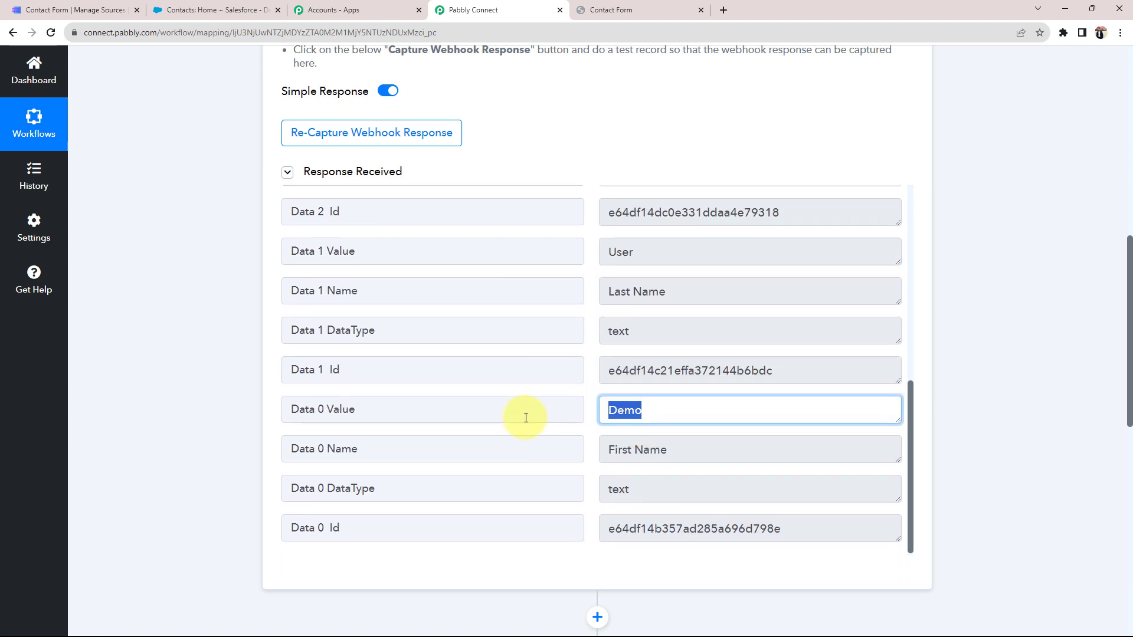
scroll(743, 423, down, 3)
scroll(621, 256, up, 2)
scroll(621, 257, up, 2)
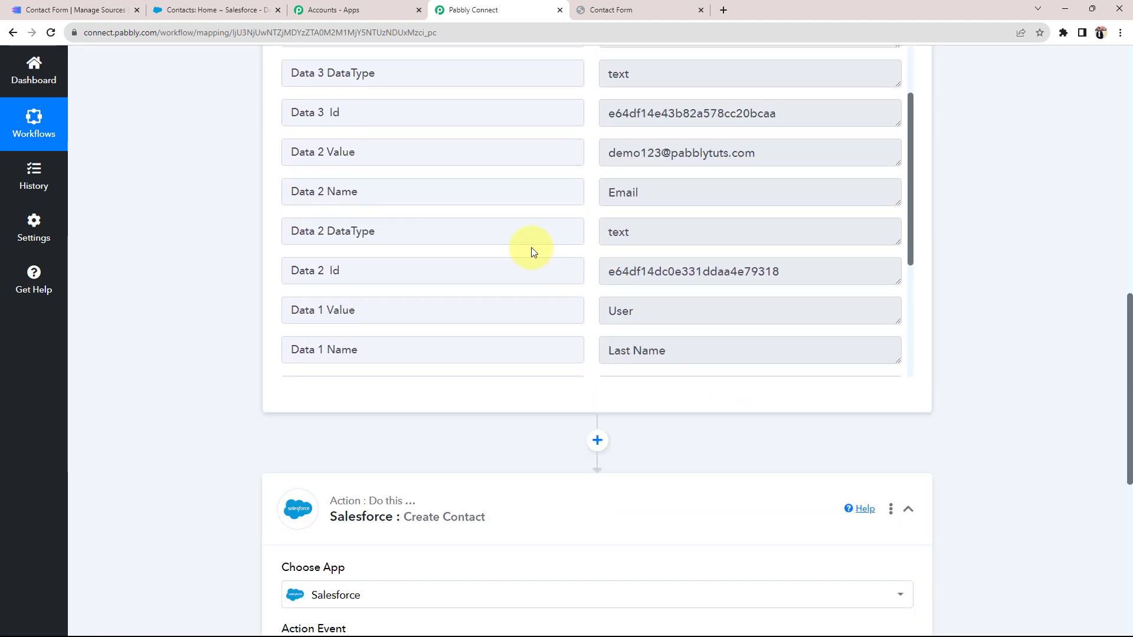
drag(759, 153, 606, 152)
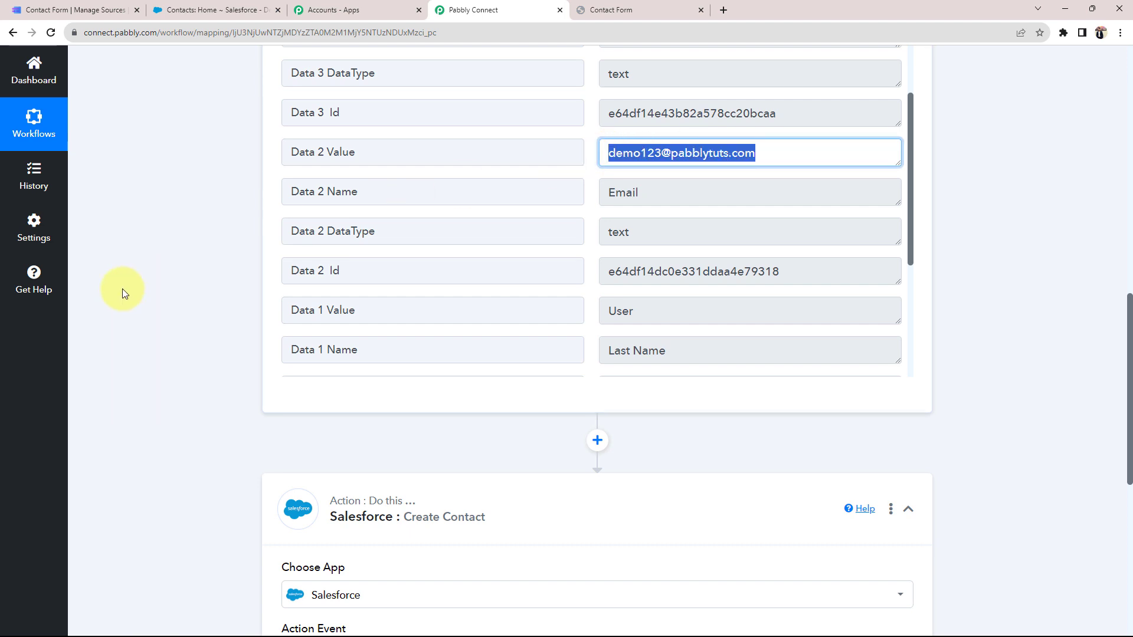
click(195, 392)
scroll(195, 392, up, 10)
scroll(195, 392, up, 2)
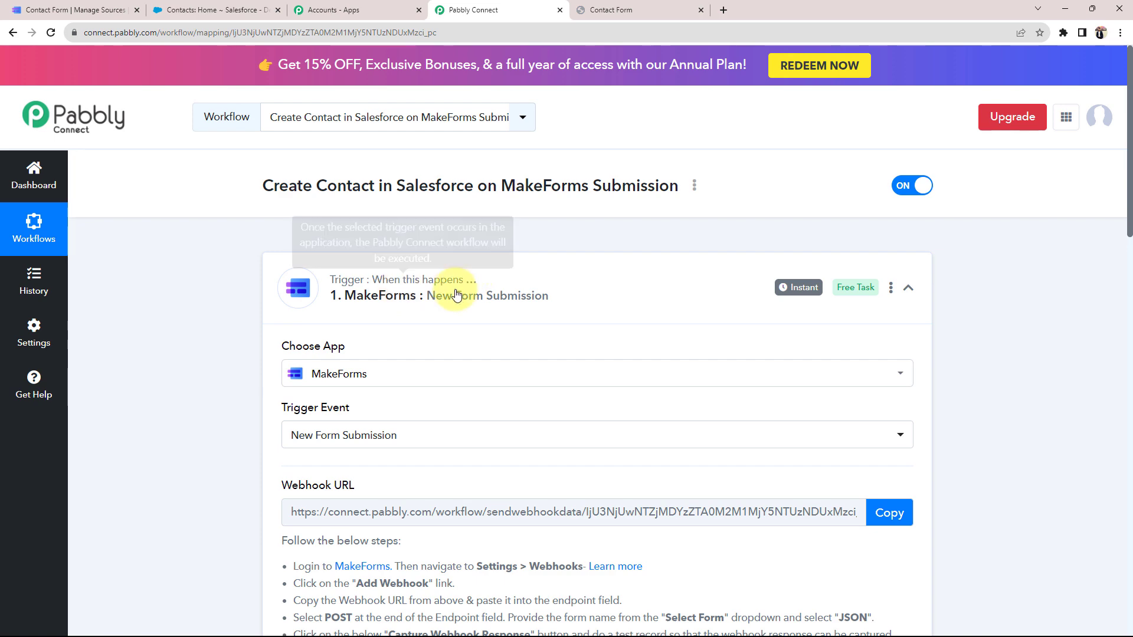
scroll(203, 356, down, 9)
scroll(201, 342, down, 8)
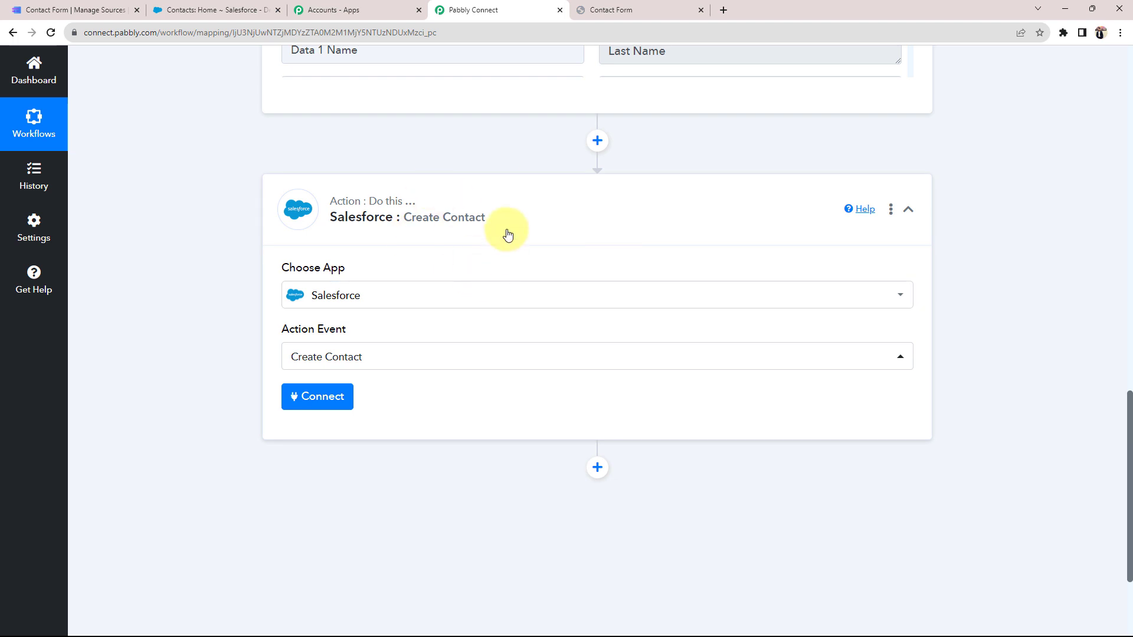
Add a new Salesforce connection to the Create Contact action and allow Pabbly Connect access
click(180, 9)
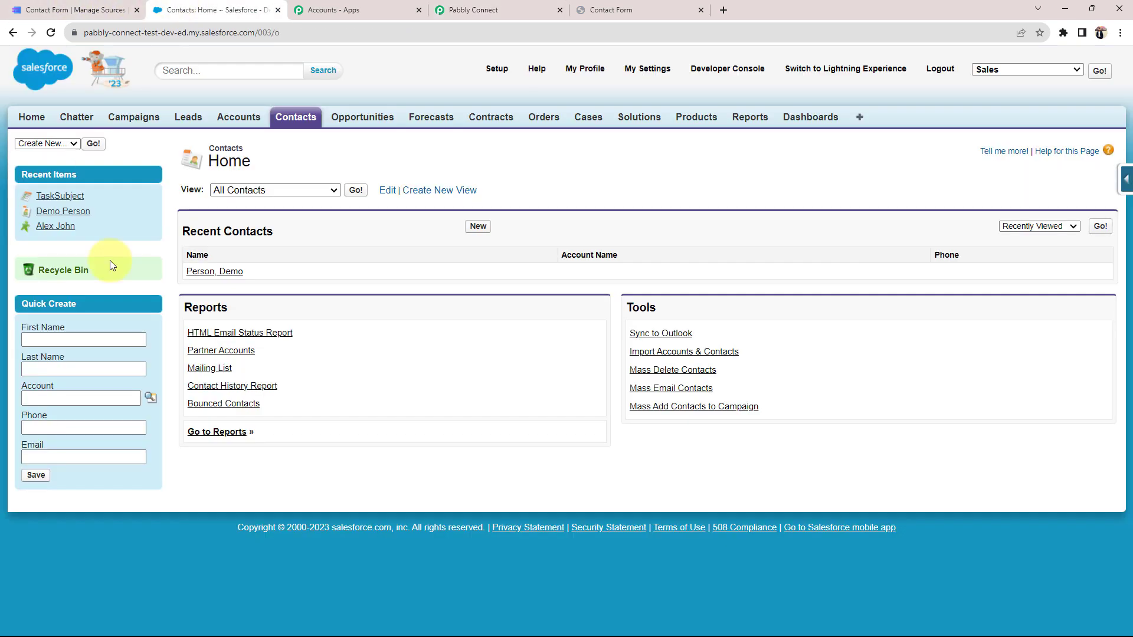
click(472, 10)
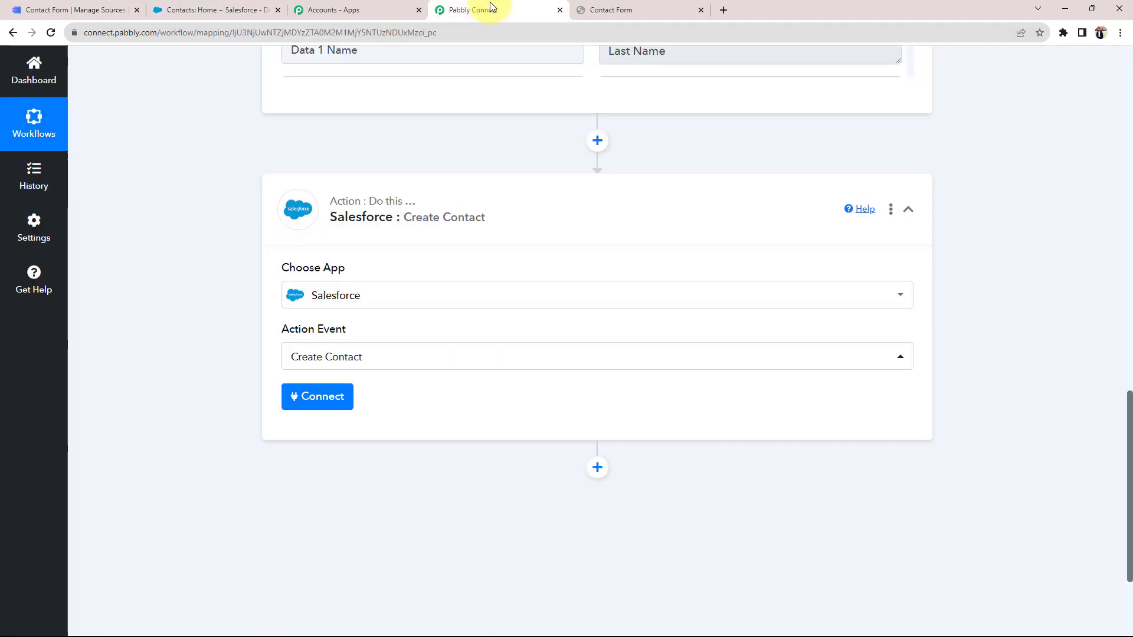
click(305, 397)
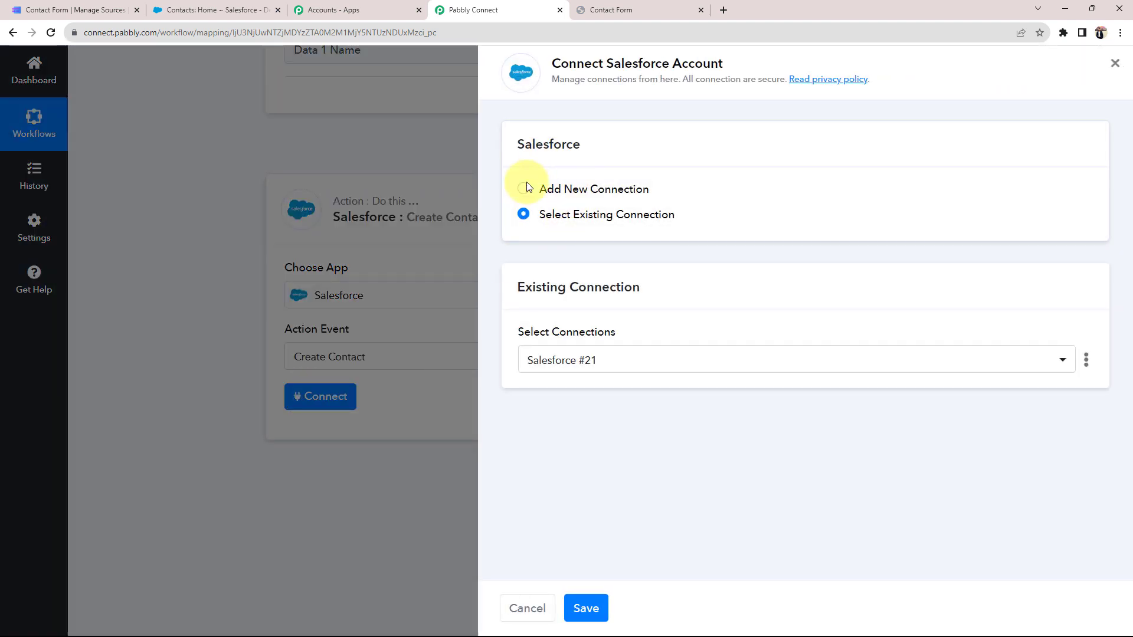
click(523, 188)
click(575, 342)
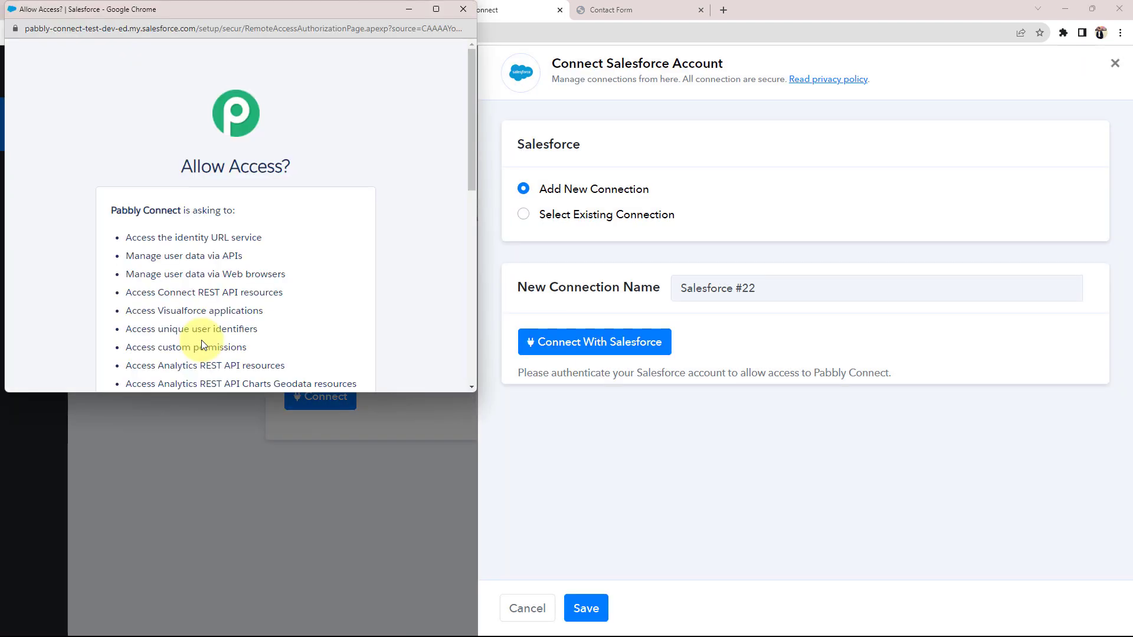
scroll(291, 266, down, 7)
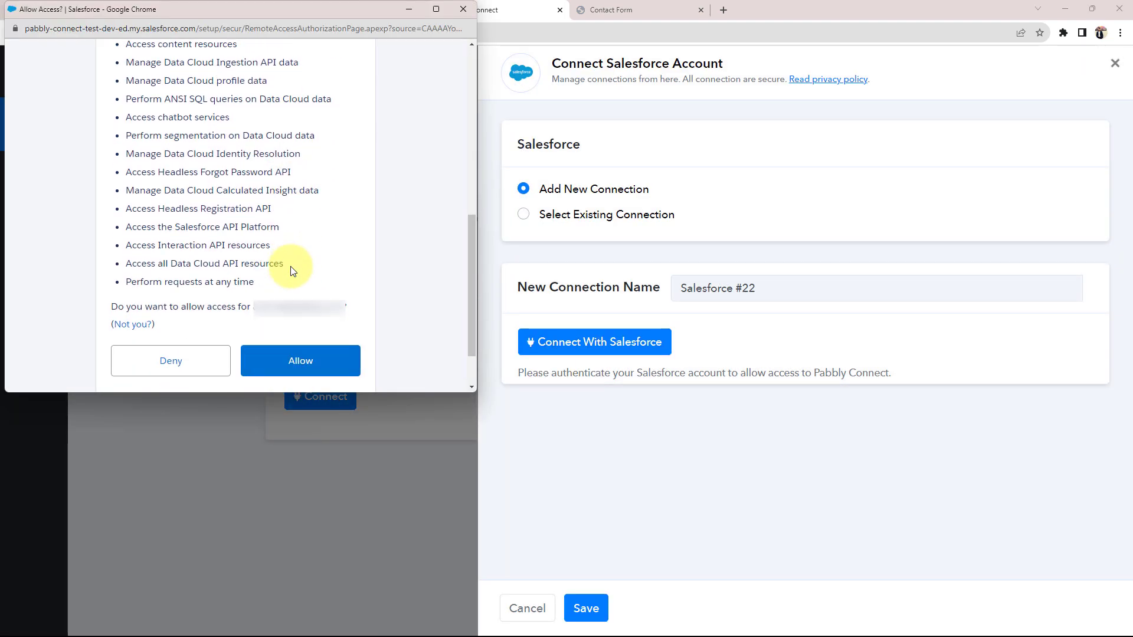
click(307, 367)
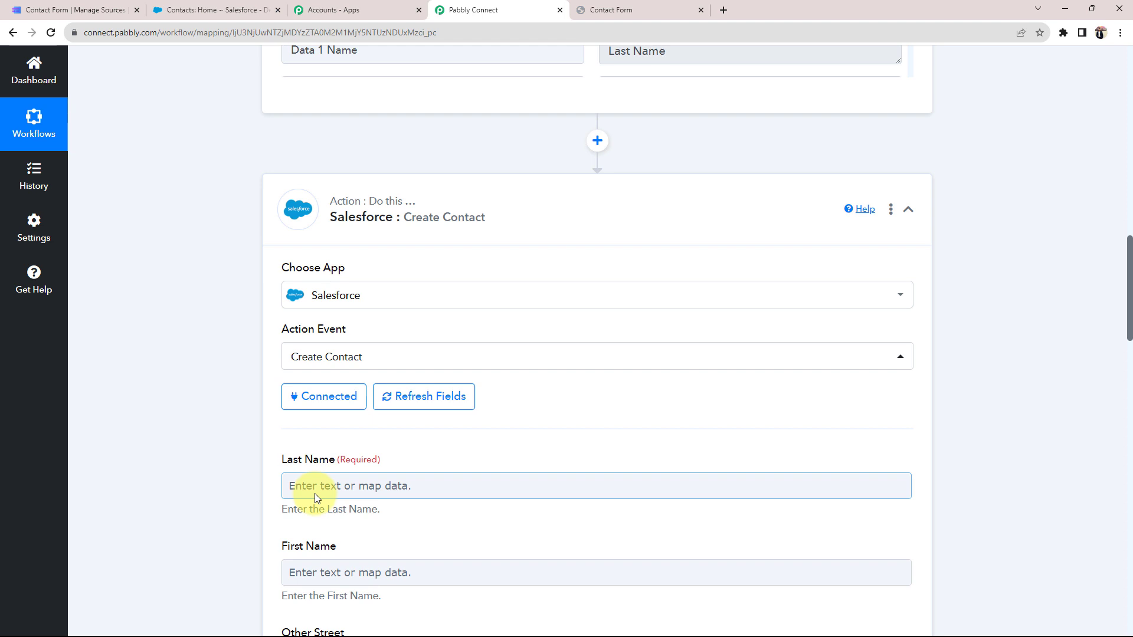
Map the MakeForms submission's Data 1 Value into the Last Name field
scroll(240, 495, down, 3)
scroll(215, 434, down, 7)
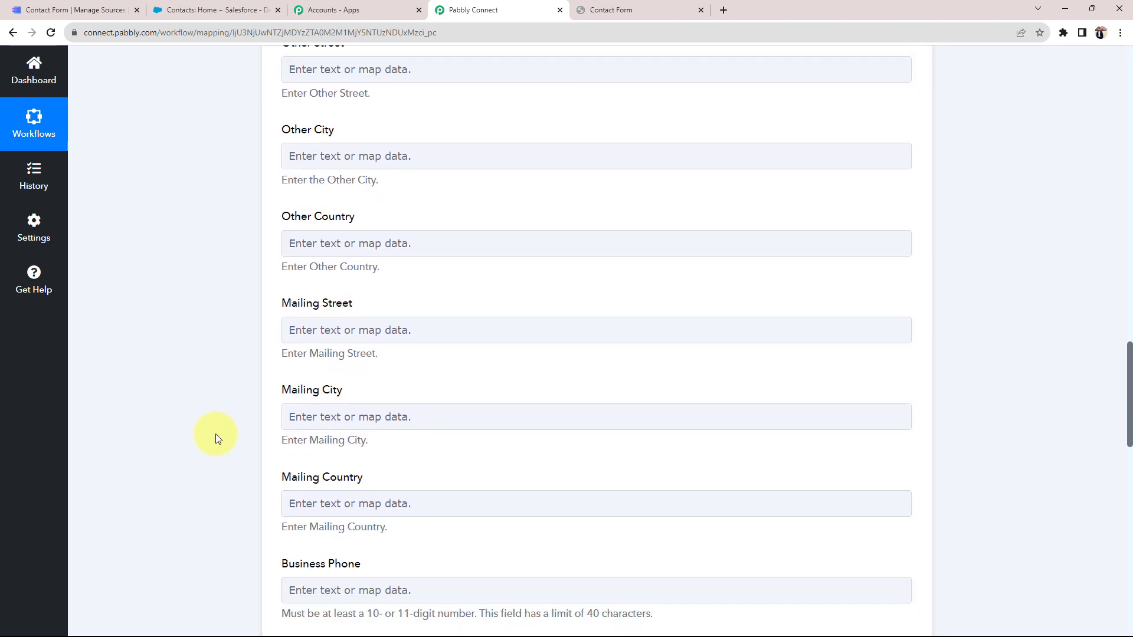
scroll(214, 433, down, 4)
scroll(215, 434, down, 4)
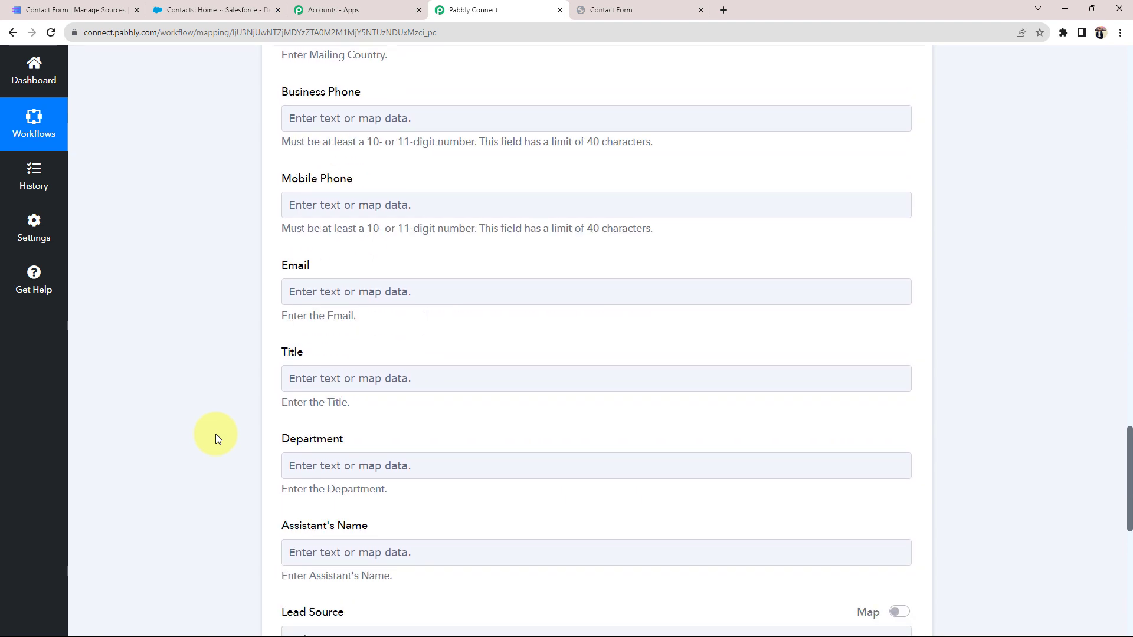
scroll(215, 434, up, 18)
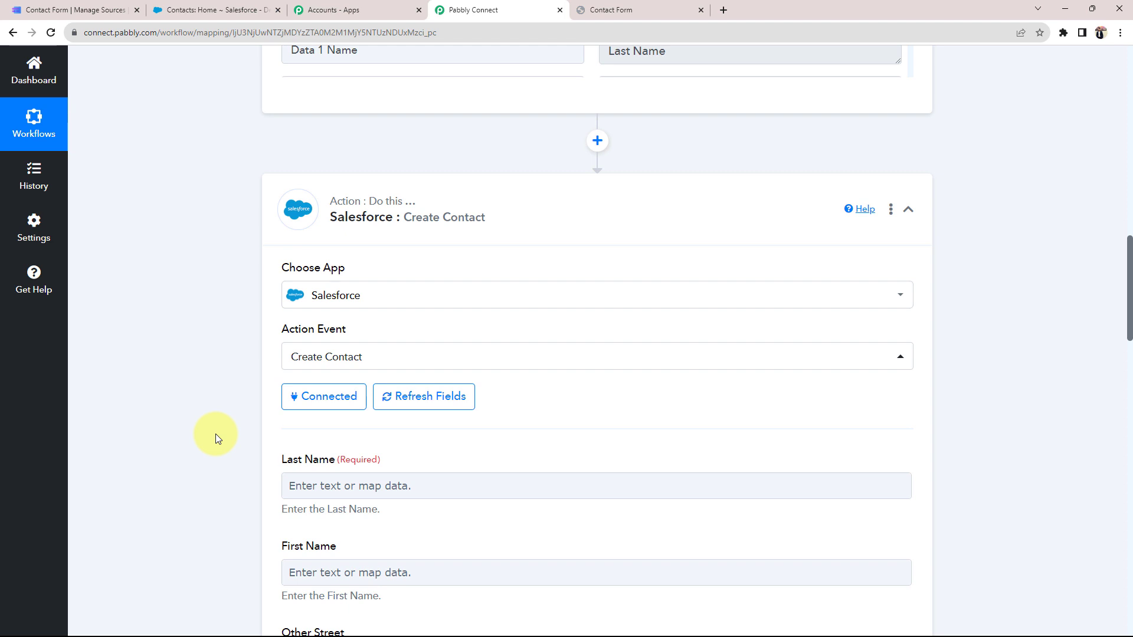
scroll(214, 434, up, 7)
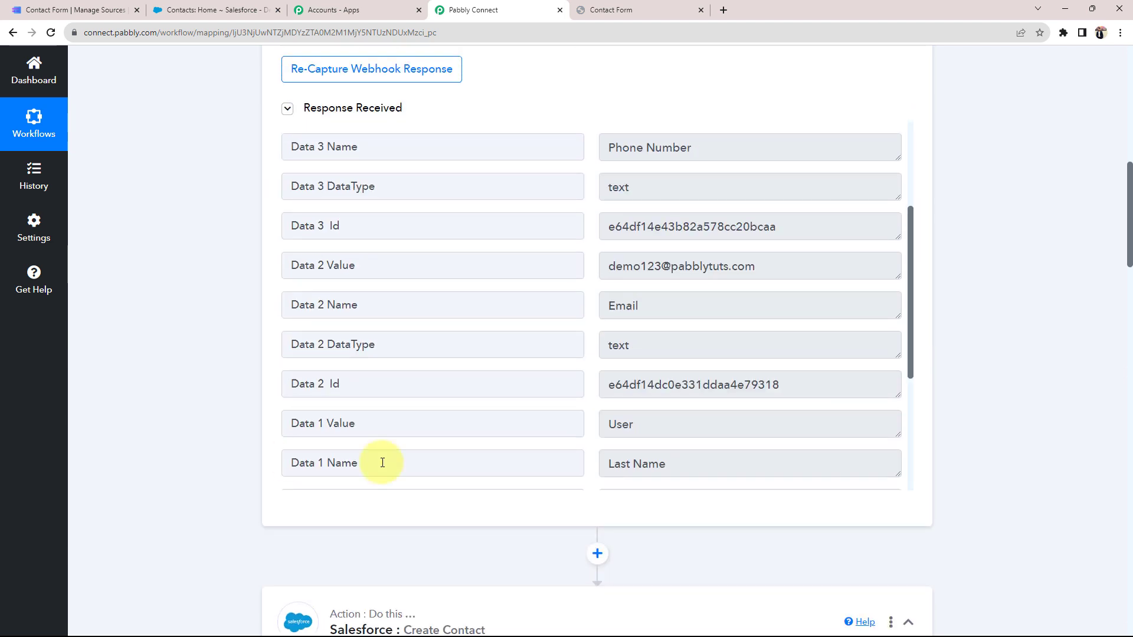
scroll(684, 366, up, 3)
drag(742, 285, 291, 360)
scroll(283, 371, down, 10)
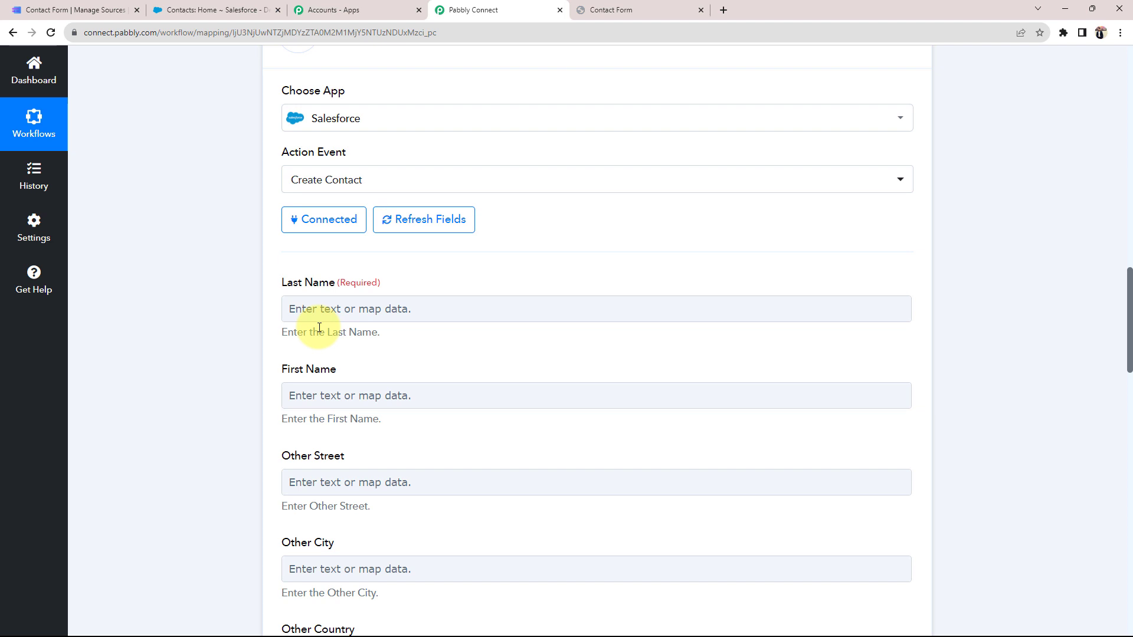
click(390, 319)
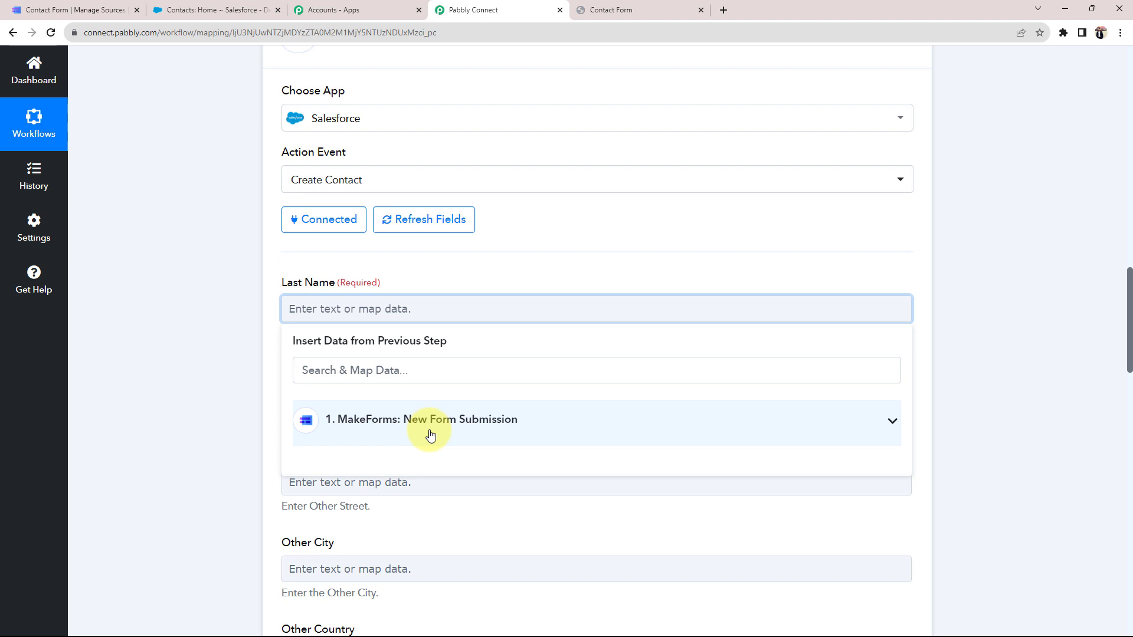
click(882, 419)
scroll(184, 426, down, 1)
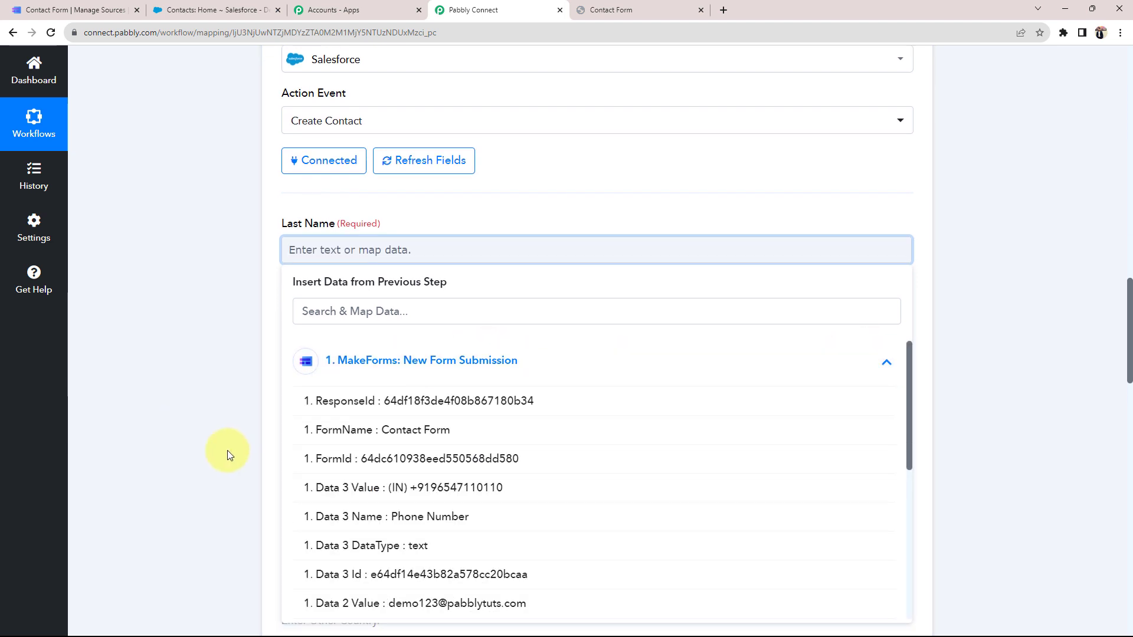
scroll(425, 543, down, 2)
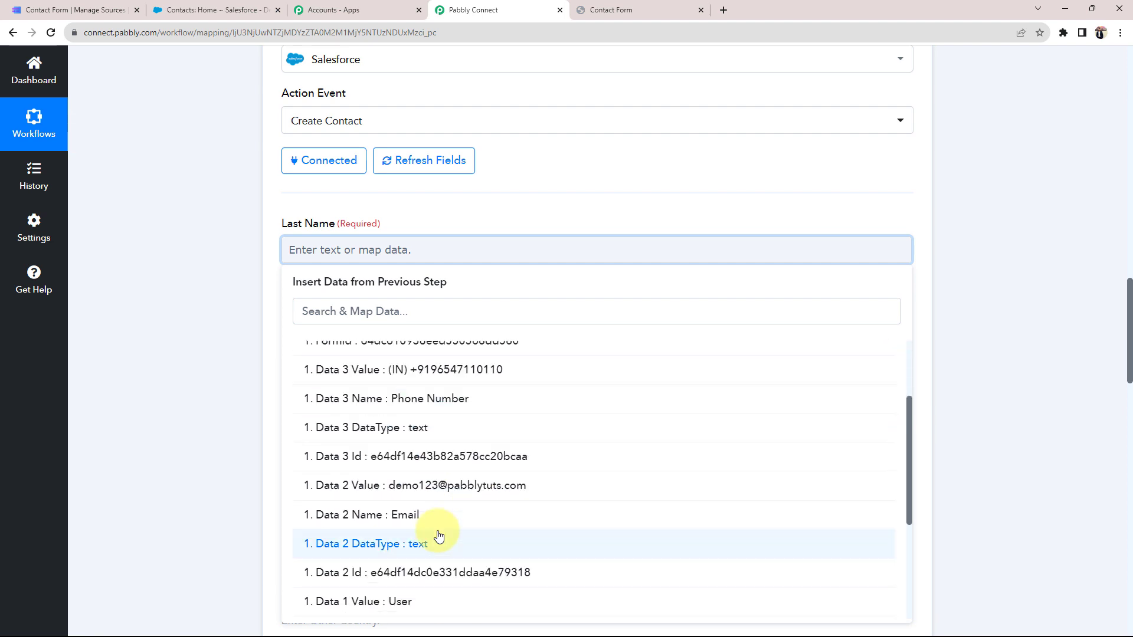
scroll(365, 527, down, 1)
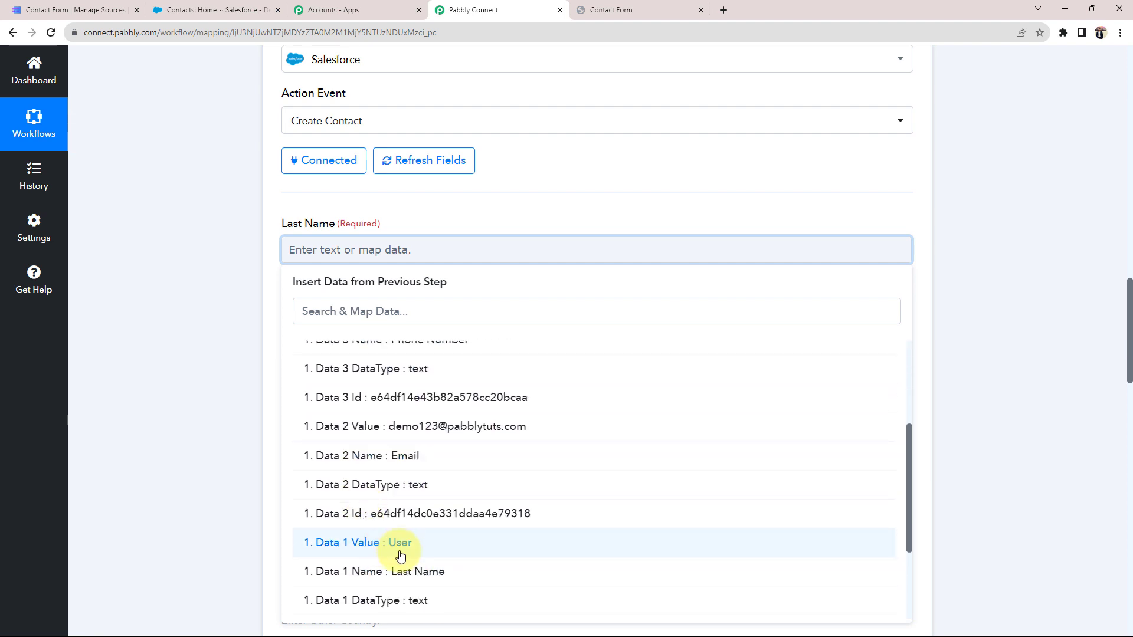
click(398, 546)
click(220, 337)
Map the submission's Data 0 Value into the First Name field
scroll(219, 336, down, 3)
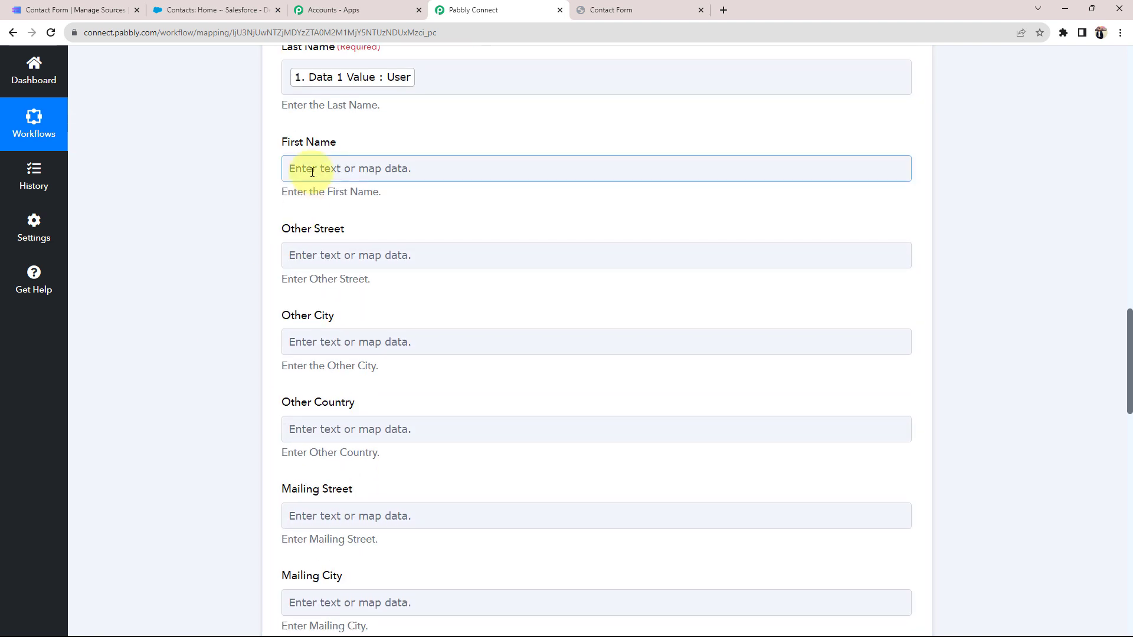
click(295, 168)
click(376, 291)
scroll(410, 520, down, 4)
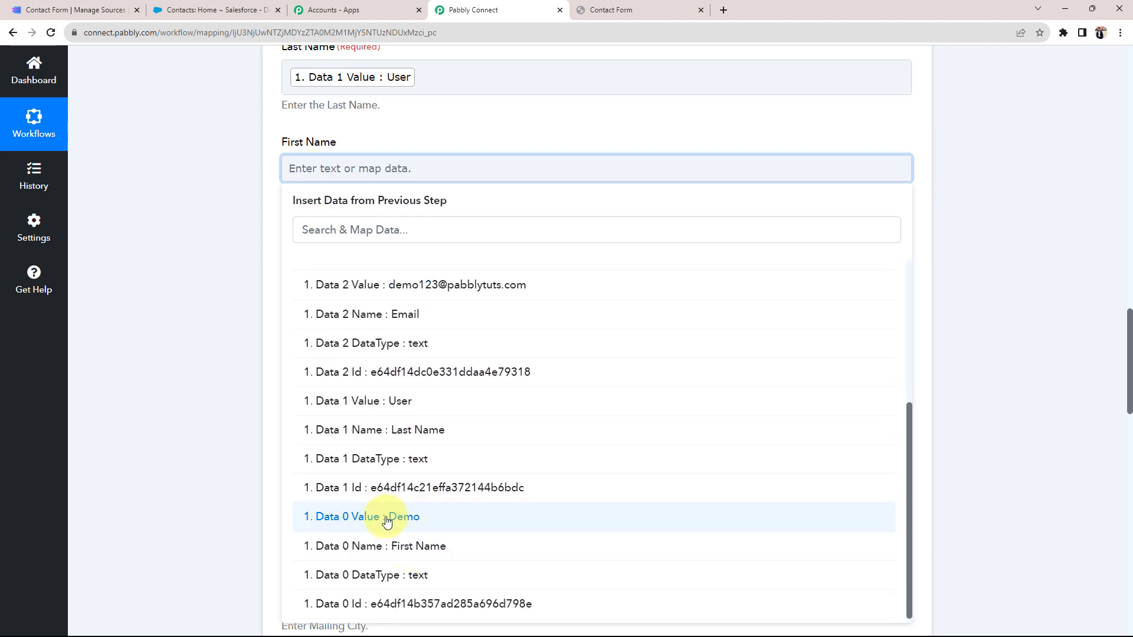
click(386, 518)
click(201, 279)
Map the Data 3 Value phone number into the Mobile Phone field
scroll(200, 280, down, 1)
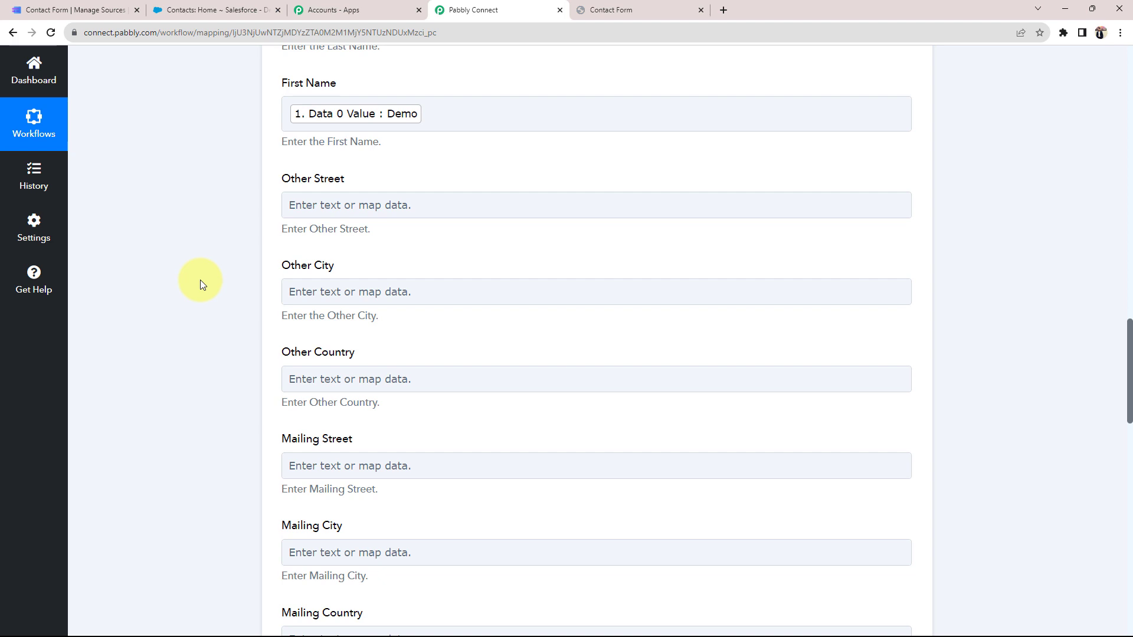
scroll(200, 280, down, 2)
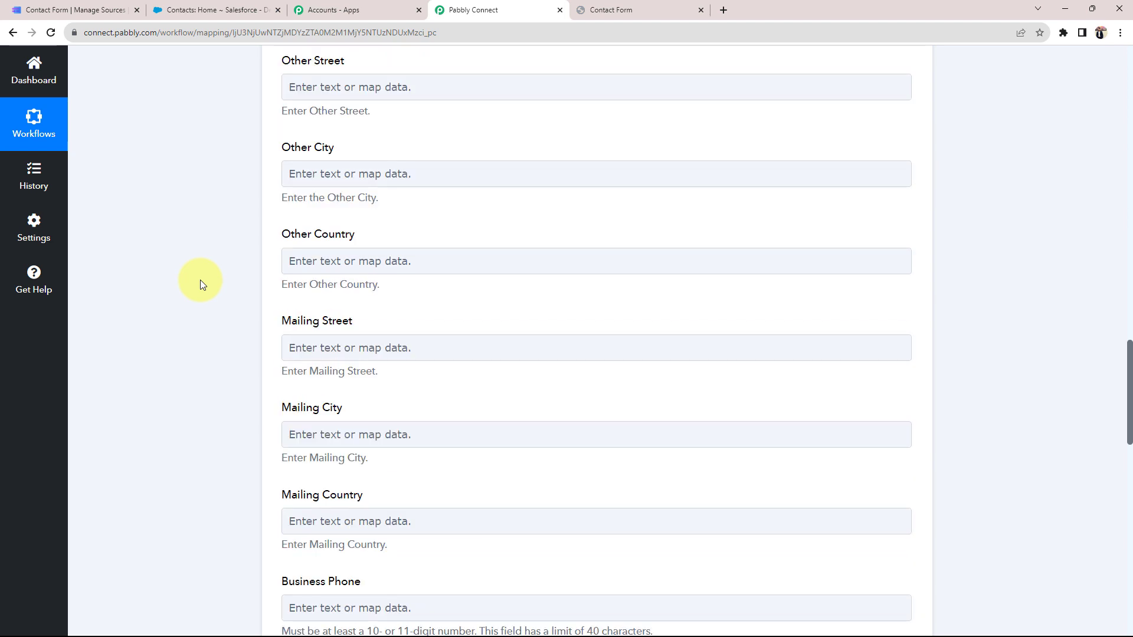
scroll(200, 279, down, 6)
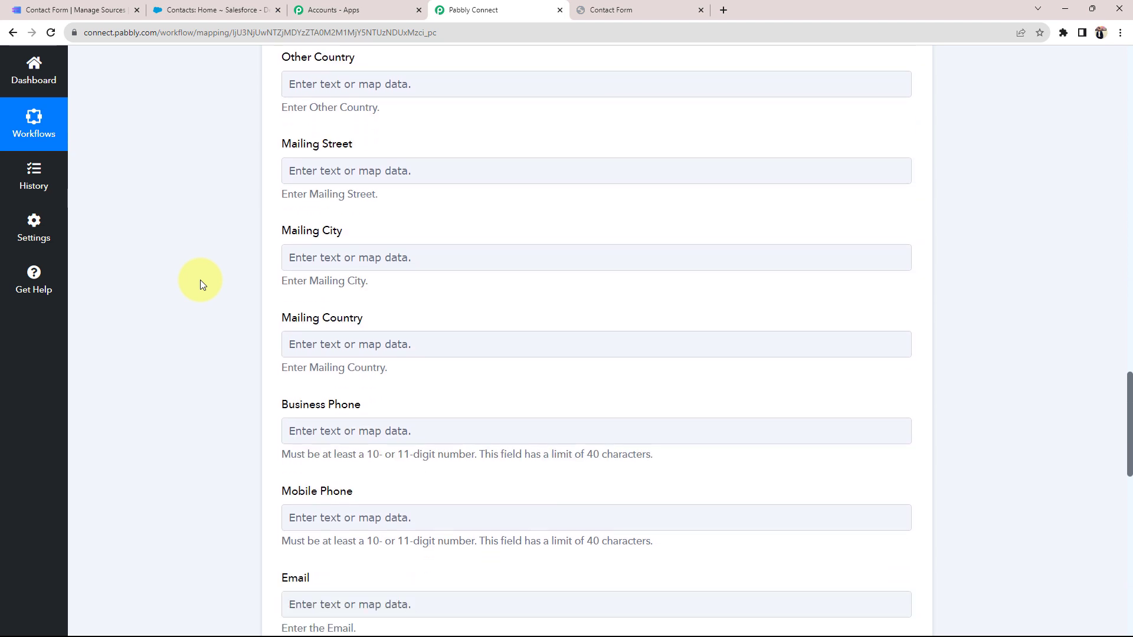
click(344, 341)
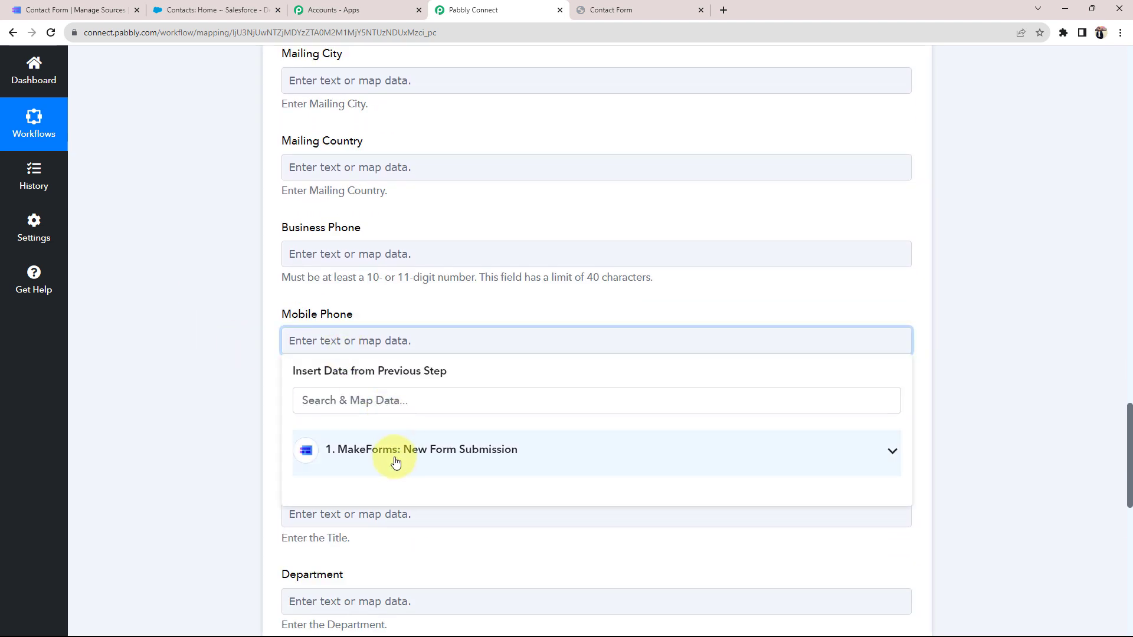
click(393, 456)
scroll(378, 554, down, 1)
click(389, 518)
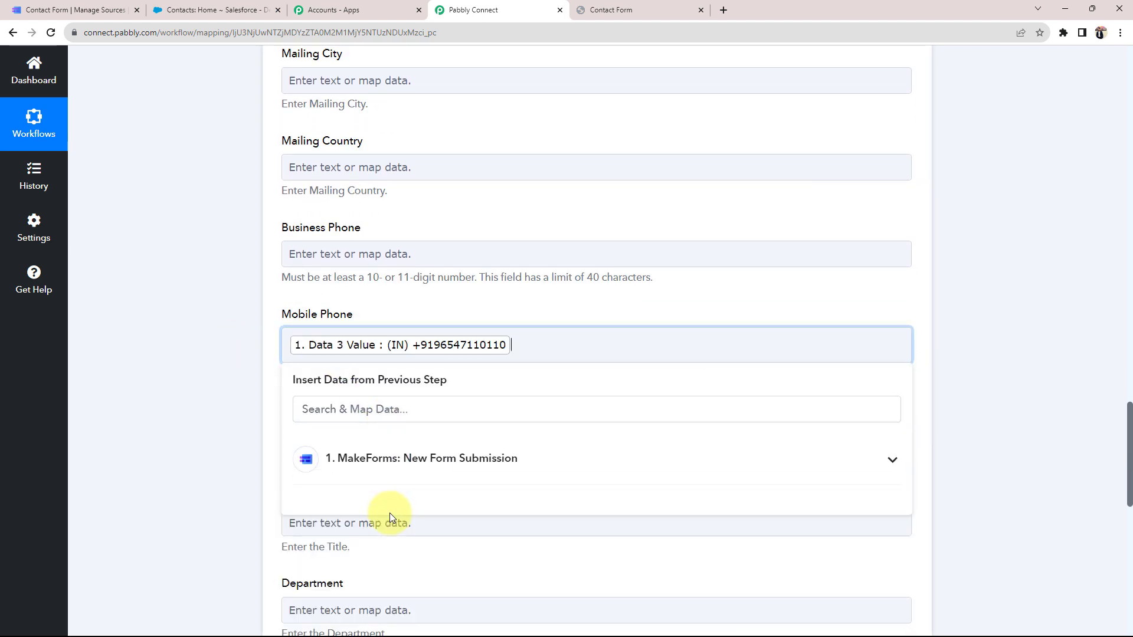
click(196, 363)
Map the Data 2 Value email into the Email field
scroll(195, 362, down, 3)
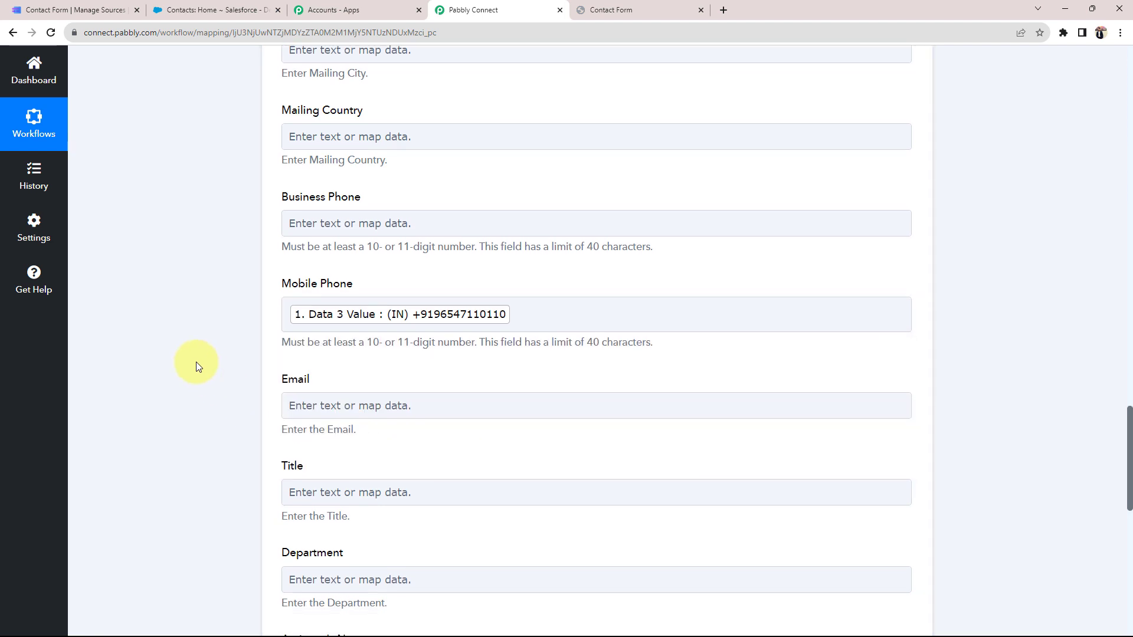
click(356, 255)
click(390, 370)
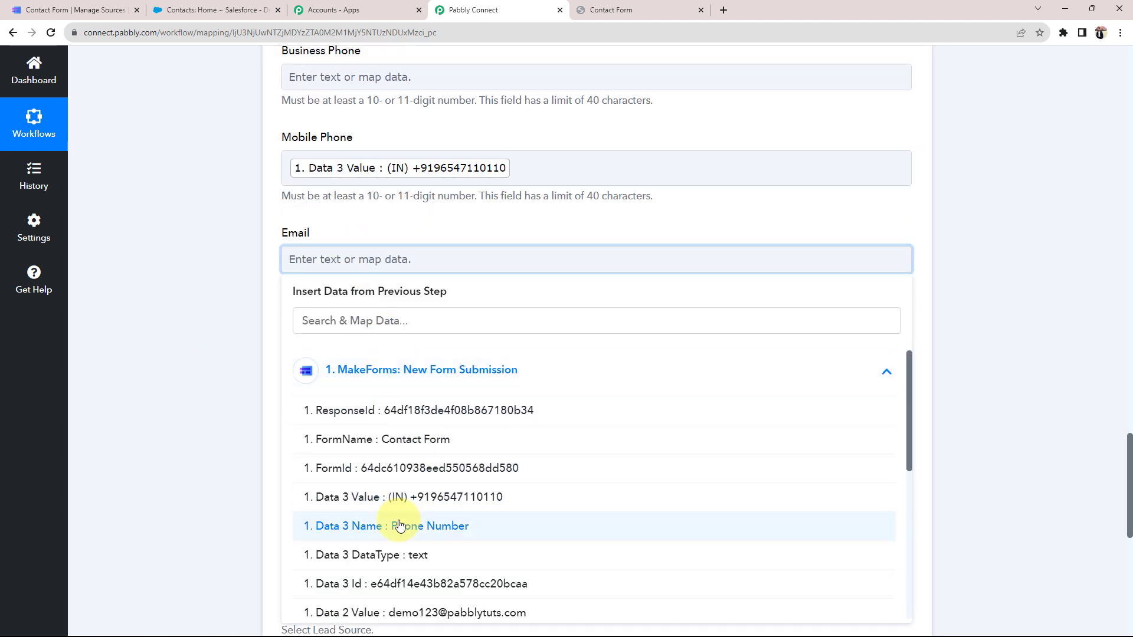
scroll(354, 496, down, 1)
click(388, 556)
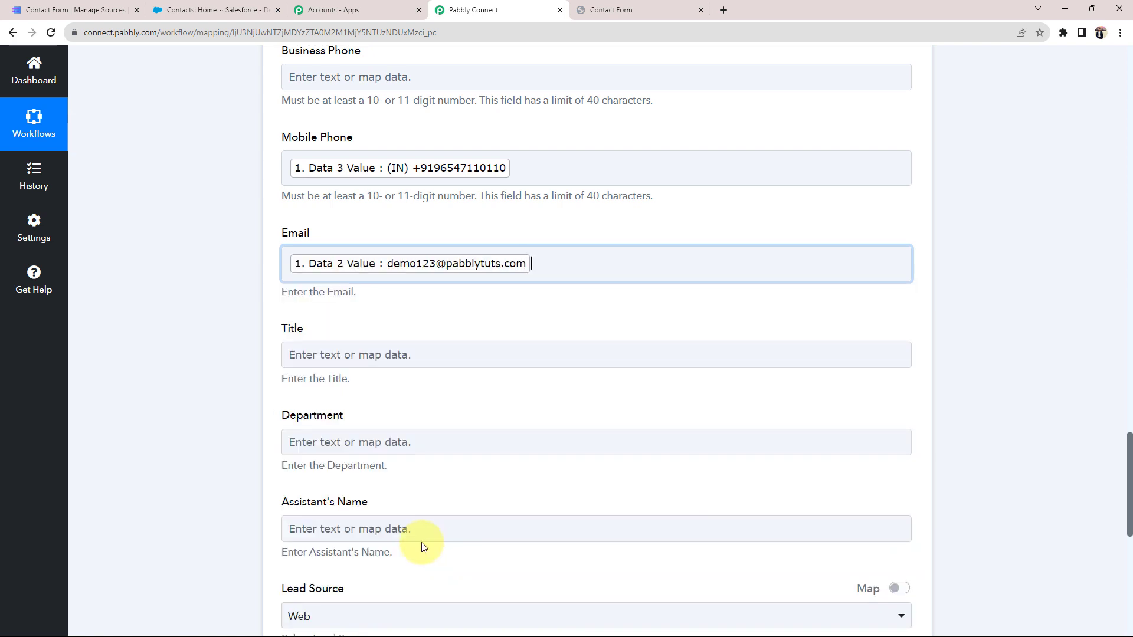
click(236, 358)
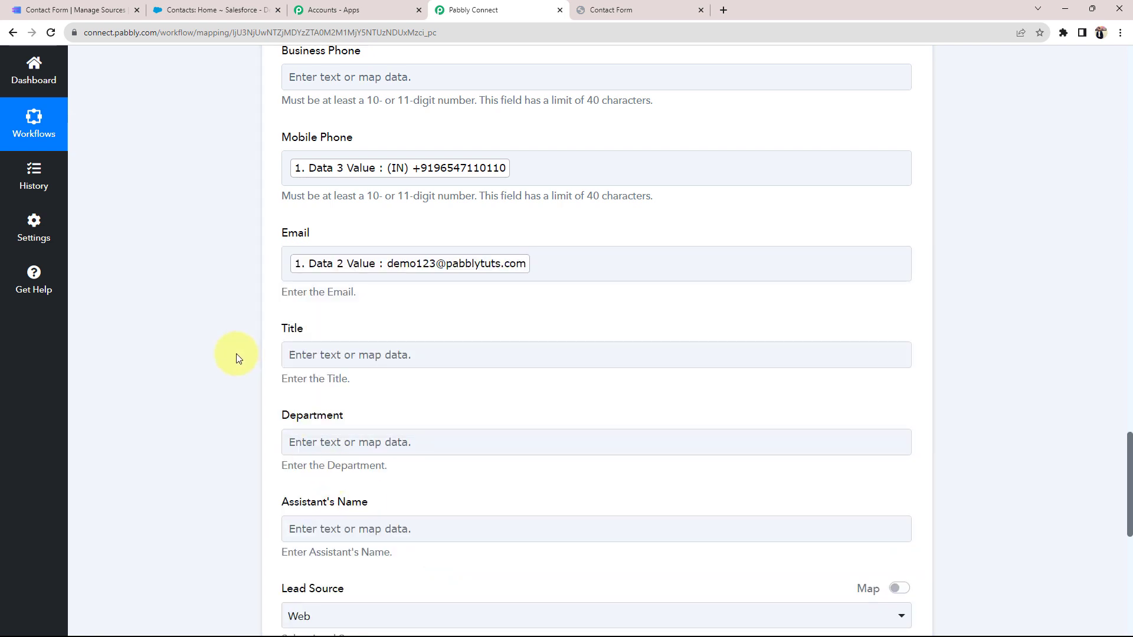
Set the Lead Source dropdown to Phone Inquiry
scroll(236, 358, down, 1)
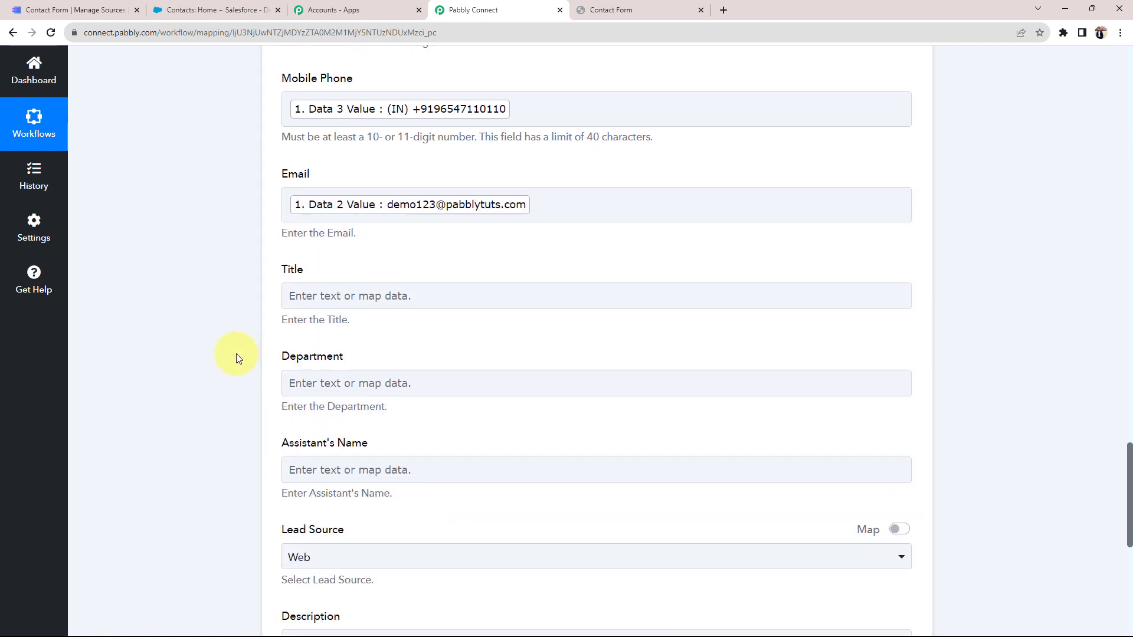
scroll(237, 354, down, 4)
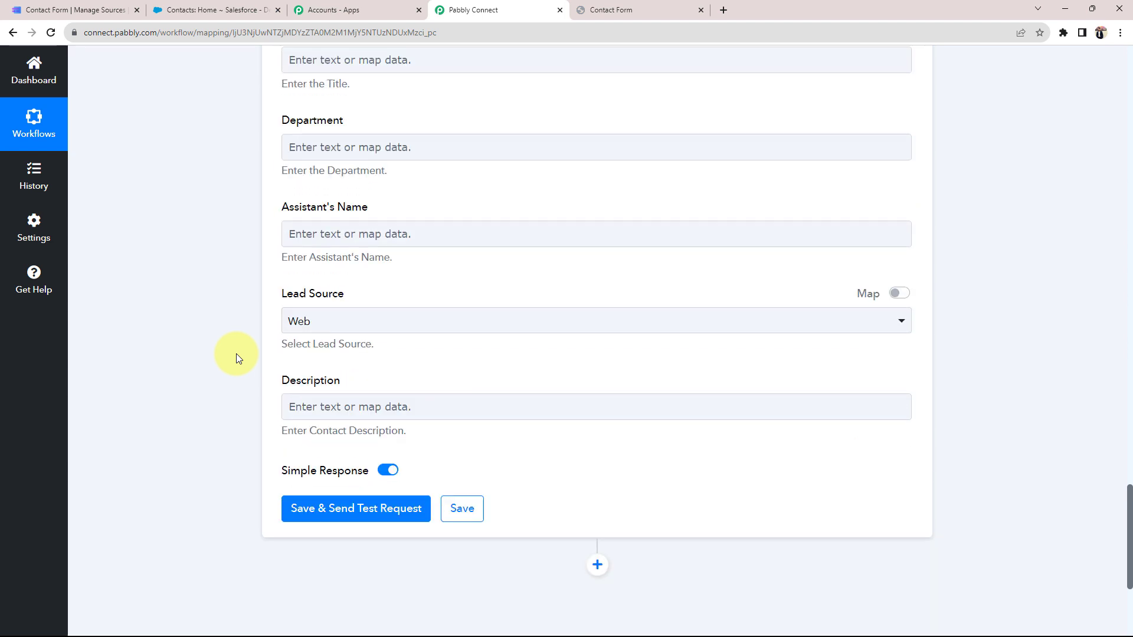
click(303, 322)
click(335, 417)
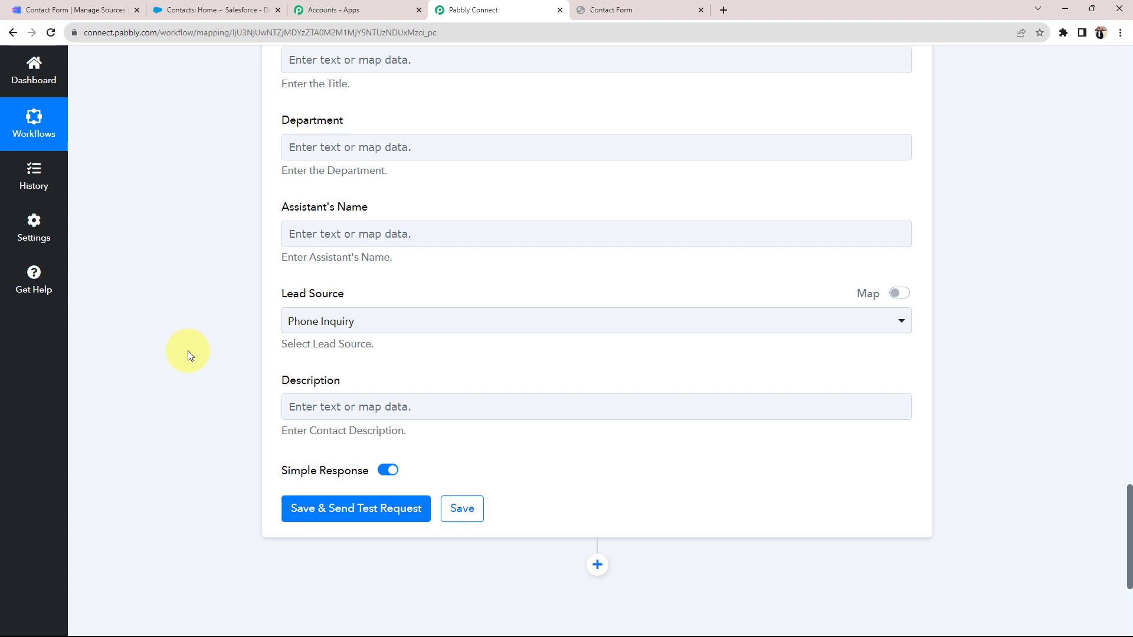
scroll(188, 350, up, 8)
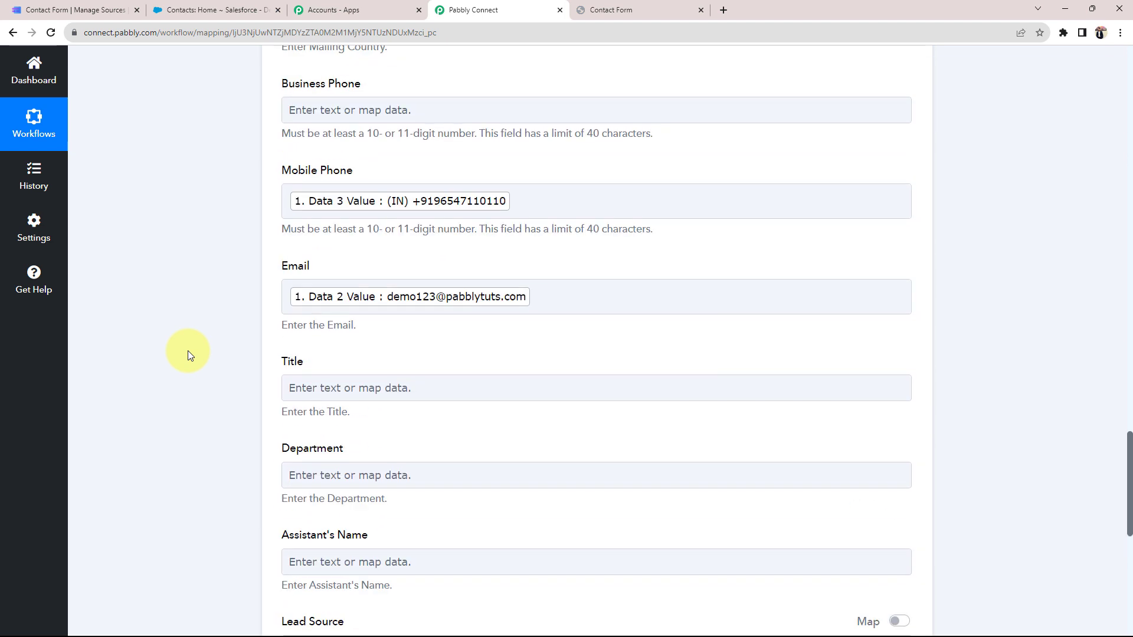
scroll(223, 347, up, 2)
scroll(670, 379, down, 2)
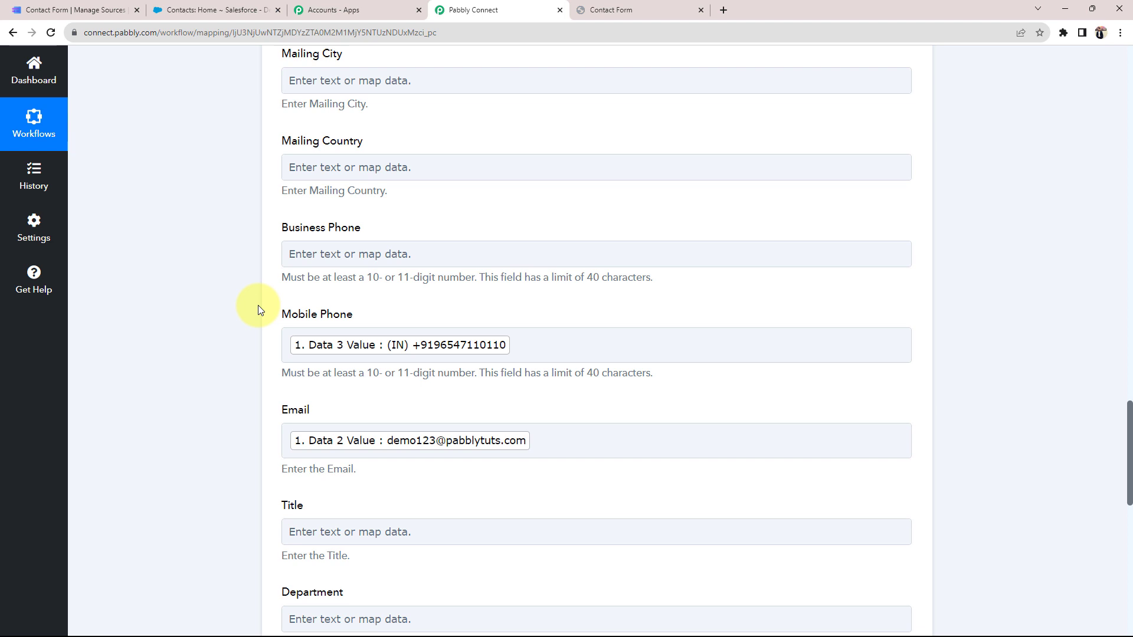
click(26, 10)
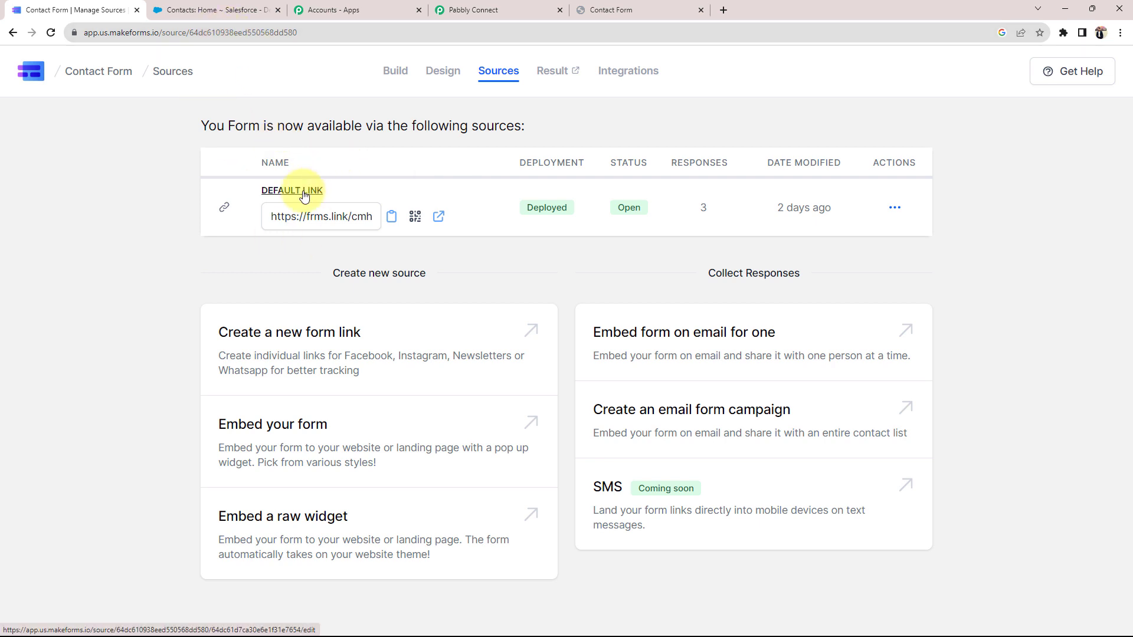
click(393, 71)
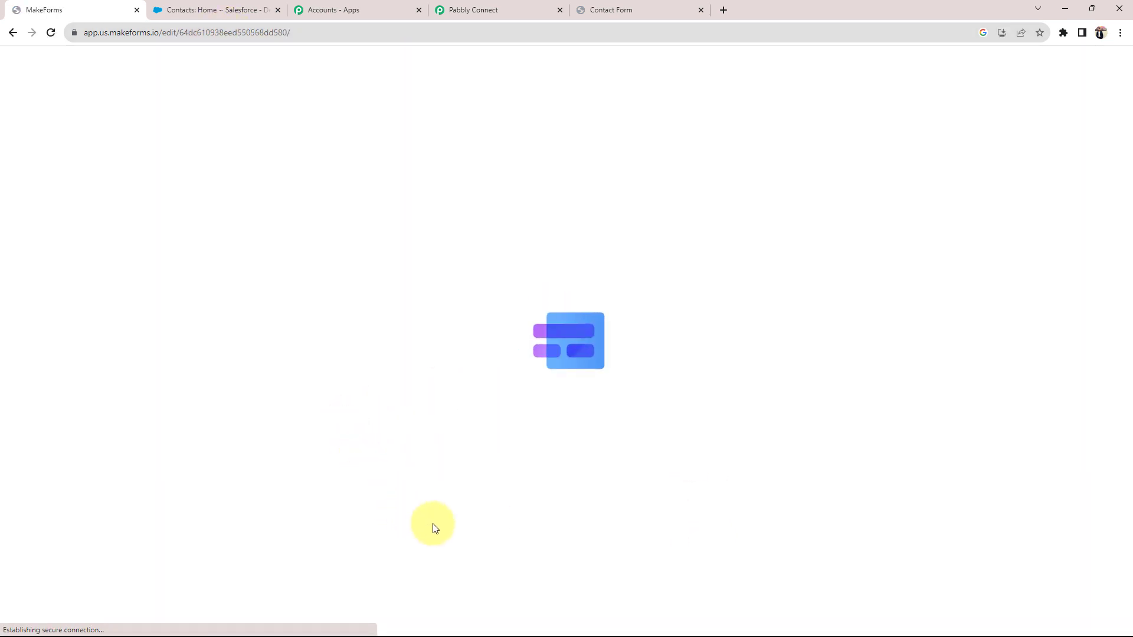
click(475, 10)
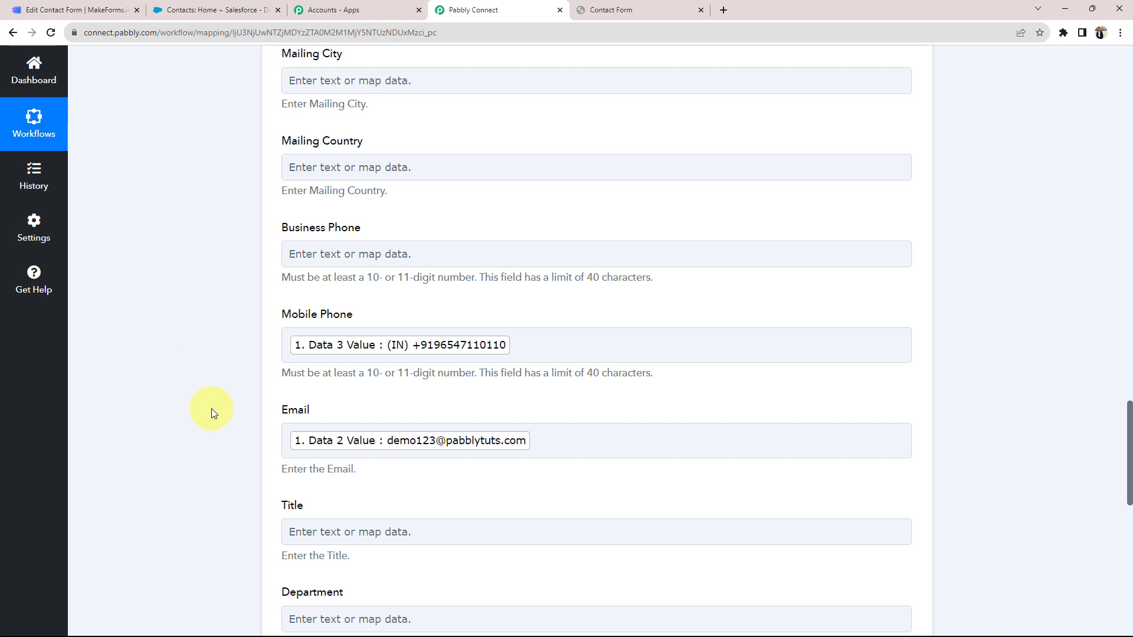
Correct the Mobile Phone field's value, removing the extra digits
click(554, 345)
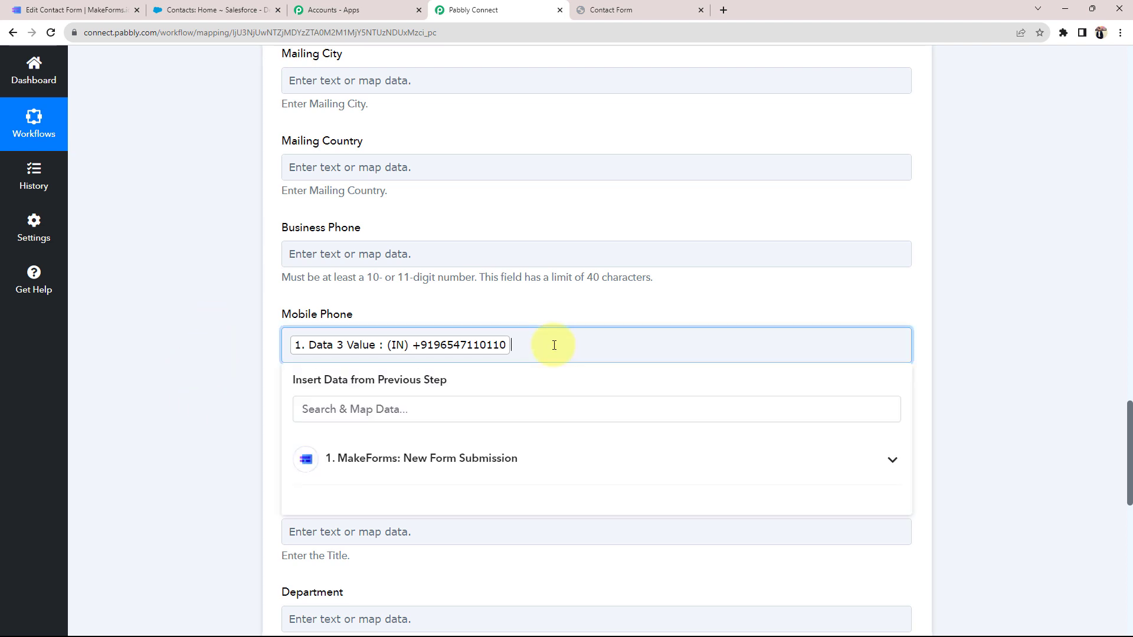
text(54122225)
key(BackSpace)
key(BackSpace)
key(BackSpace)
key(BackSpace)
key(BackSpace)
key(BackSpace)
key(BackSpace)
click(171, 403)
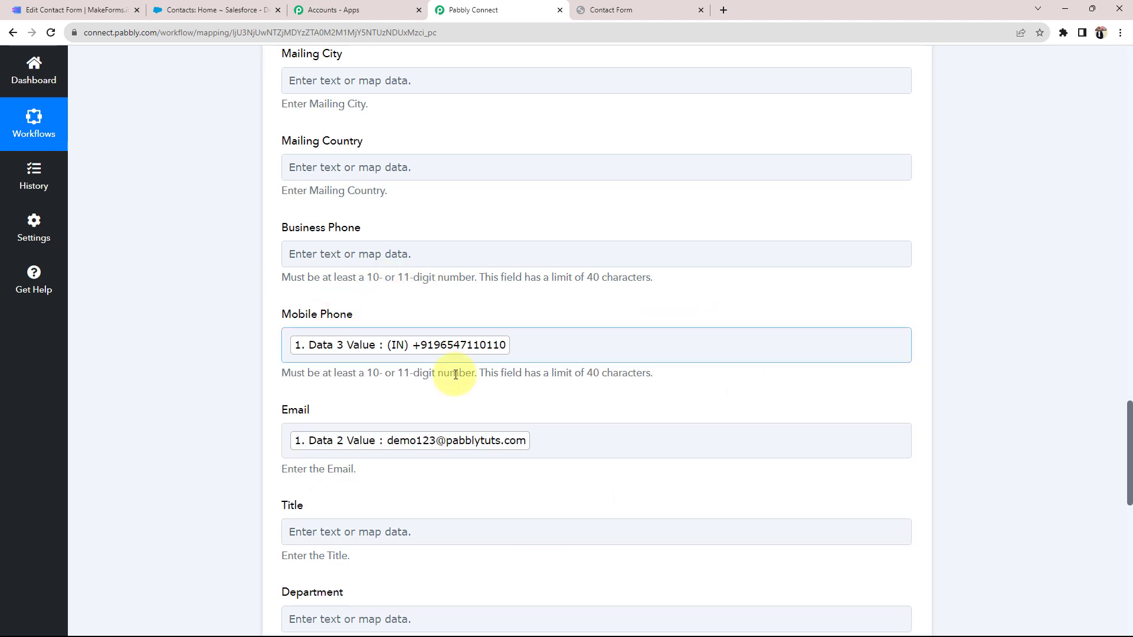
Save and send a test request, confirm Success 1, then refresh Salesforce Contacts
scroll(189, 362, down, 10)
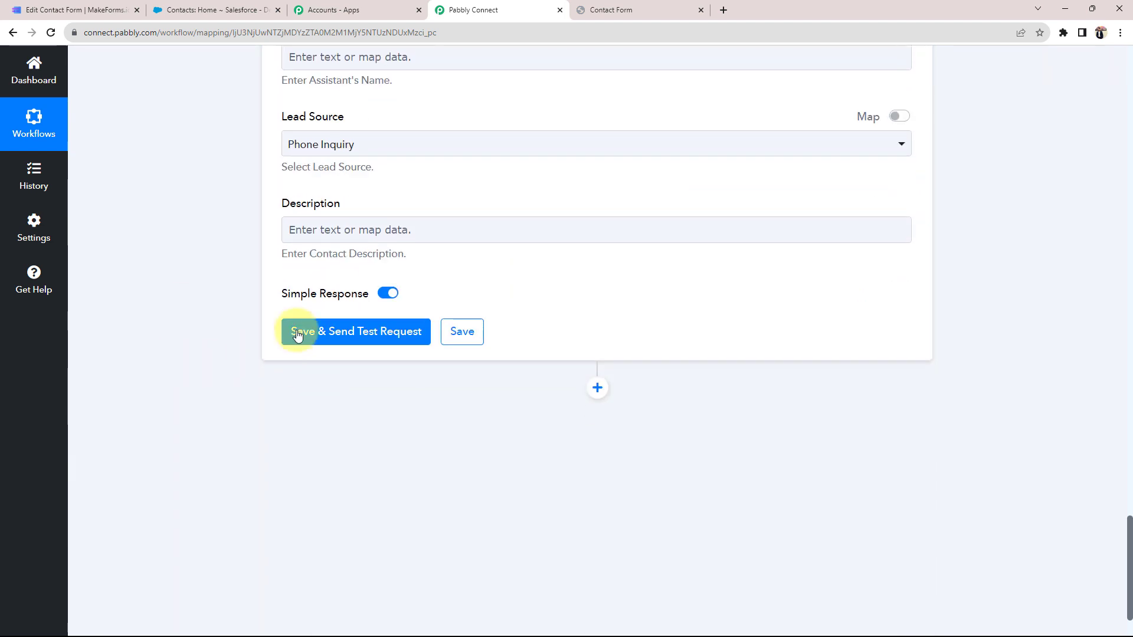
click(300, 330)
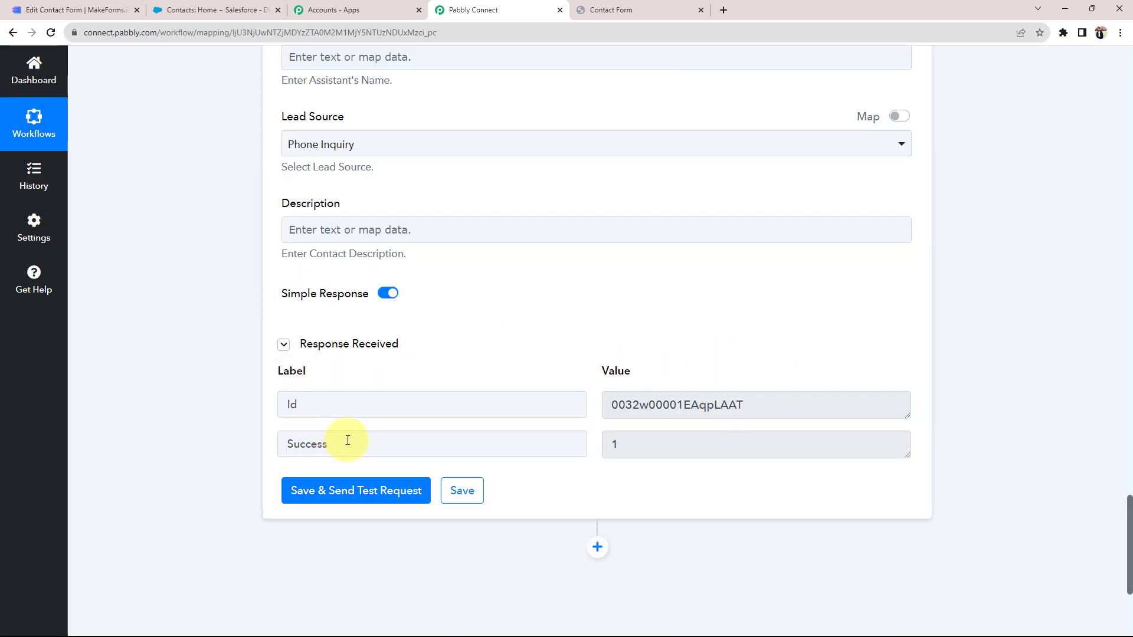
drag(649, 447, 548, 450)
click(219, 396)
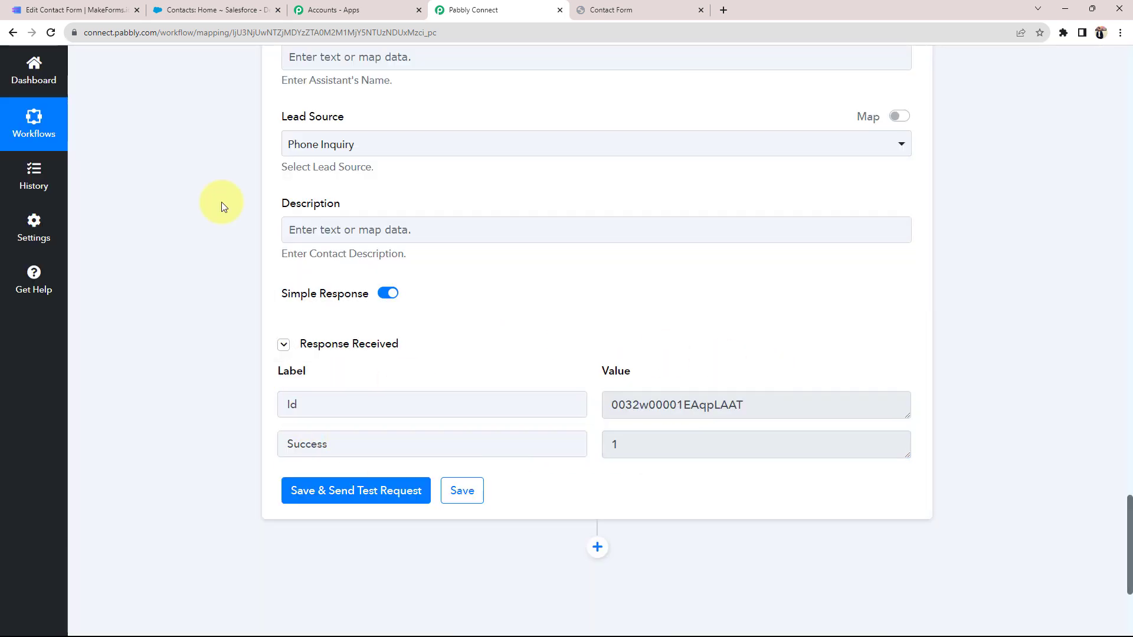
click(253, 10)
click(307, 126)
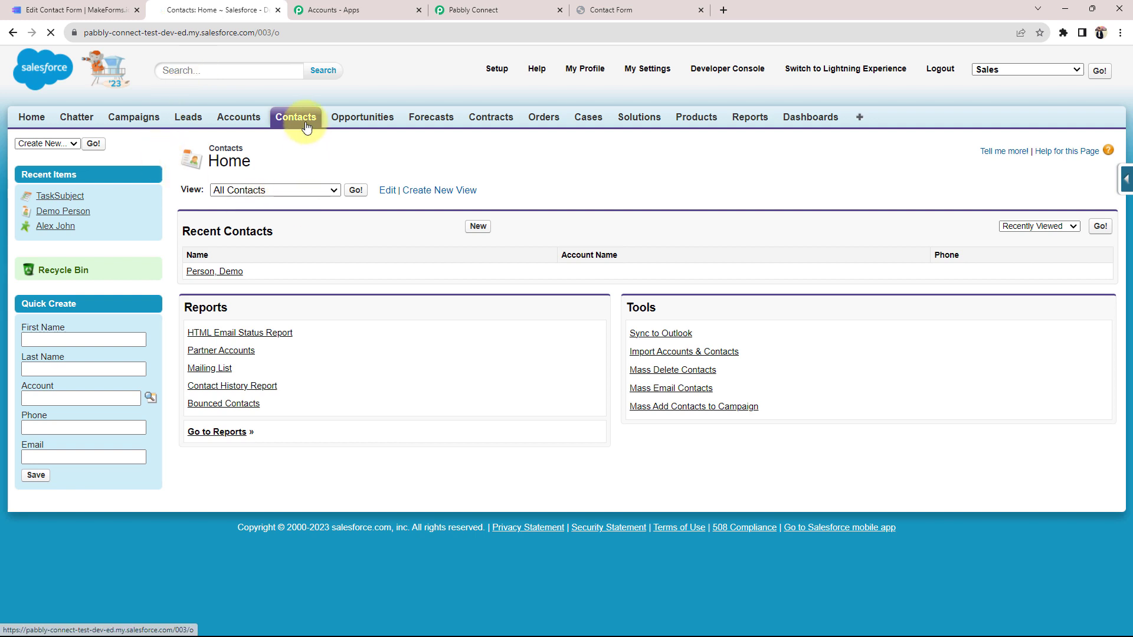
Open the new Demo User contact to check mobile, email and Phone Inquiry, then return to Pabbly
click(207, 273)
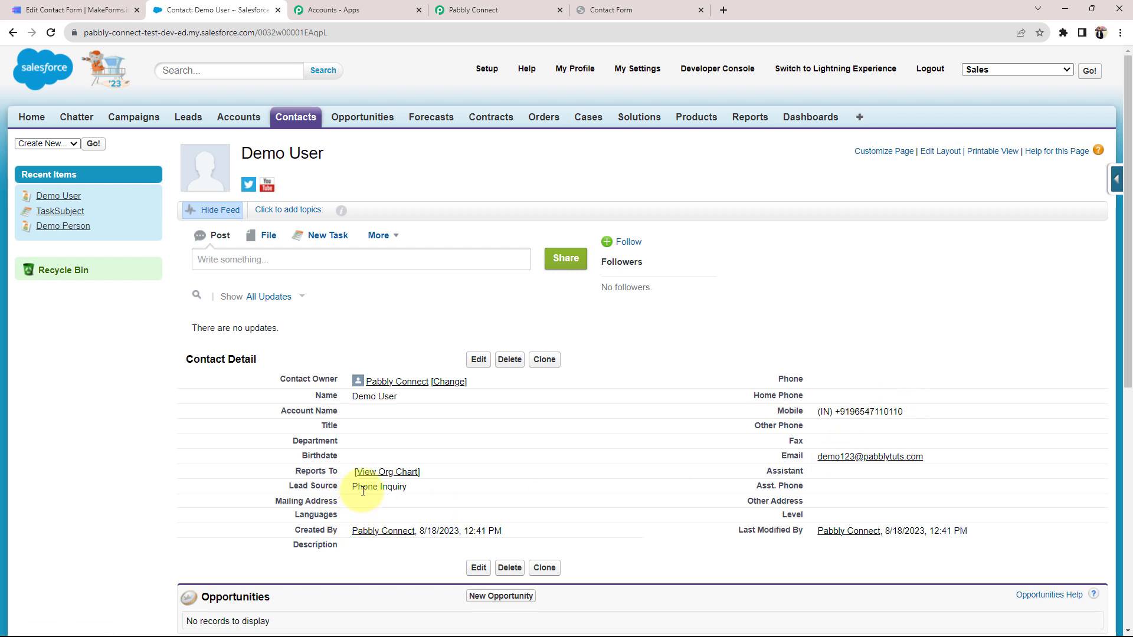
drag(378, 396, 421, 411)
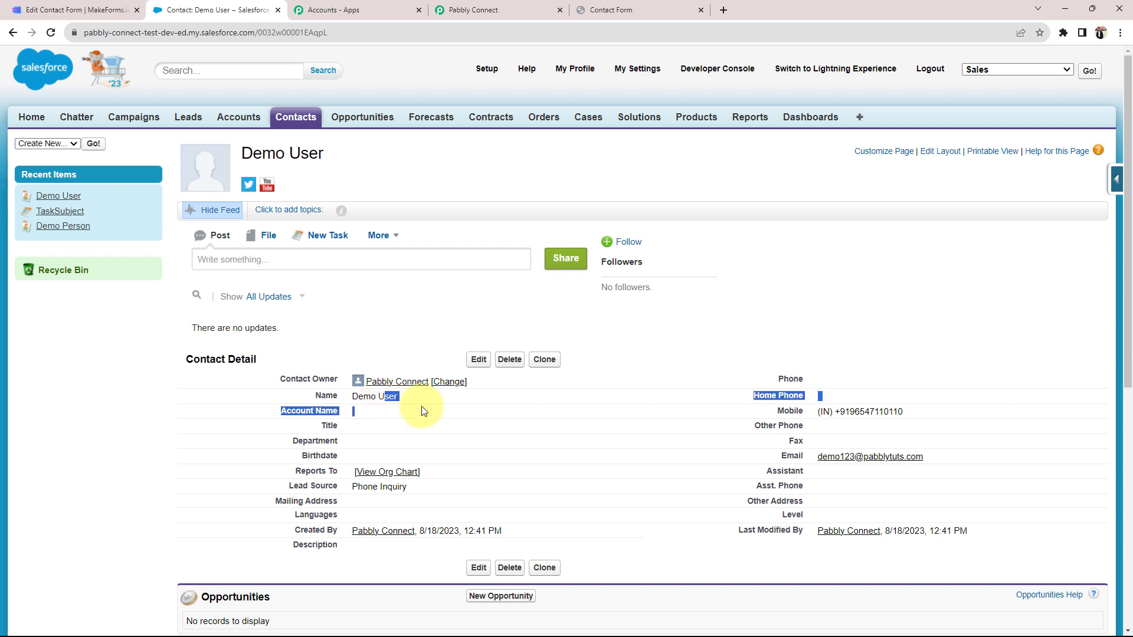
click(422, 443)
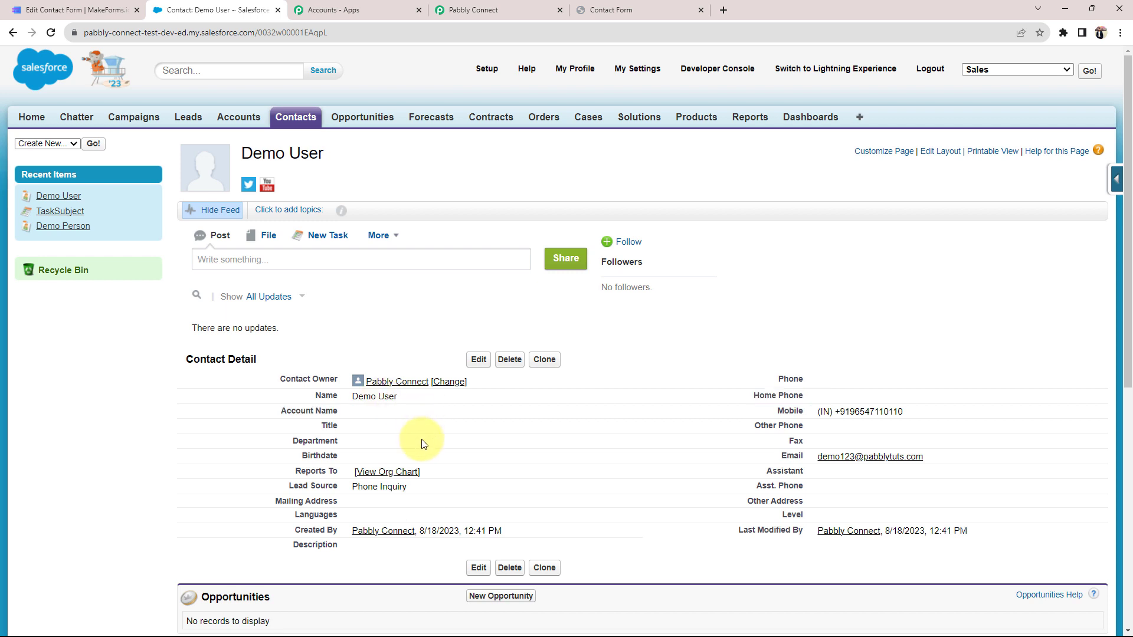
click(534, 9)
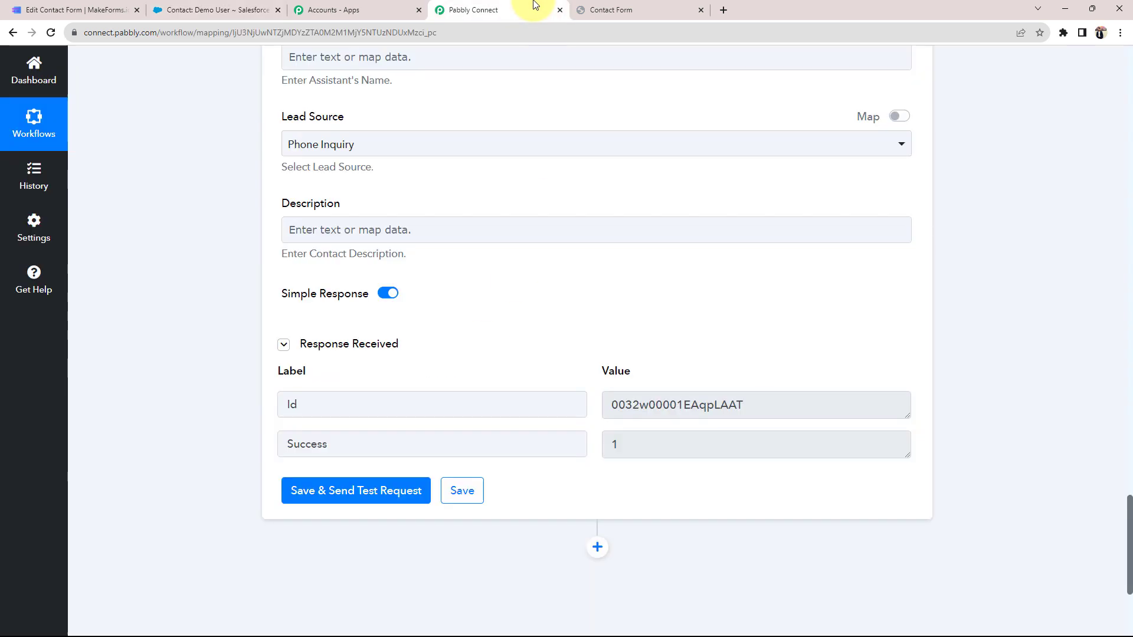
Collapse the Salesforce Create Contact and MakeForms trigger steps, then return to the MakeForms editor
scroll(246, 445, up, 6)
scroll(246, 445, up, 15)
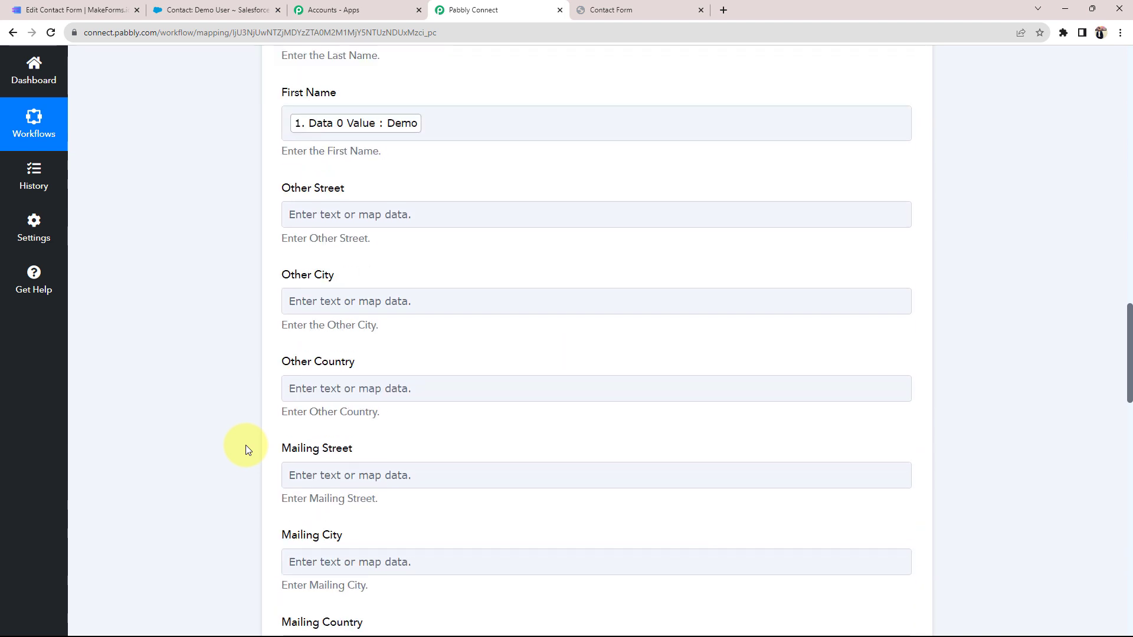
click(550, 468)
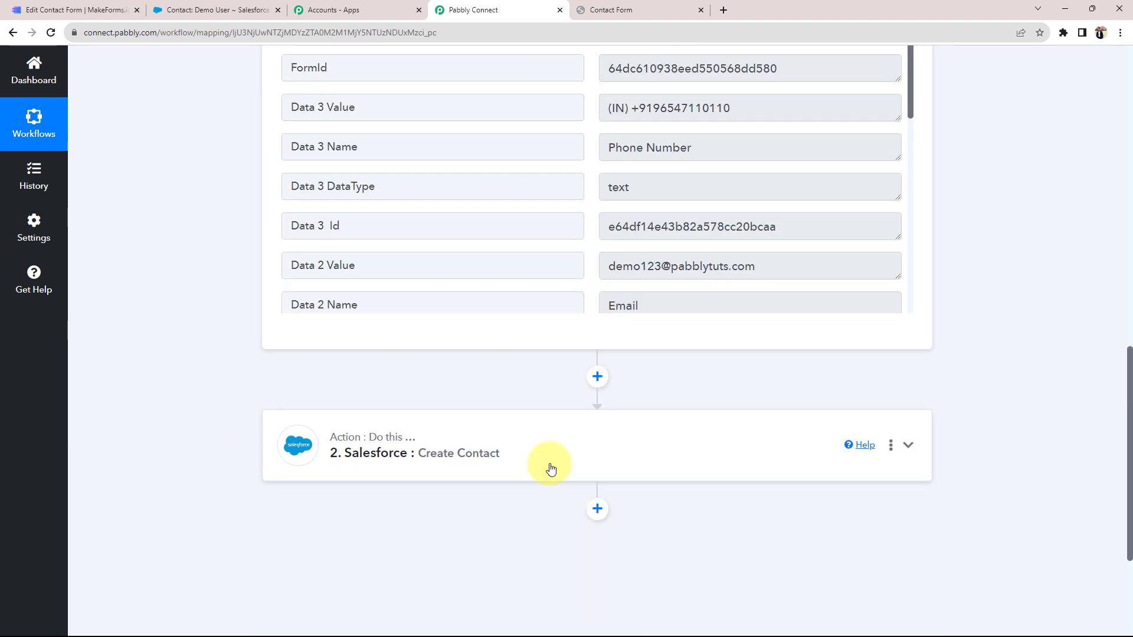
scroll(550, 468, up, 10)
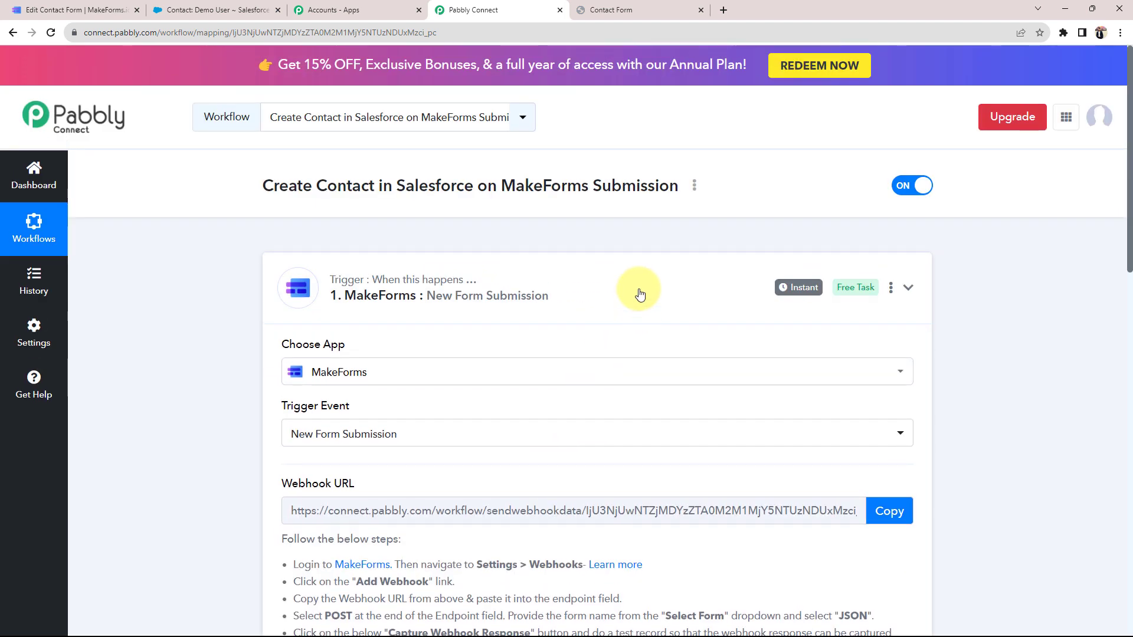
click(639, 294)
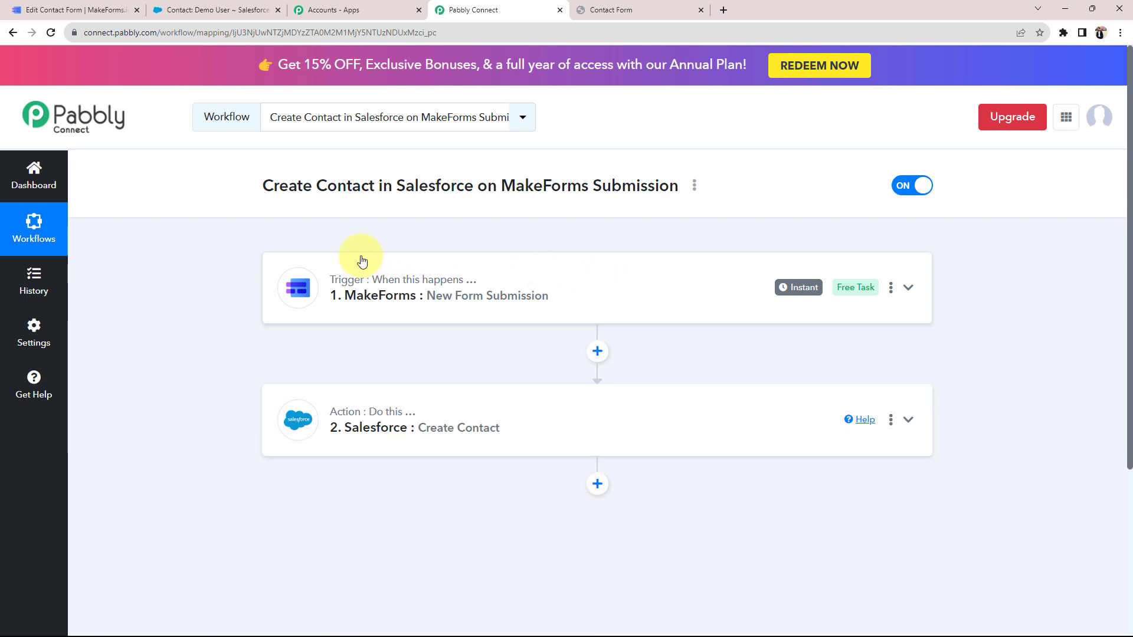
click(82, 10)
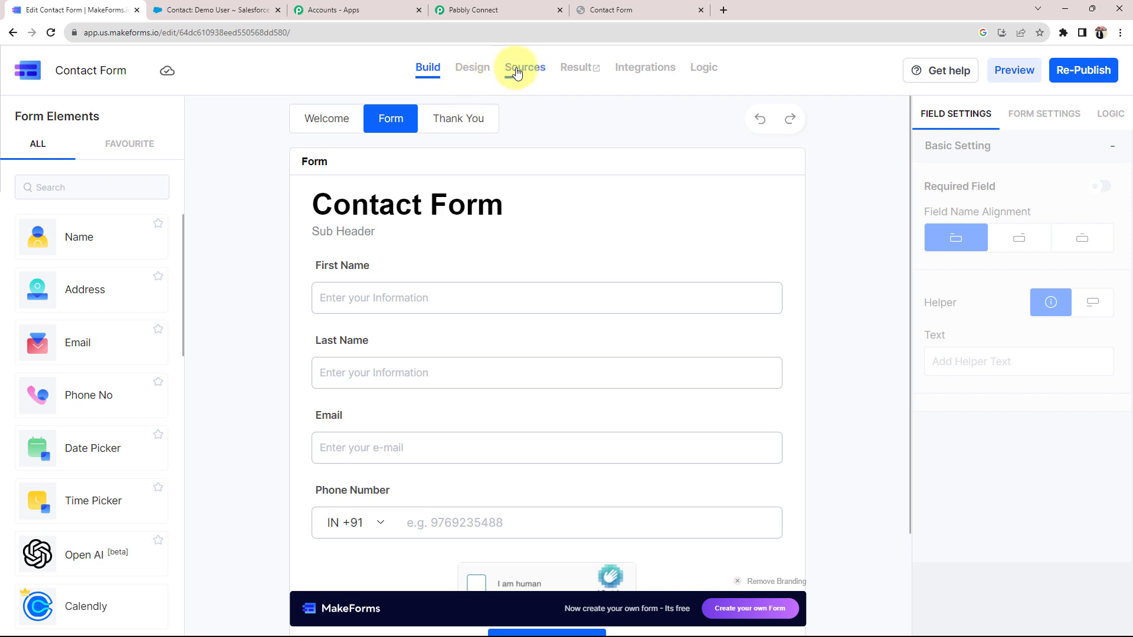
Copy the form's default public link from Sources and open it in a new tab
click(519, 70)
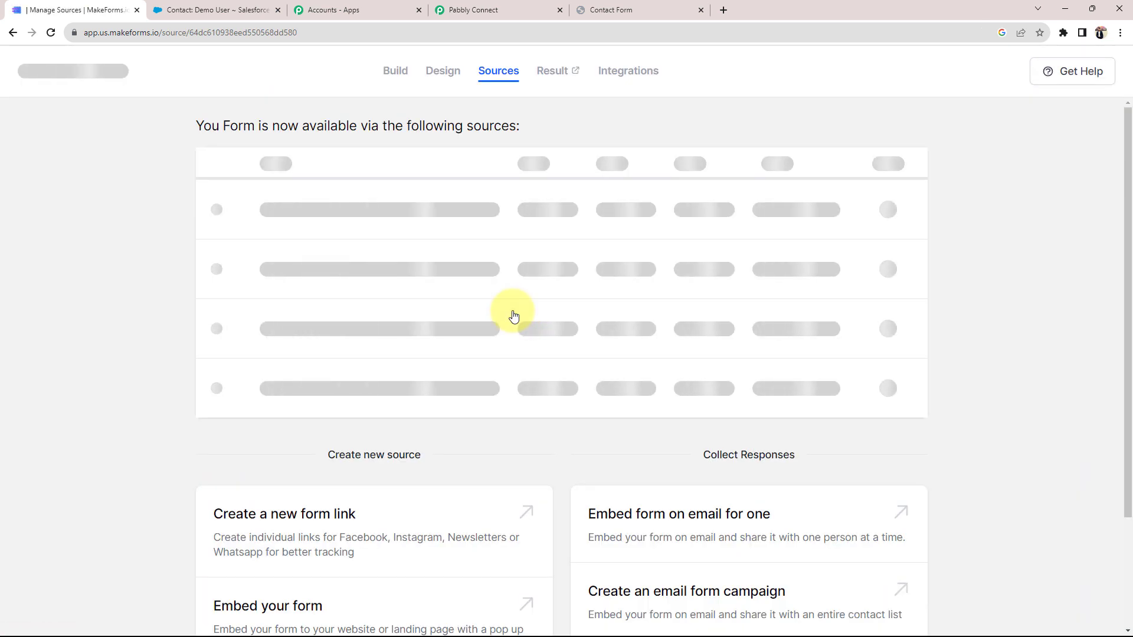
click(392, 218)
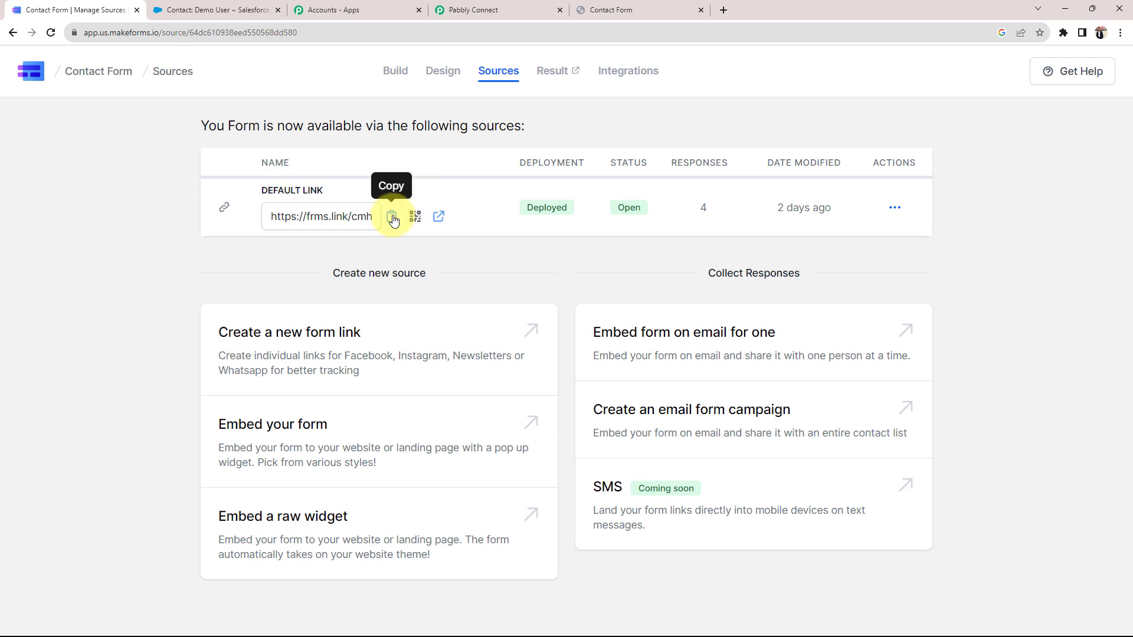
click(724, 10)
right_click(529, 300)
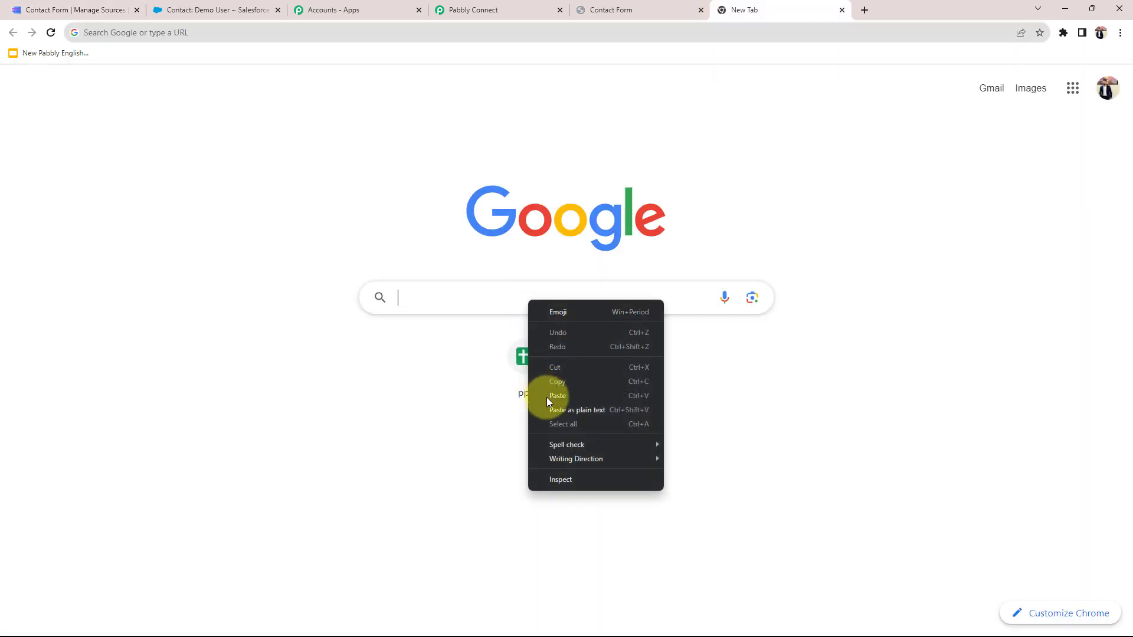
click(546, 394)
click(519, 336)
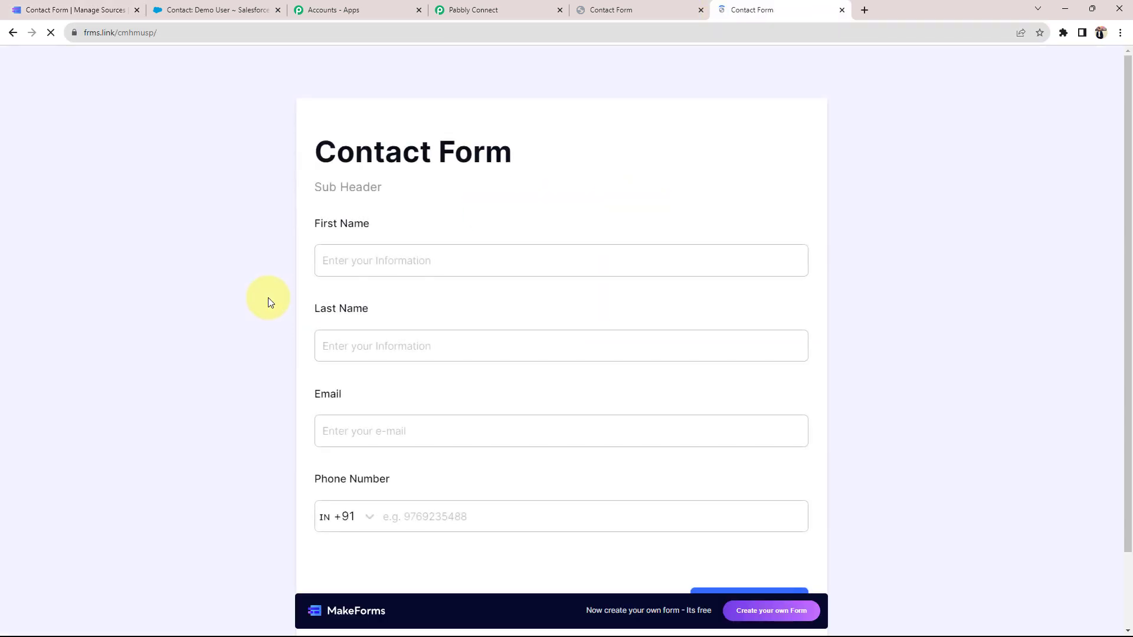
Fill in a test contact's first name, last name, email and phone, and submit the form
click(372, 260)
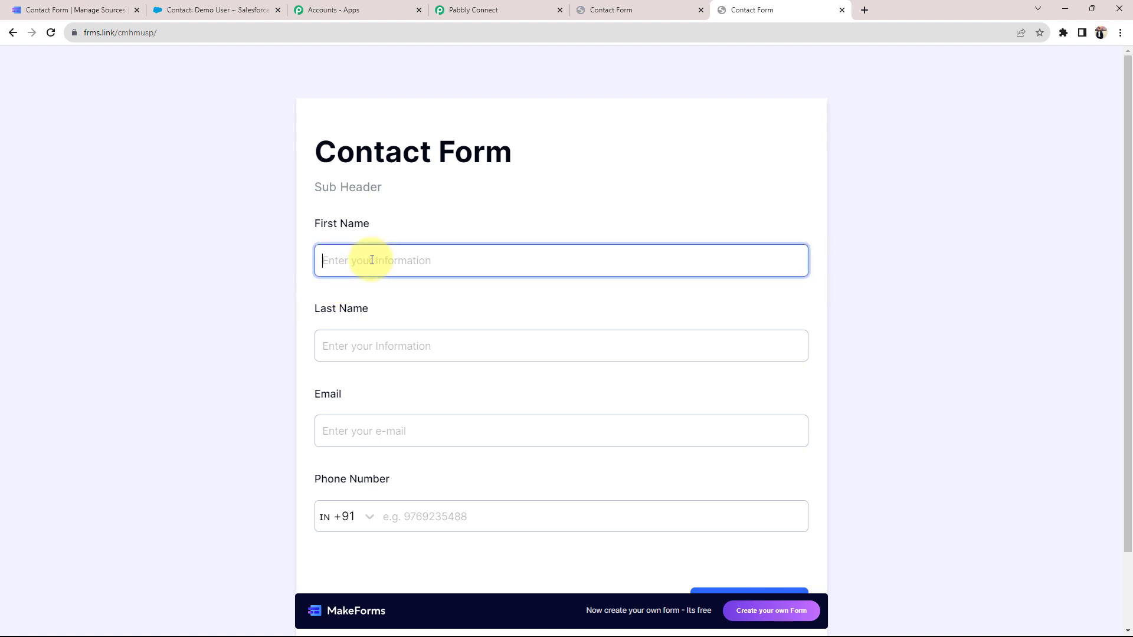
text(Test)
key(Tab)
text(Demo)
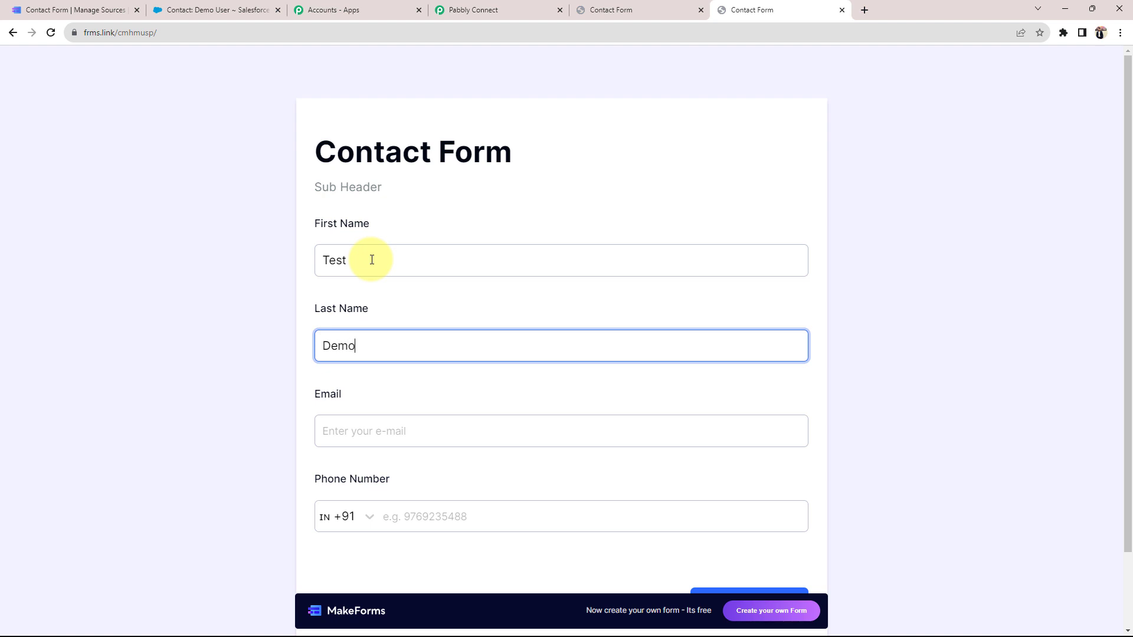
key(Tab)
click(460, 474)
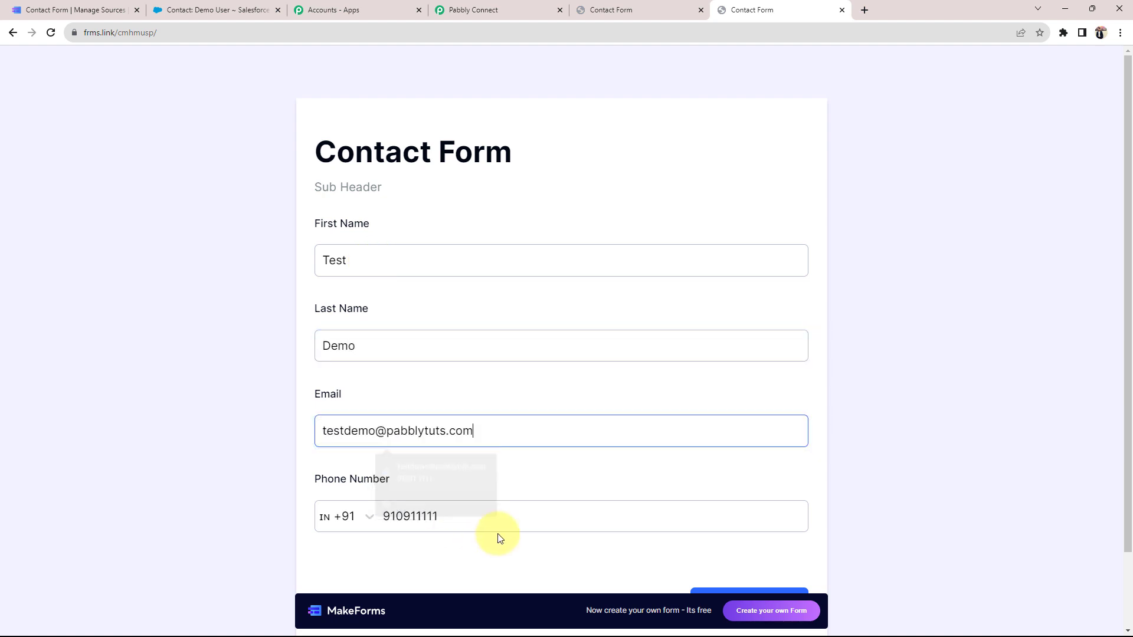
click(504, 515)
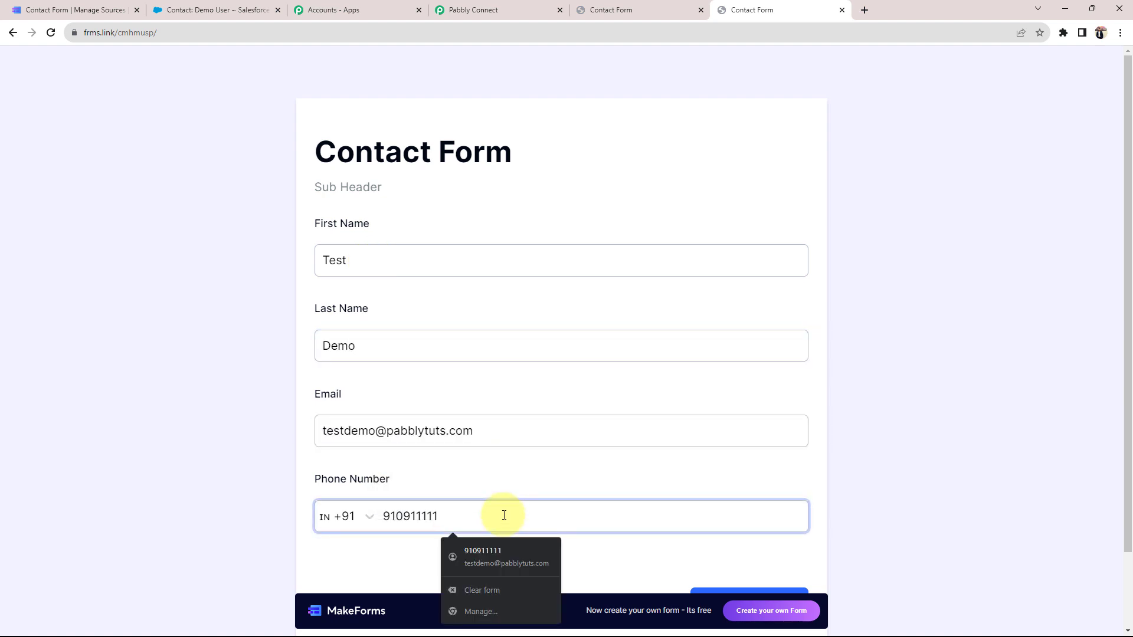
text(1)
scroll(678, 542, down, 2)
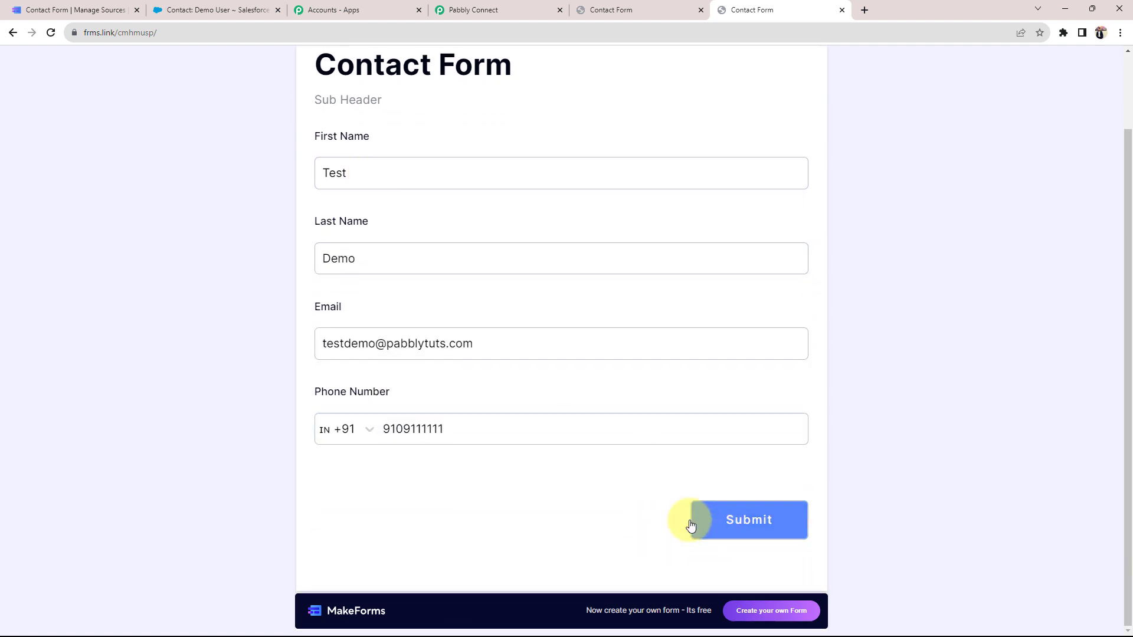
click(692, 524)
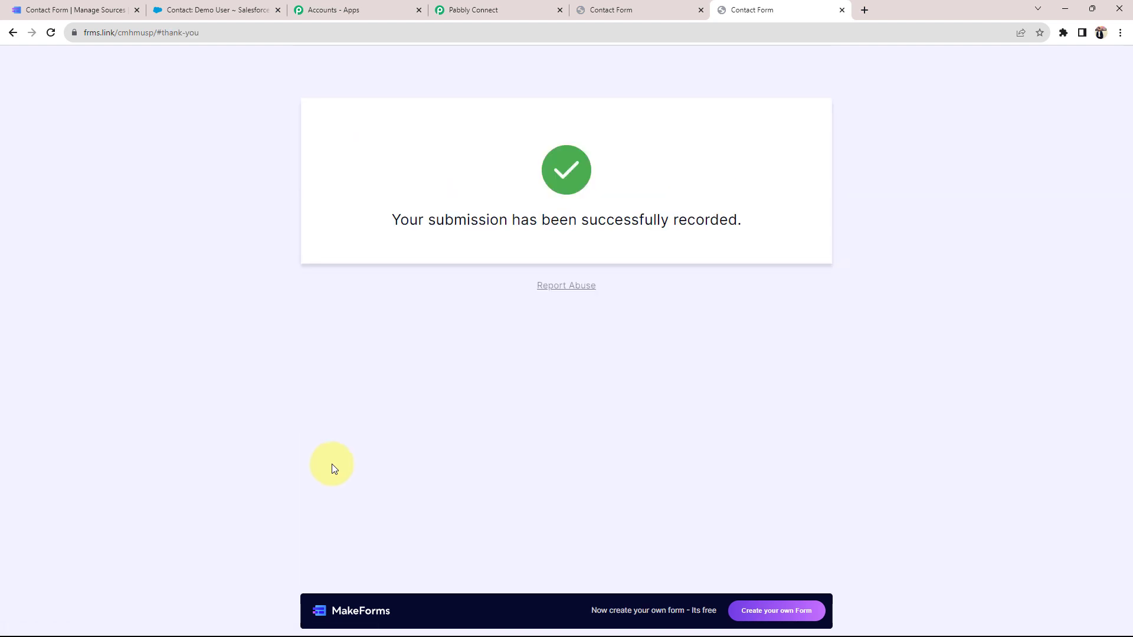
click(224, 9)
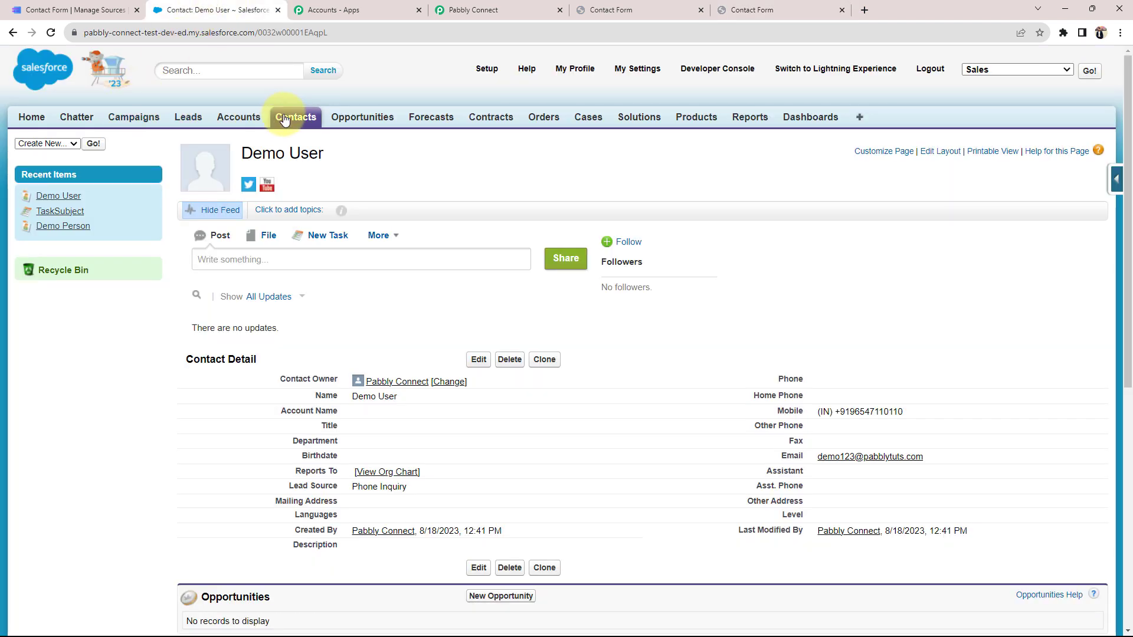
Refresh Salesforce Contacts, open the new Test Demo contact, then return to Pabbly Connect
click(283, 119)
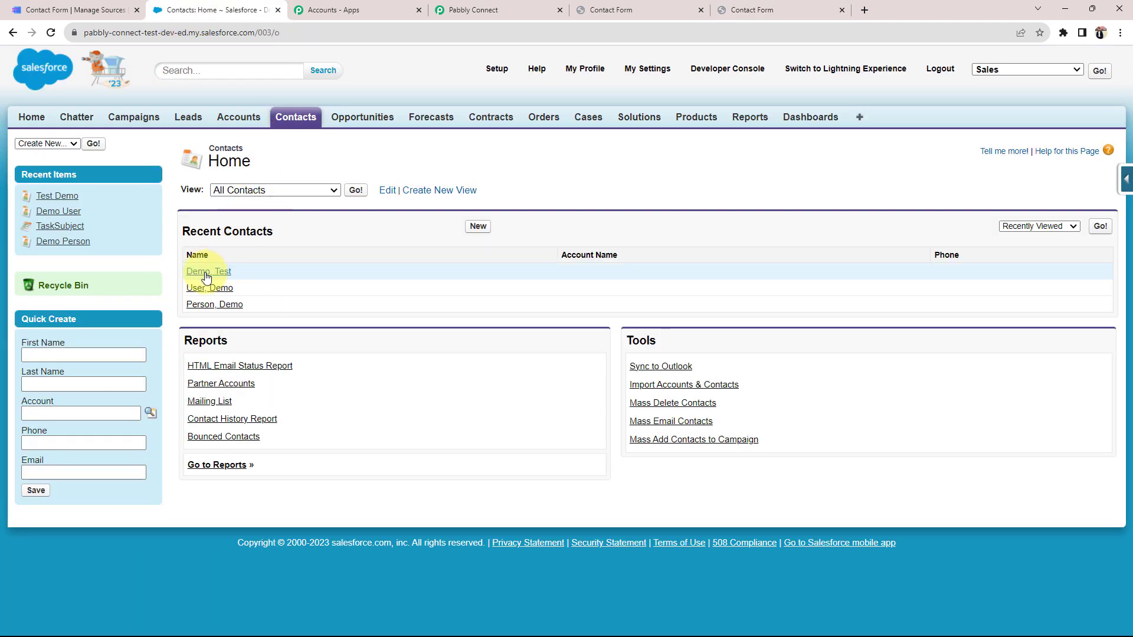
click(206, 274)
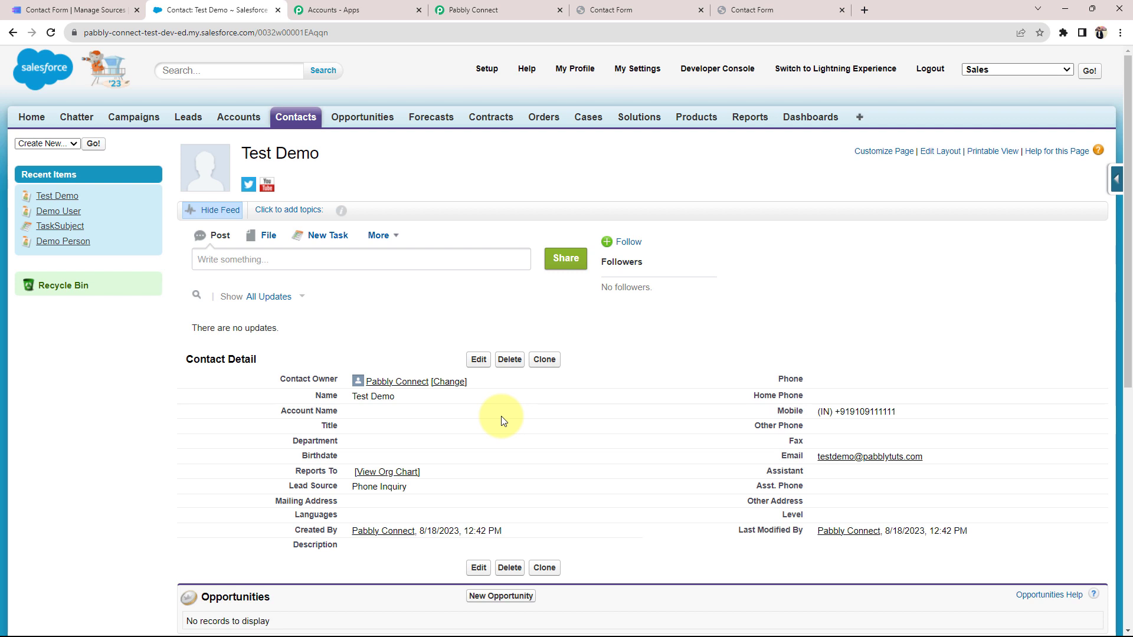
click(472, 10)
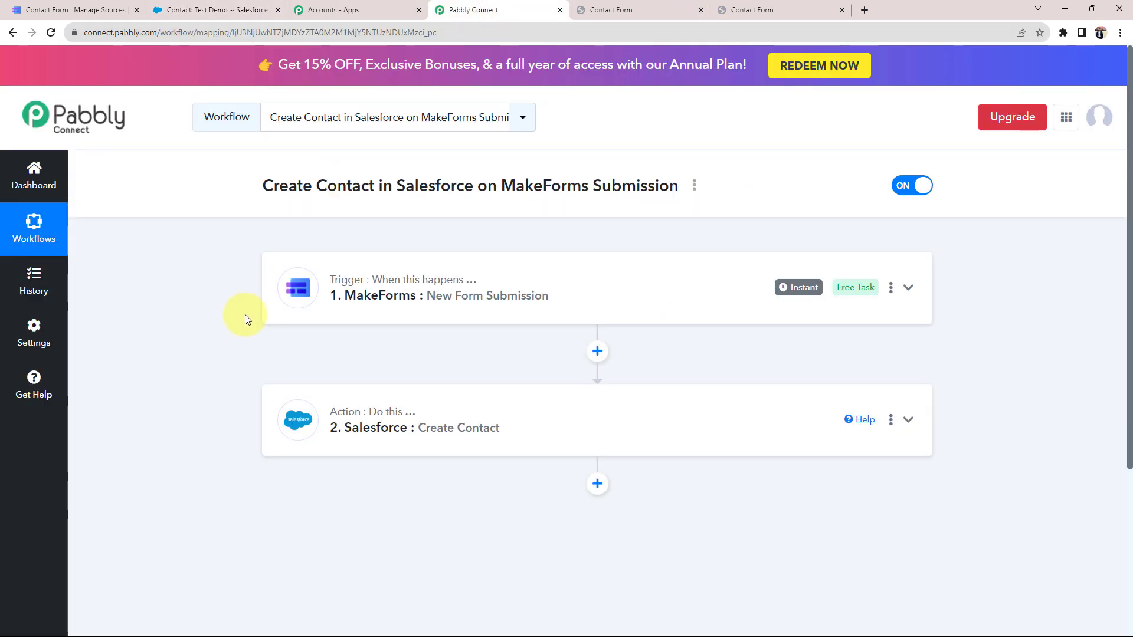